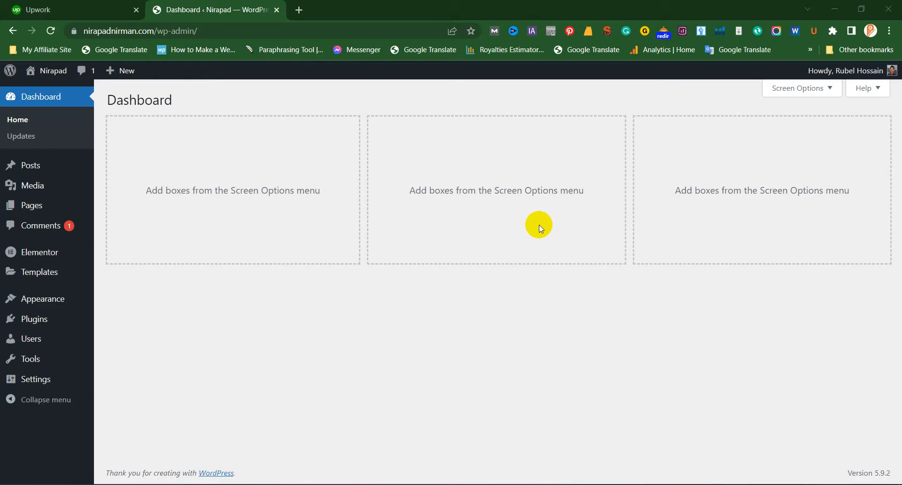
Open the live site in a separate browser tab and look through the posts shown on its homepage
middle_click(43, 70)
click(353, 10)
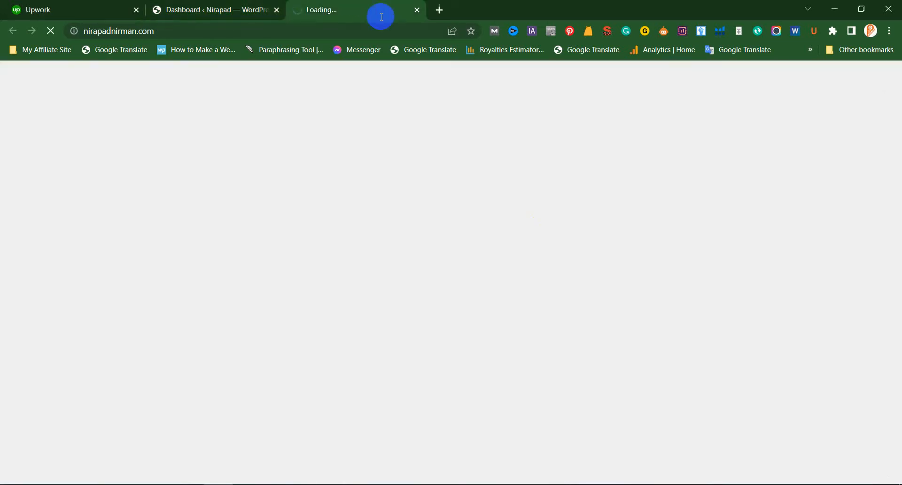
scroll(202, 326, down, 15)
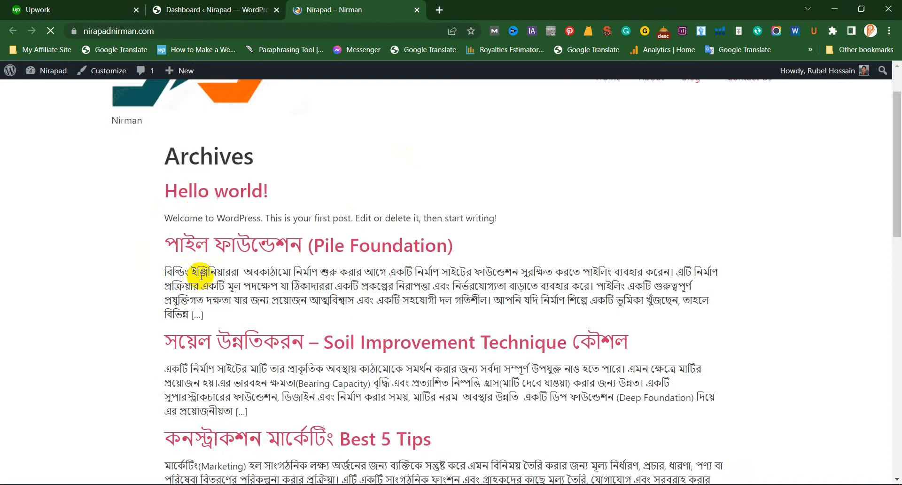
scroll(210, 327, down, 1)
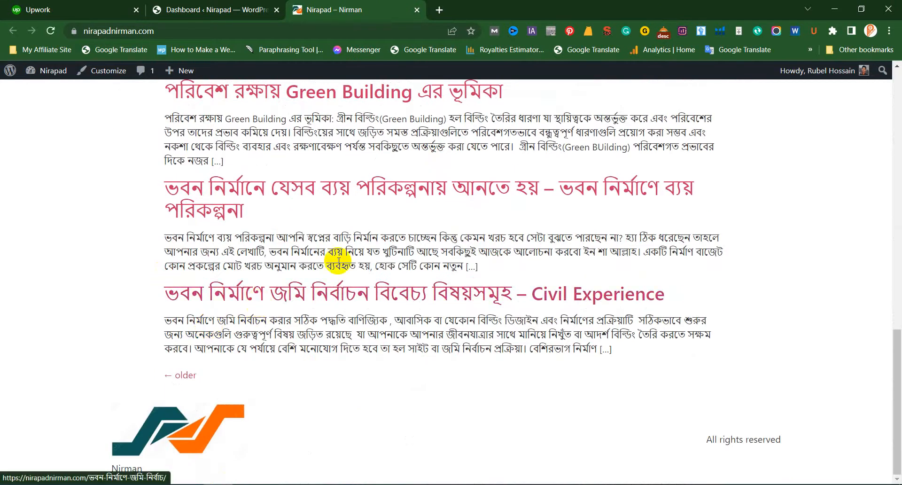
scroll(371, 242, up, 15)
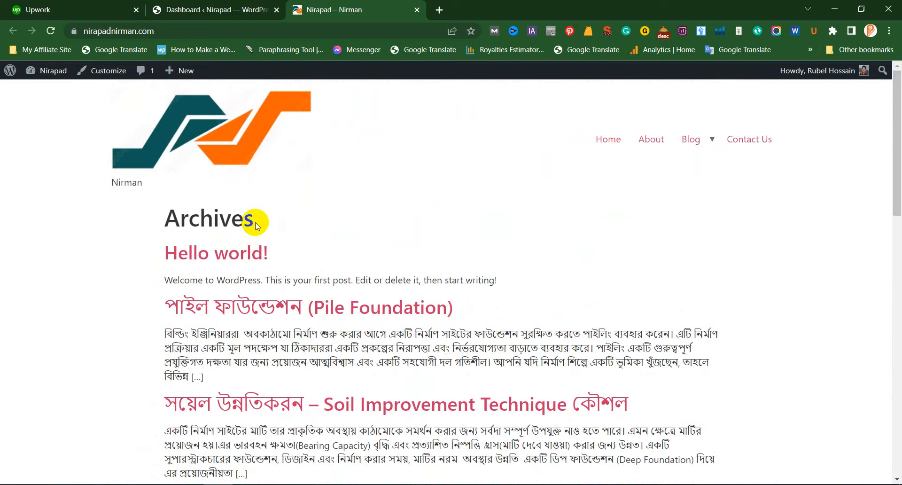
View the site's list of pages in the dashboard and compare it with the live homepage's content
click(179, 9)
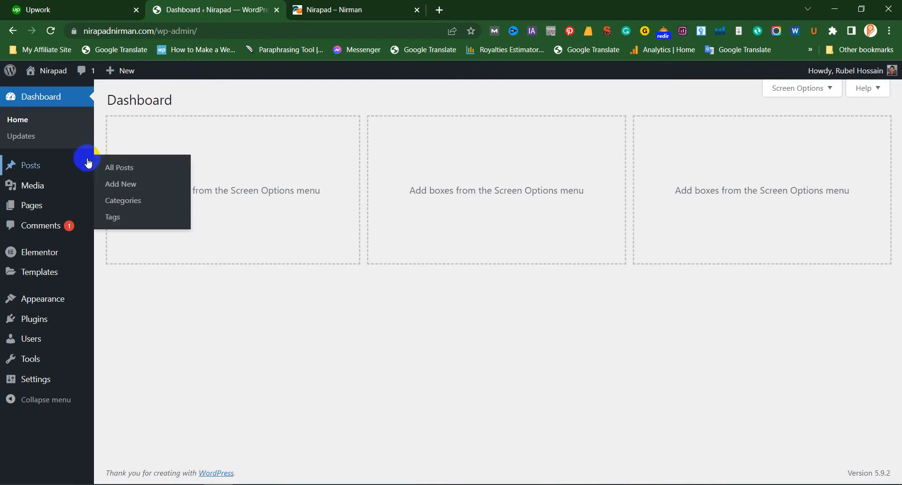
click(50, 207)
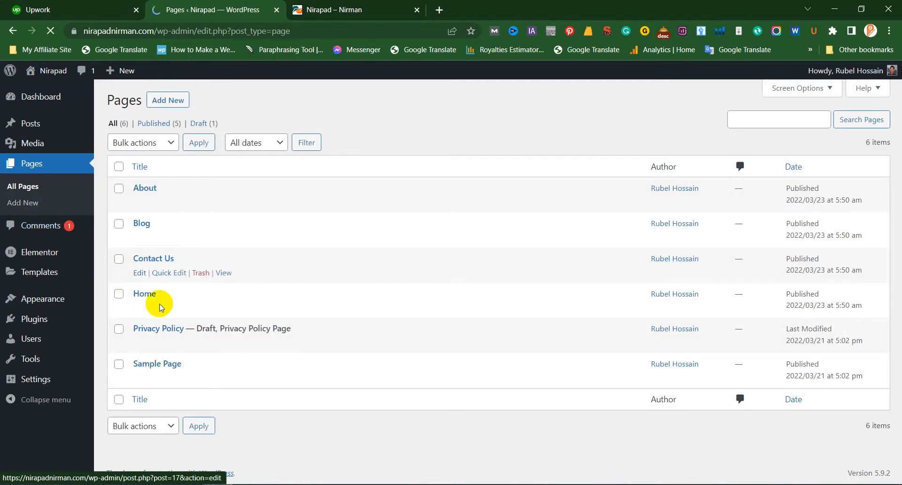
click(343, 5)
scroll(226, 252, down, 6)
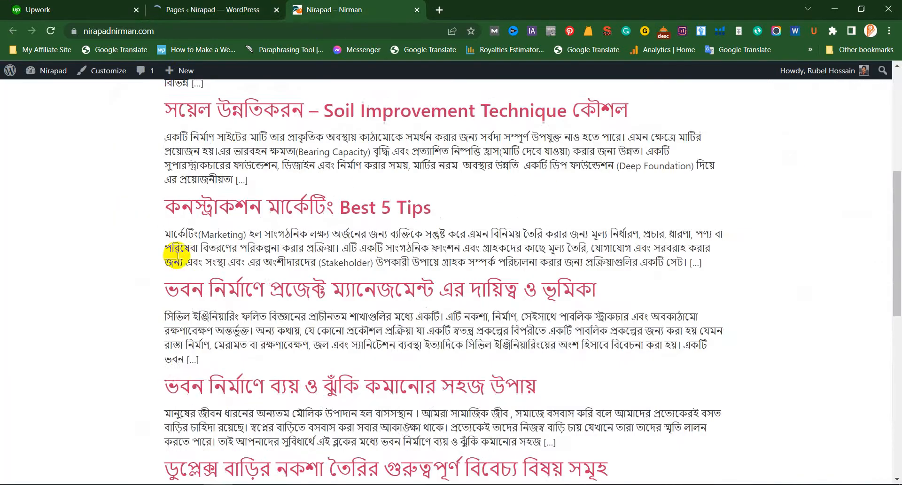
scroll(227, 255, up, 6)
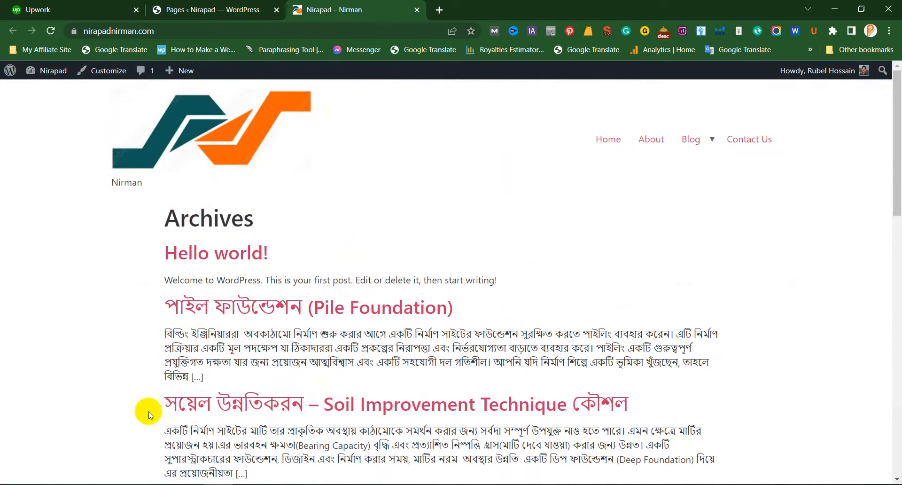
In the dashboard's Reading settings, make the homepage display a static page and choose Home as the homepage
click(234, 5)
mouse_move(46, 381)
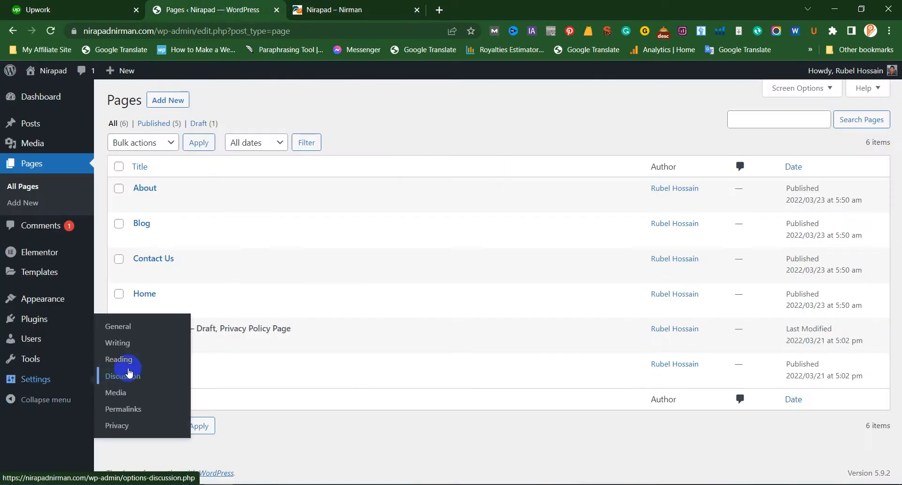
click(128, 357)
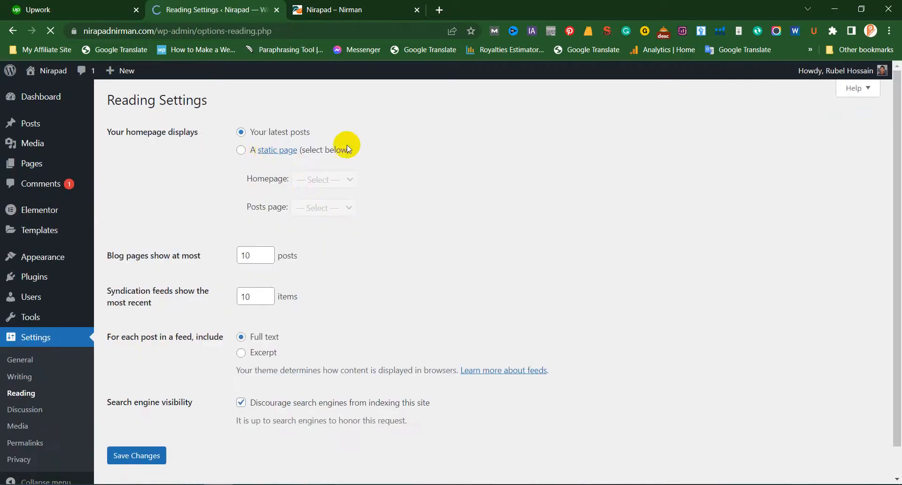
click(326, 150)
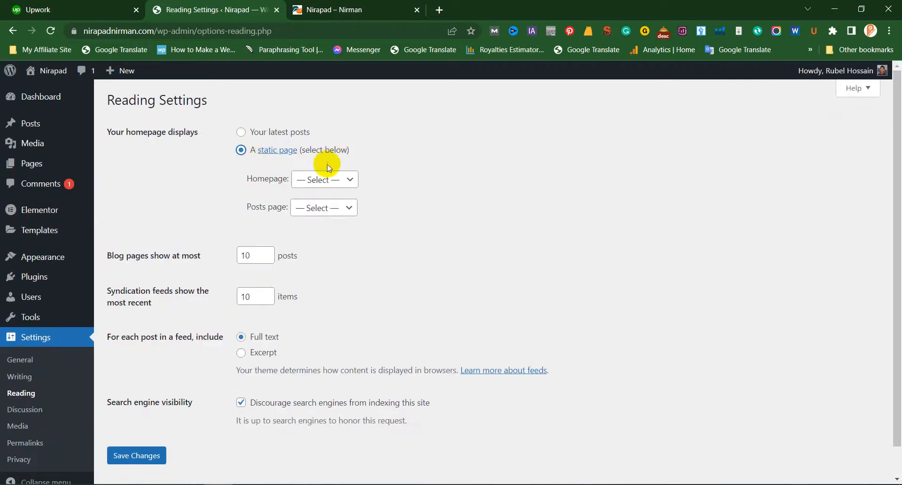
click(329, 179)
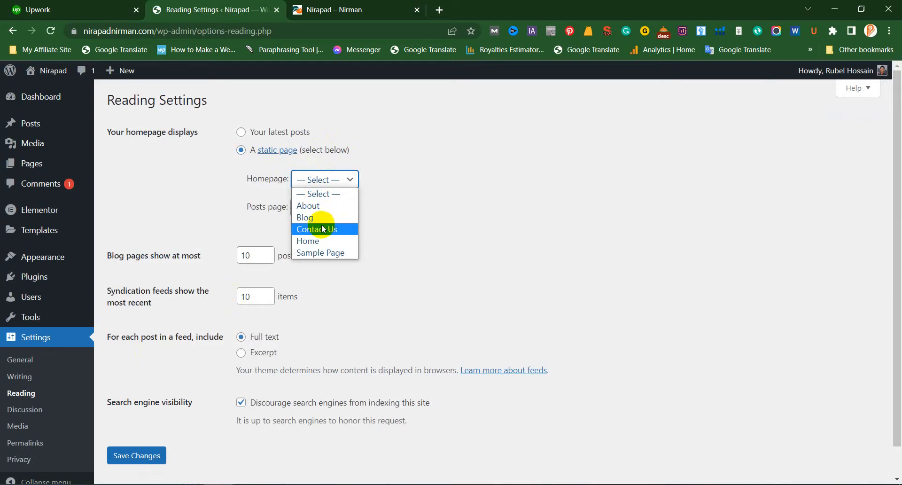
click(319, 242)
Set Blog as the posts page and save the Reading settings
scroll(310, 254, down, 1)
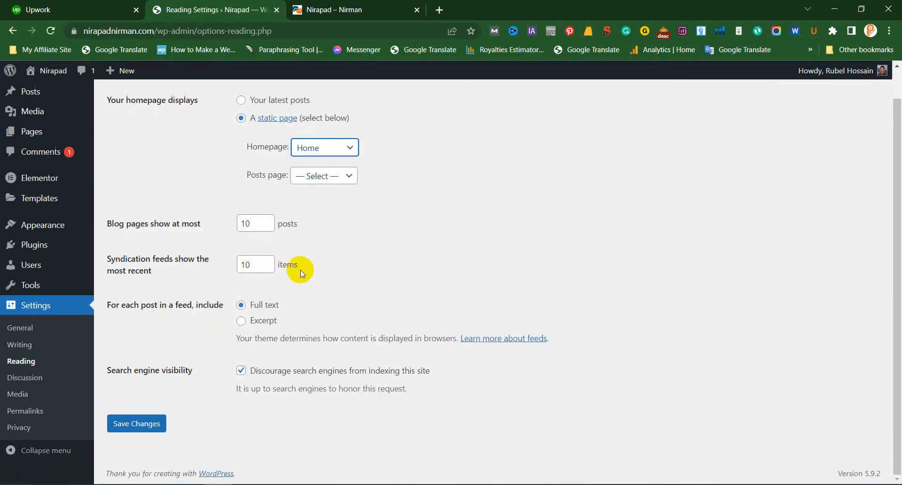
click(315, 178)
click(310, 215)
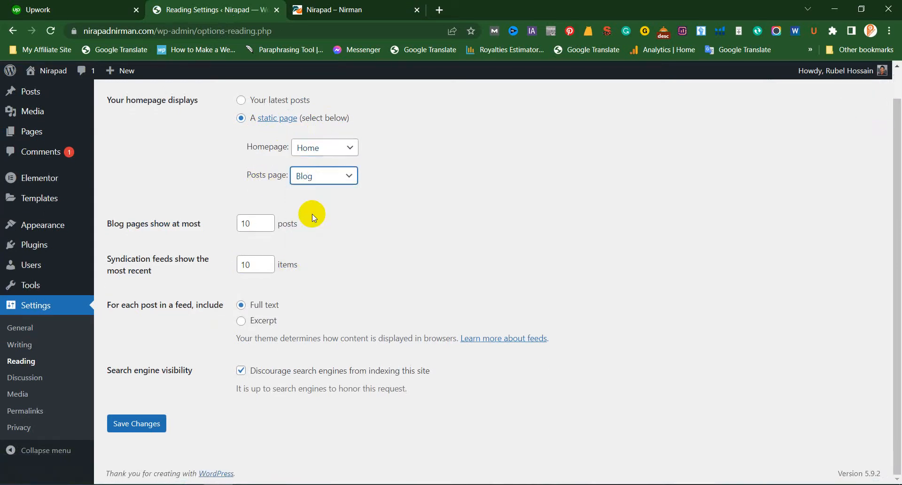
click(153, 423)
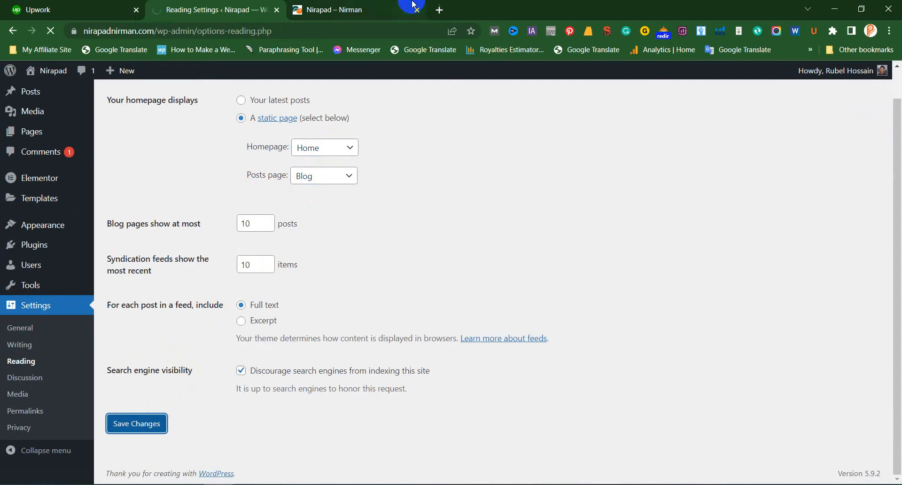
Check the new homepage and the Blog page on the live site through its navigation links, returning to the homepage
click(390, 9)
scroll(208, 272, down, 7)
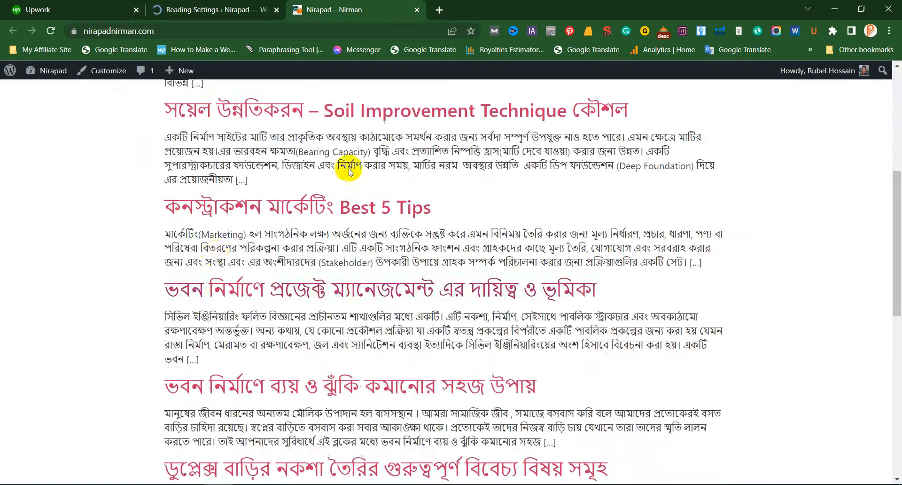
scroll(403, 171, up, 7)
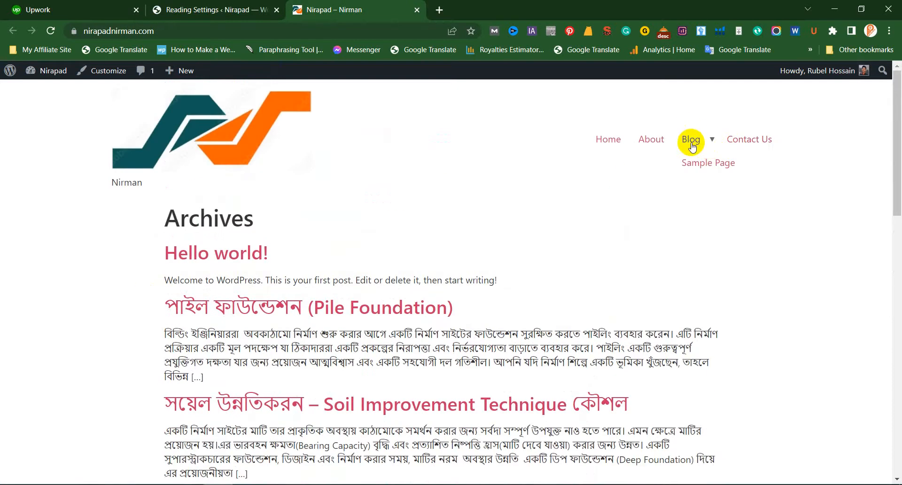
scroll(191, 312, down, 5)
scroll(190, 312, up, 5)
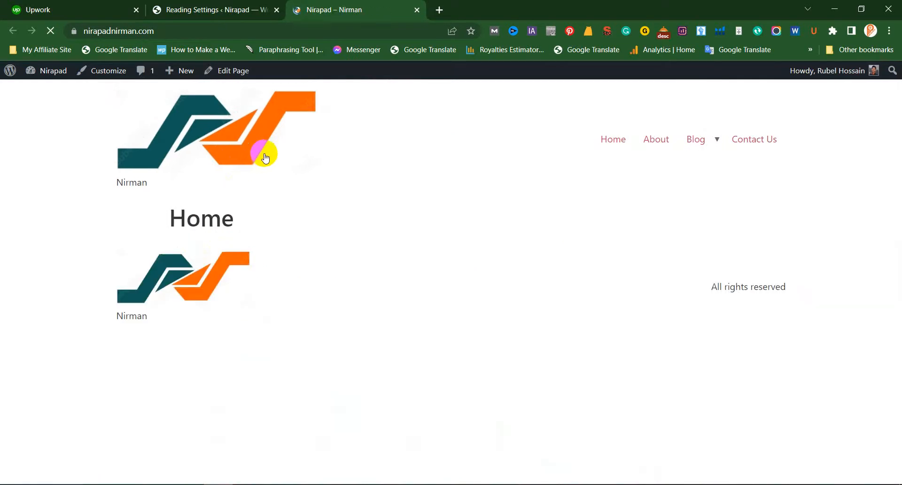
click(614, 141)
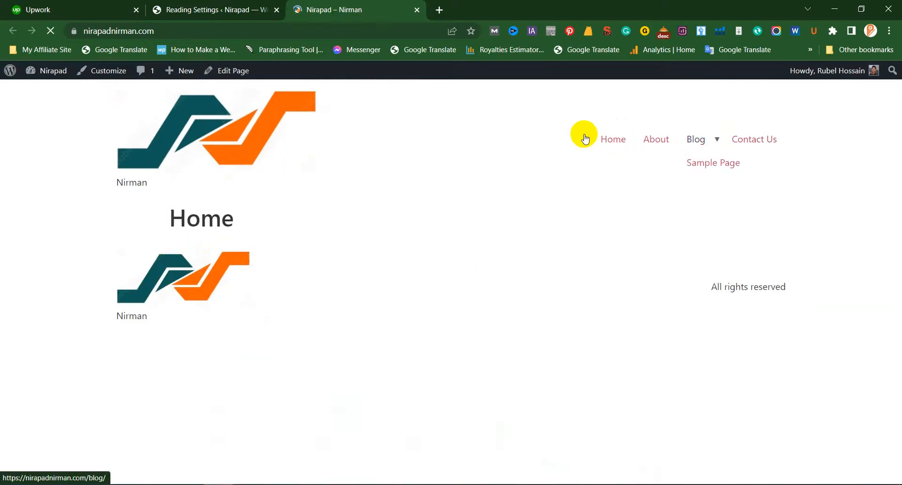
click(696, 139)
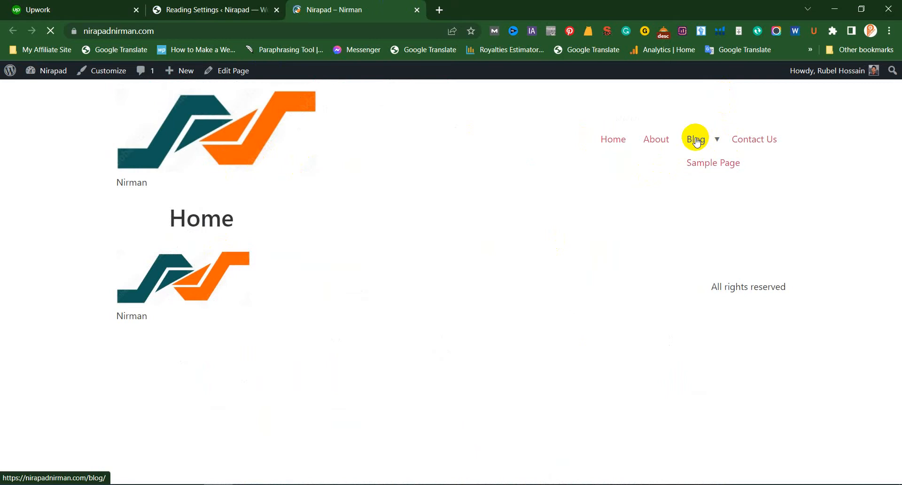
click(232, 137)
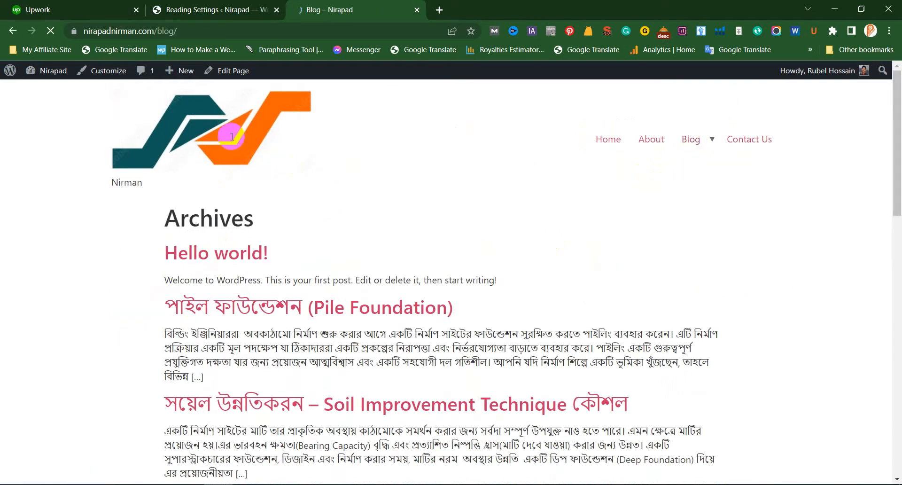
Open the Home front page in the block editor to inspect it, and return to the list of pages
click(228, 6)
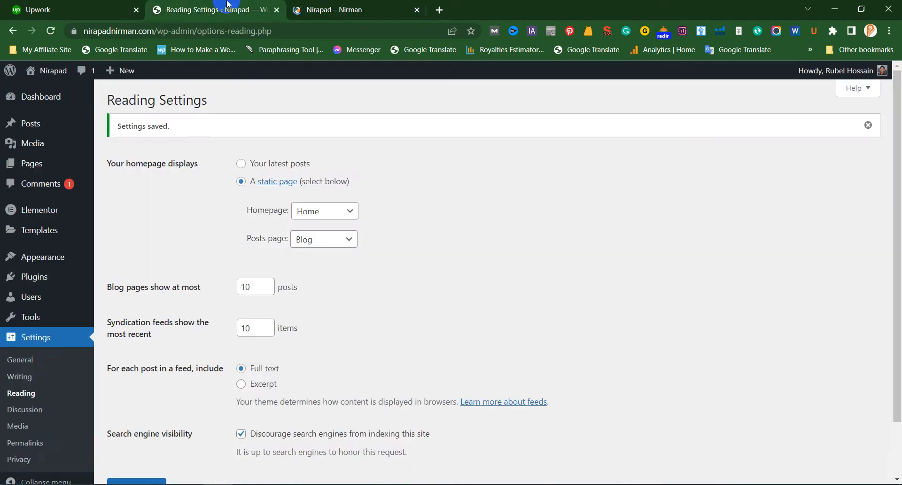
click(31, 168)
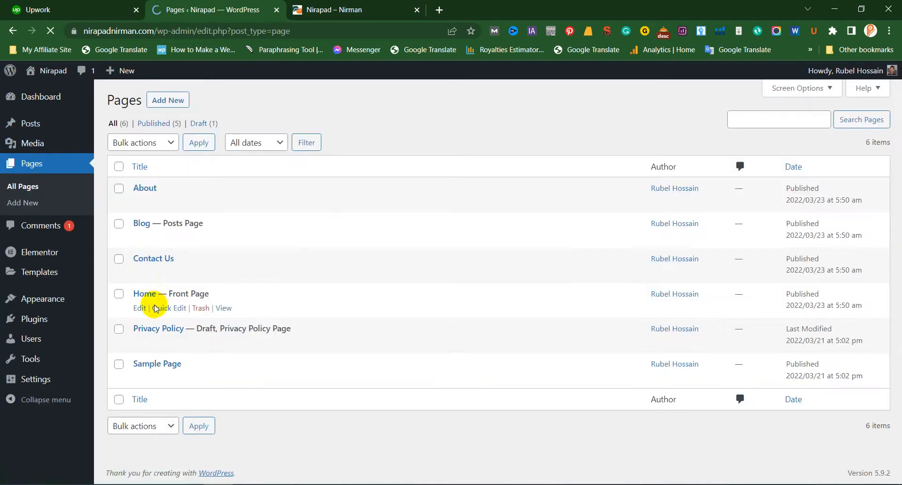
click(140, 309)
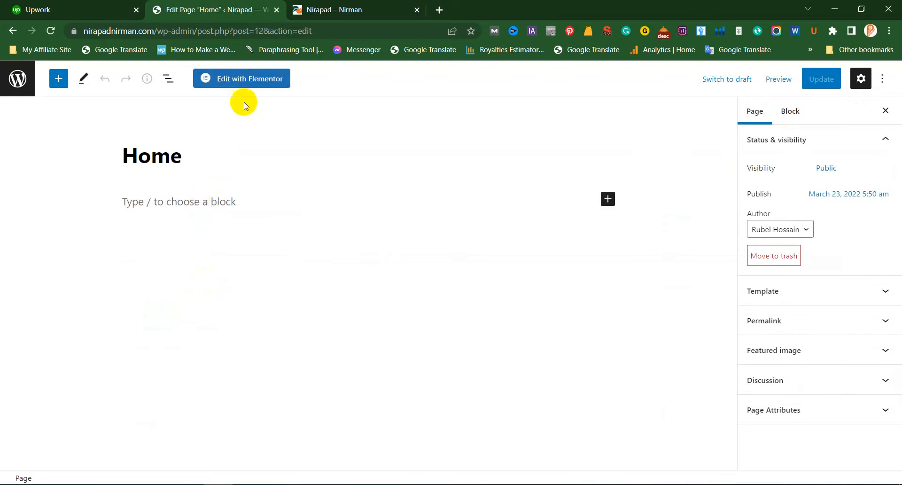
click(5, 83)
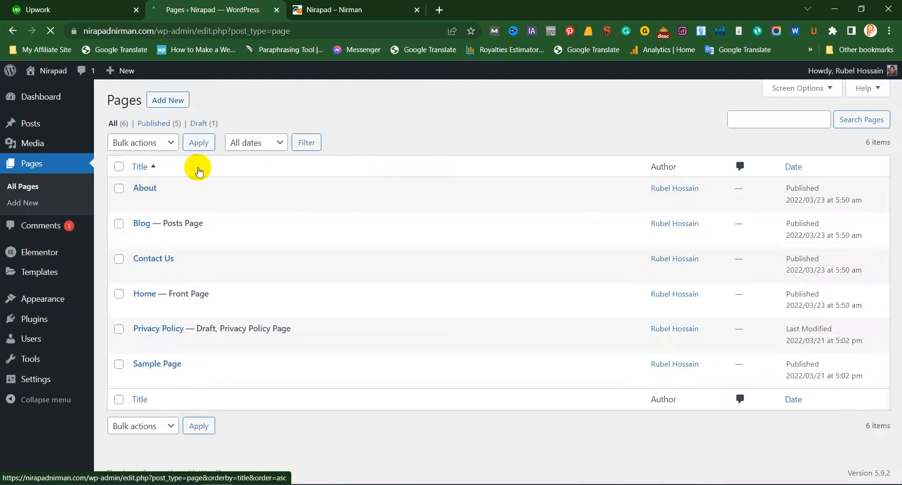
Search the theme directory for "generate press", then install and activate the GeneratePress theme
mouse_move(66, 304)
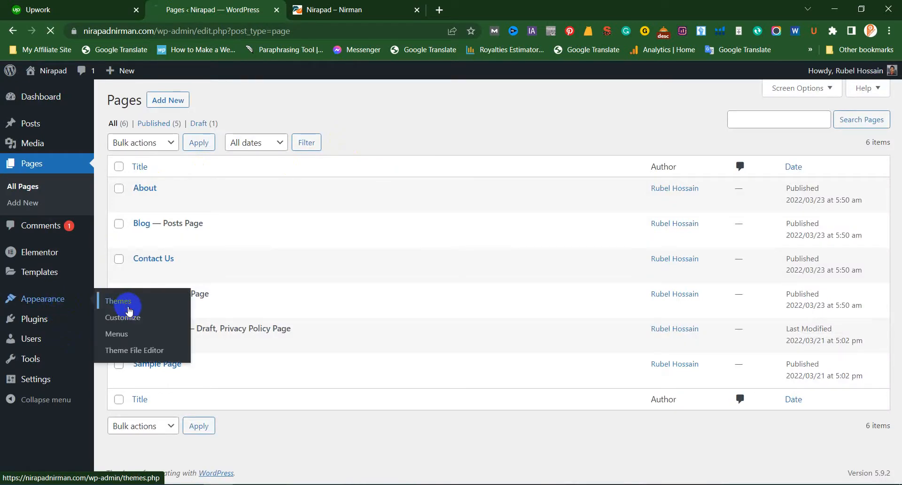
click(129, 310)
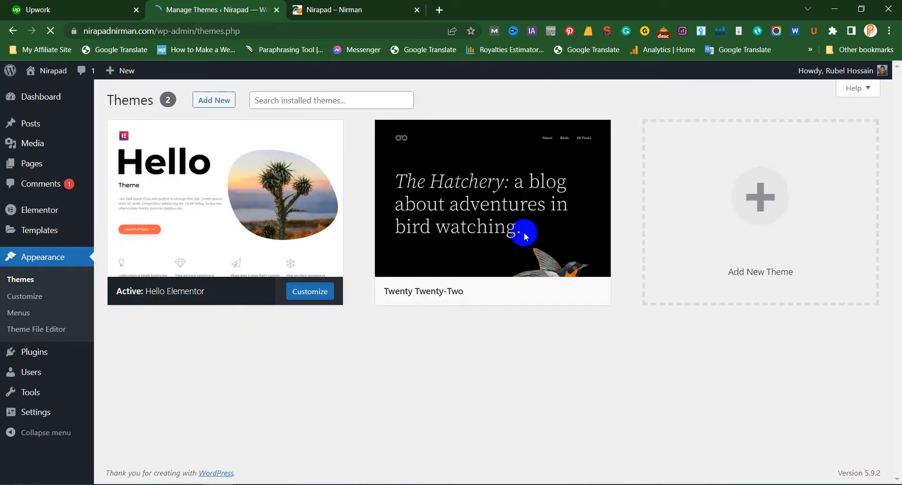
click(216, 101)
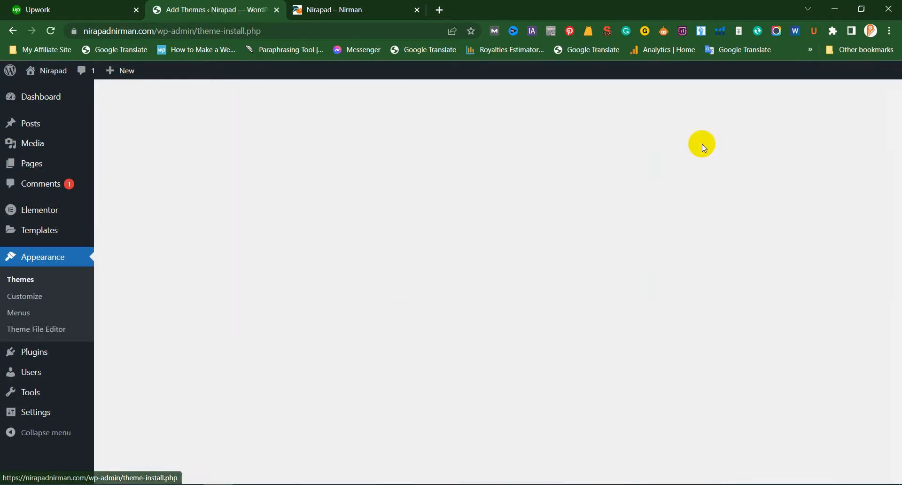
click(754, 134)
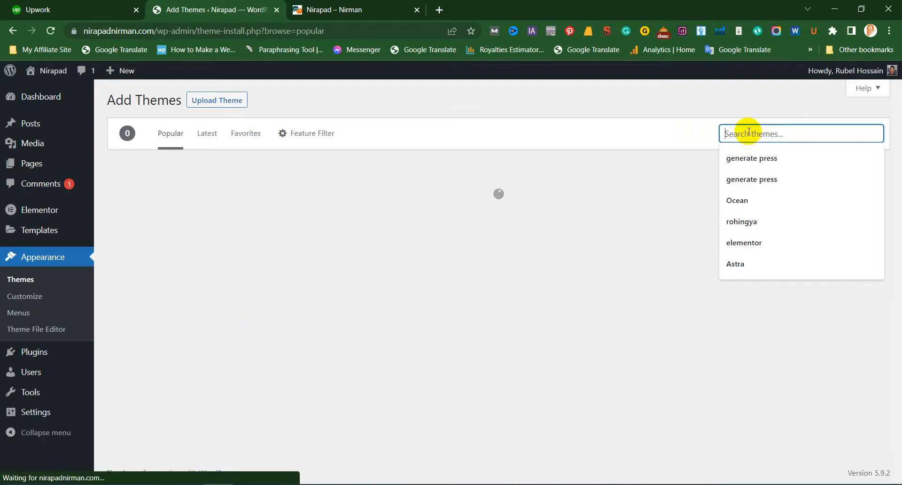
click(753, 160)
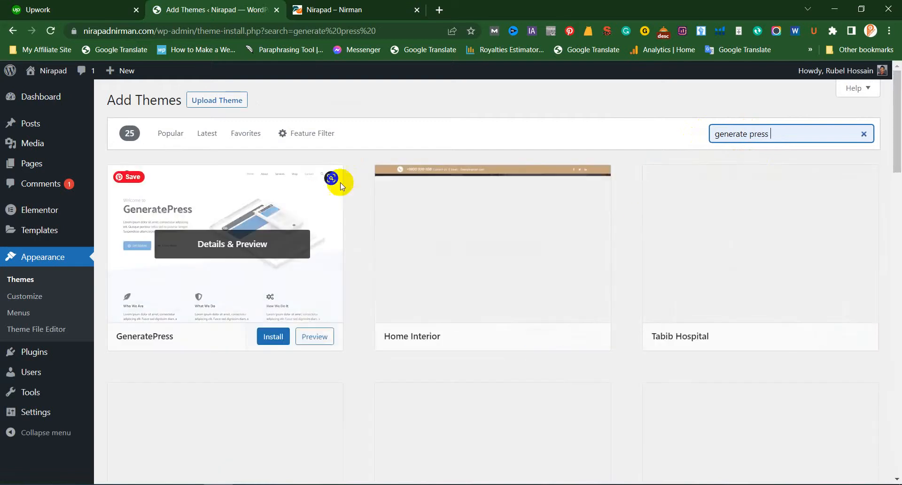
click(279, 341)
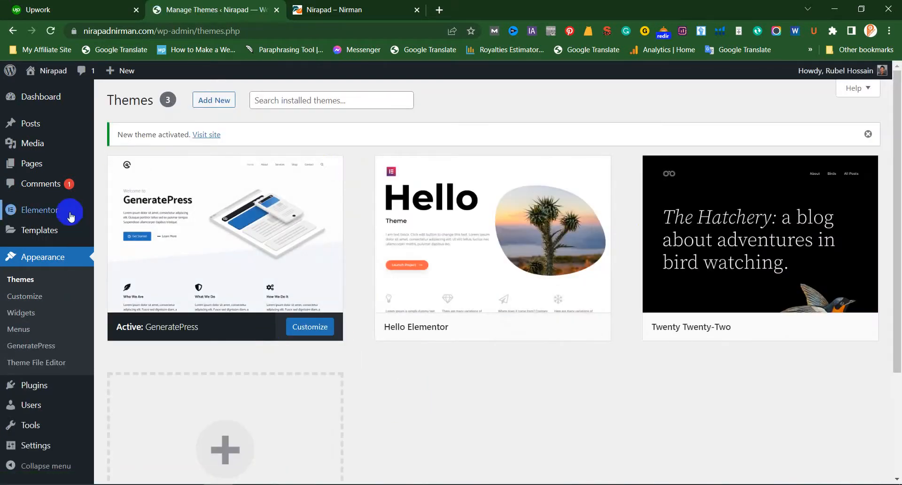
Deactivate the Elementor plugin and delete it from the installed plugins
mouse_move(56, 387)
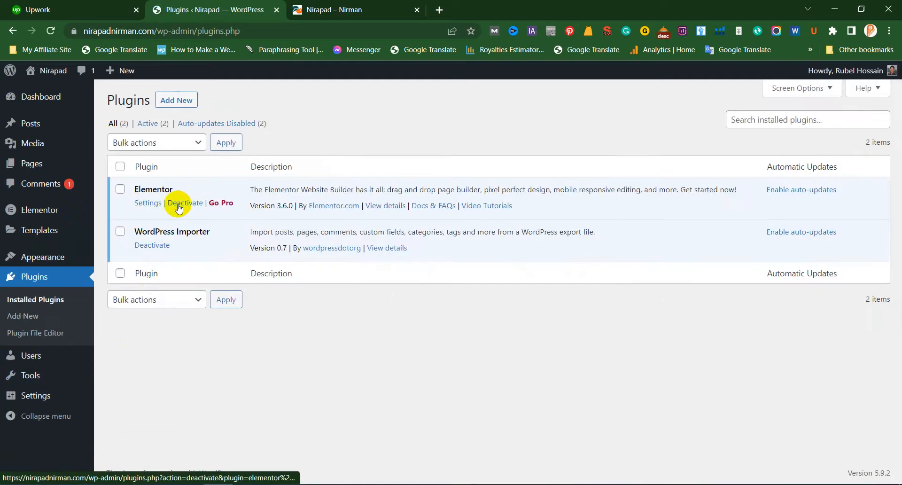
click(177, 203)
click(381, 385)
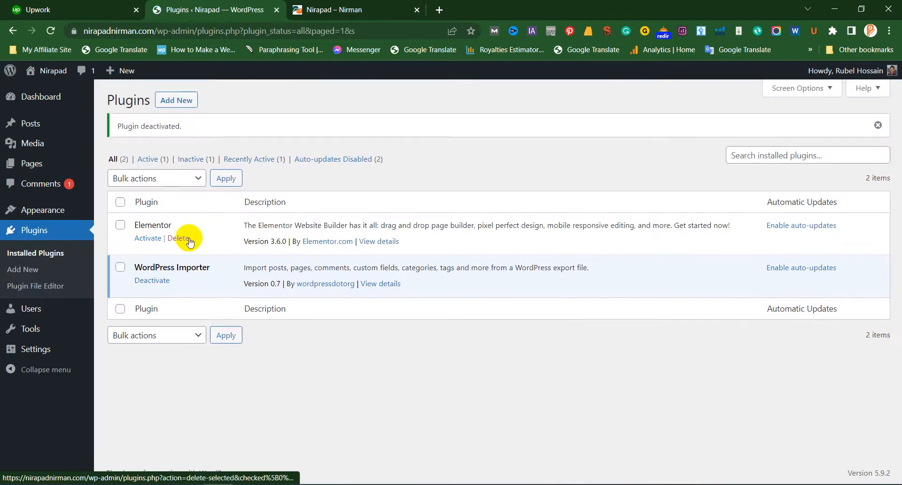
click(188, 239)
click(512, 94)
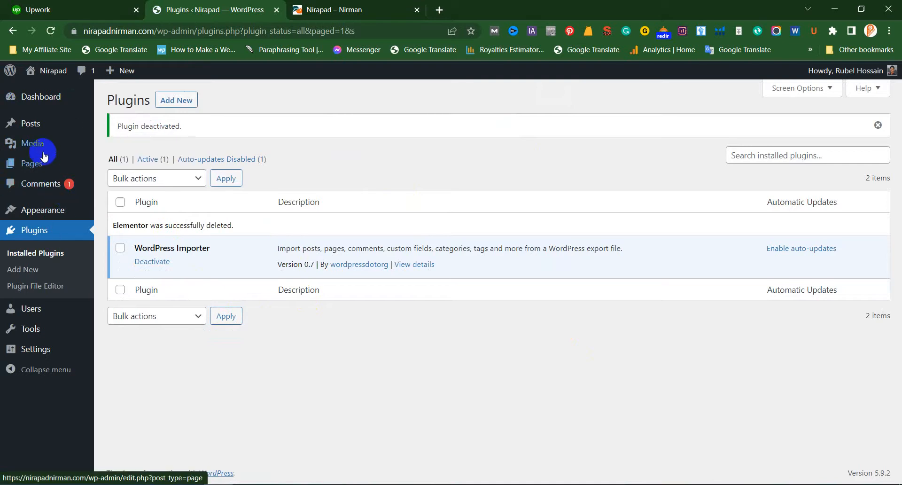
Open the Home front page from the list of pages for editing, look through its page settings and expand the Permalink section
click(46, 166)
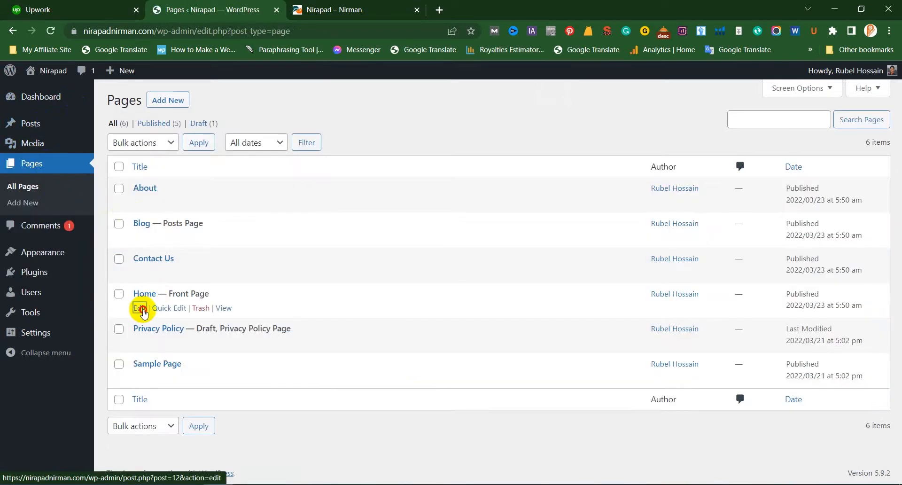
click(143, 310)
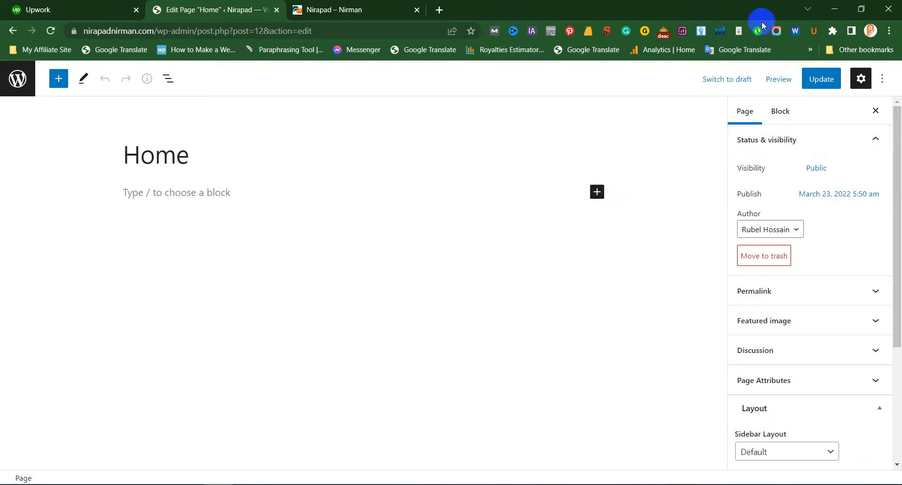
scroll(733, 219, down, 3)
scroll(795, 235, up, 3)
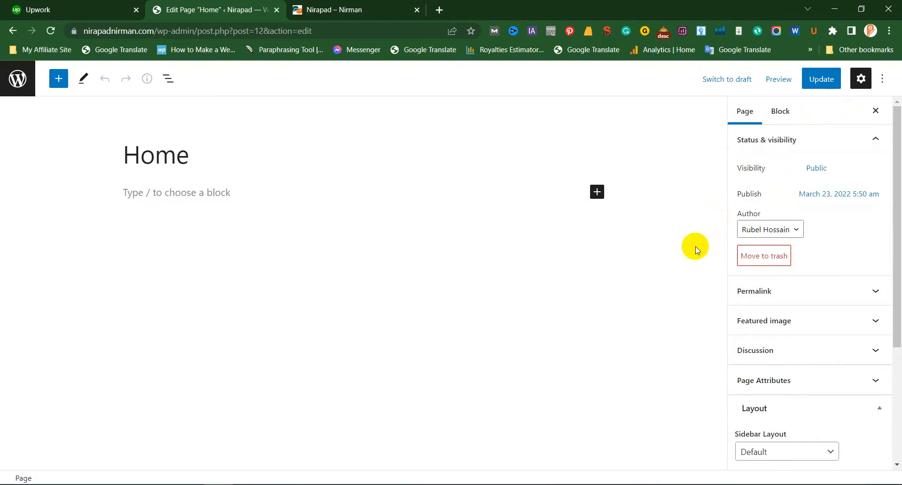
scroll(775, 265, down, 3)
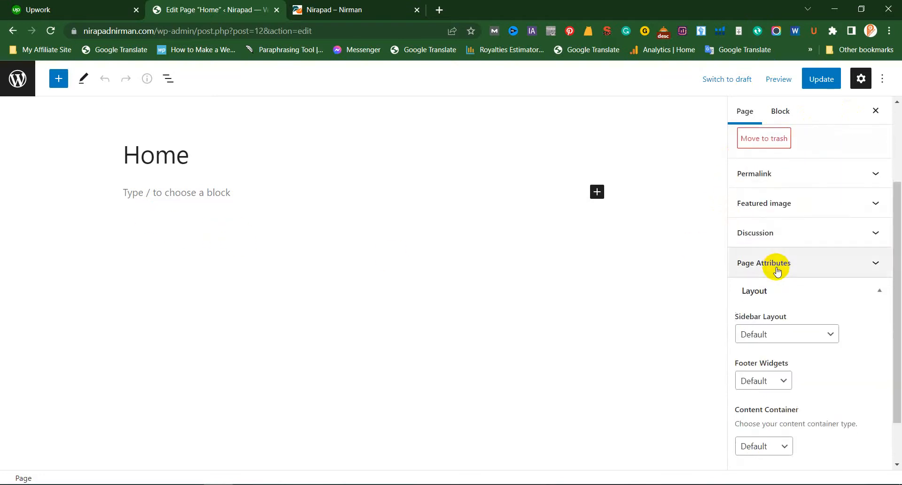
scroll(775, 188, up, 3)
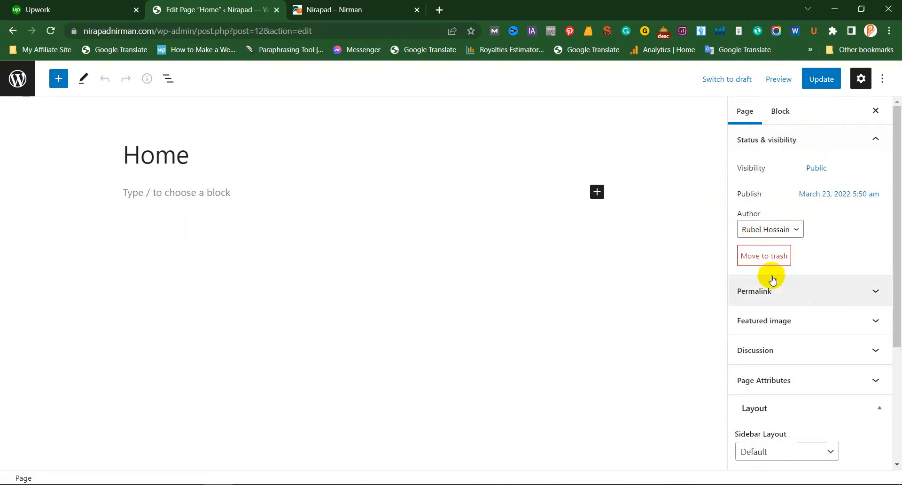
scroll(783, 282, down, 2)
click(800, 235)
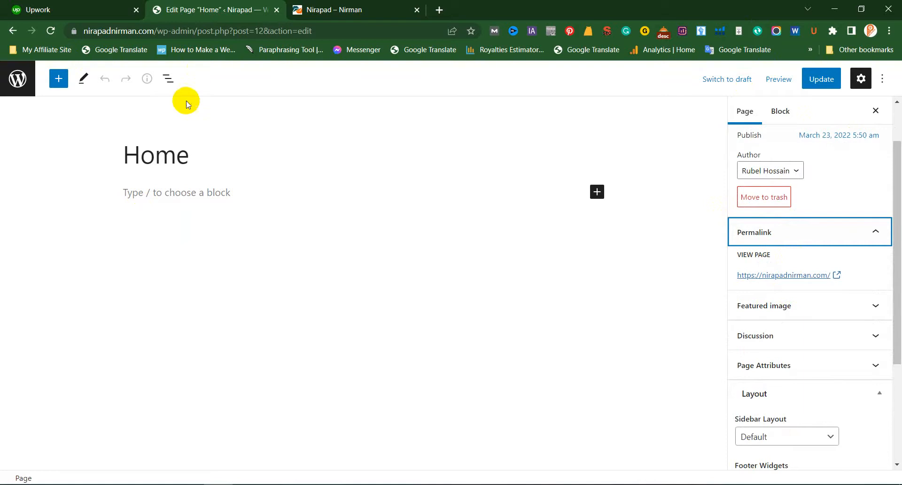
Reload the live homepage through the site logo to check it under the new theme, and return to the Home page editor
click(297, 17)
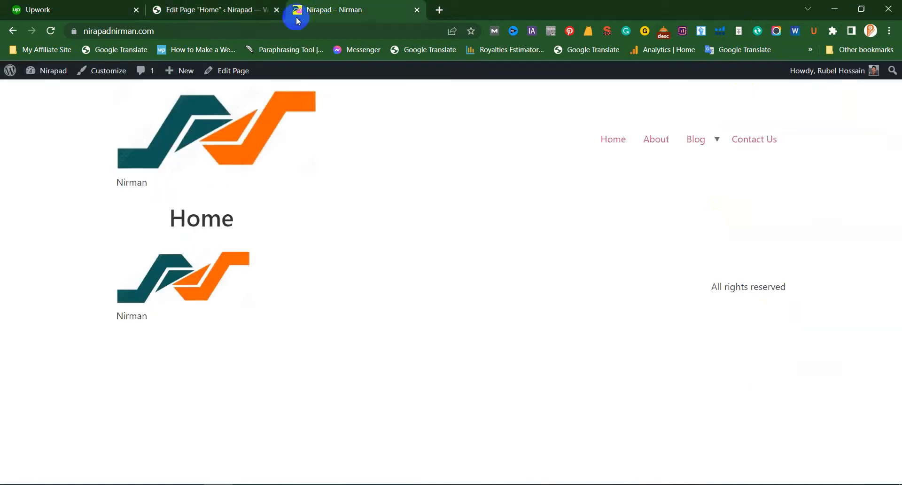
click(234, 158)
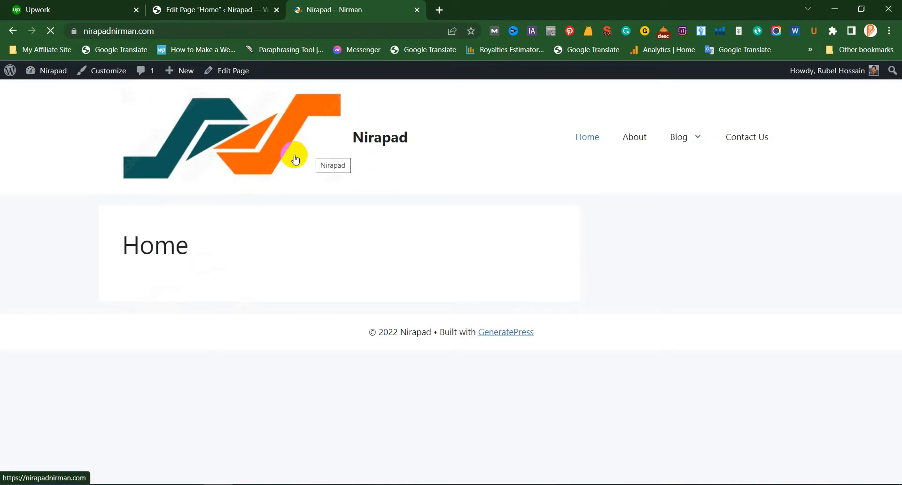
key(ctrl+shift+Tab)
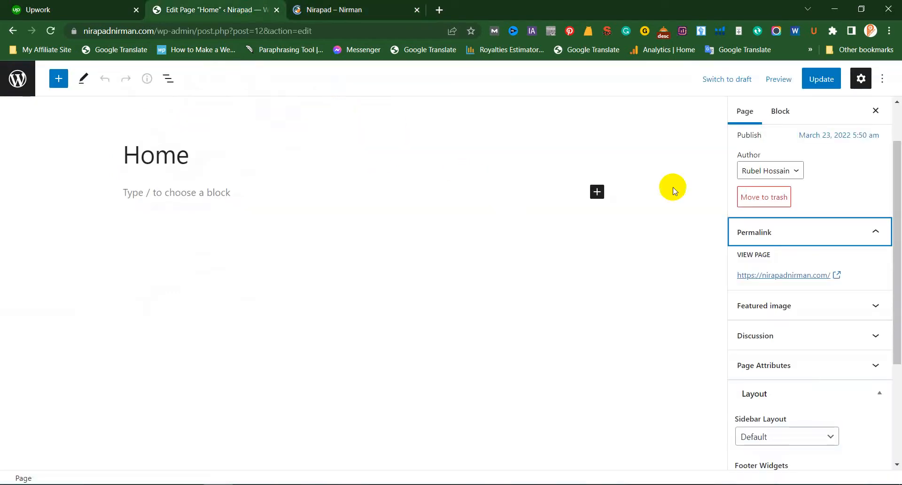
Expand the Home page's Featured image and Discussion settings and compare them with the live homepage
scroll(752, 244, down, 2)
click(806, 187)
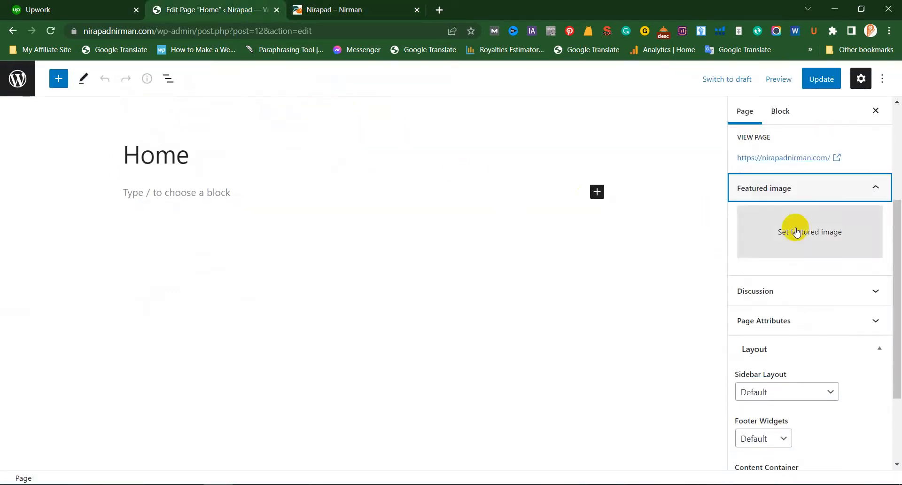
click(301, 10)
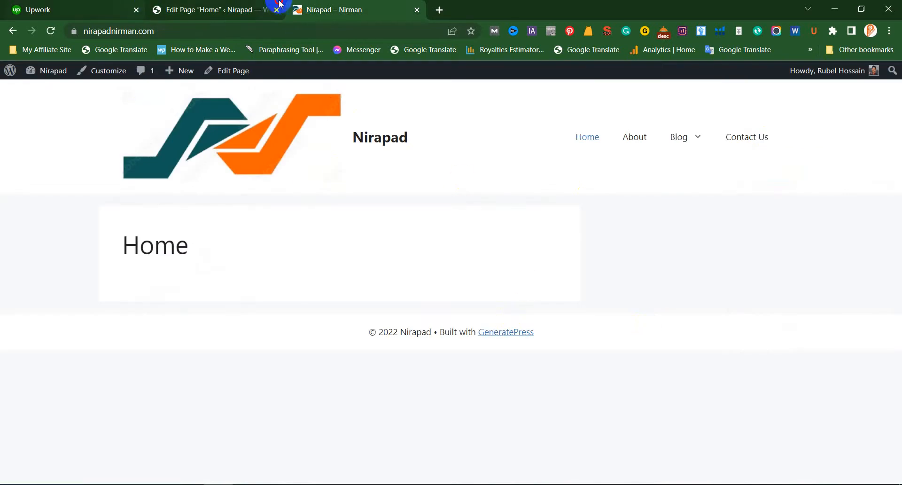
click(279, 4)
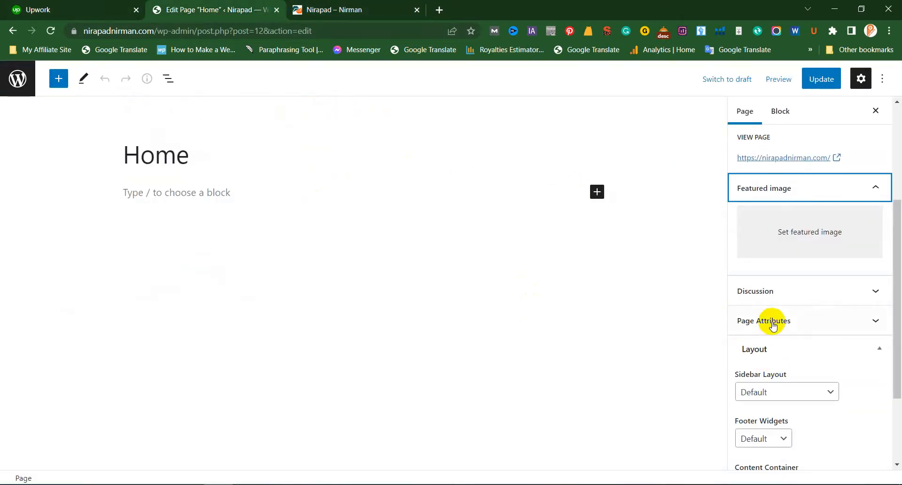
click(784, 297)
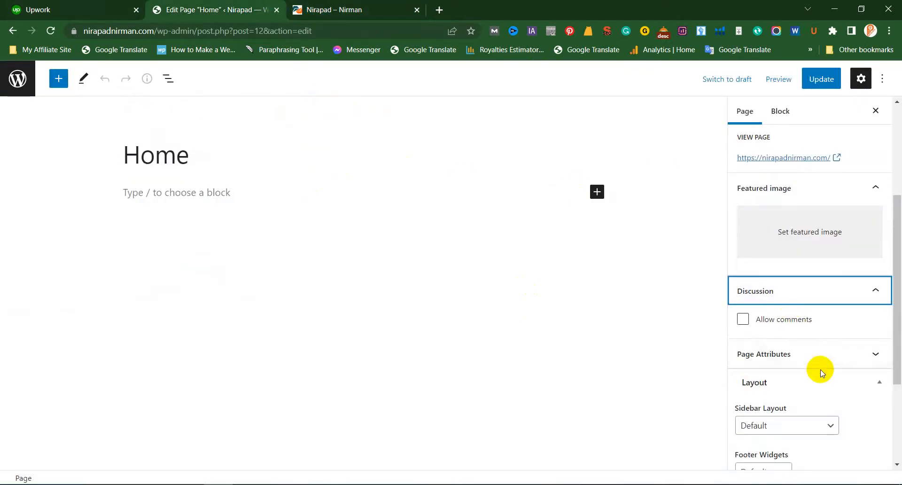
click(341, 7)
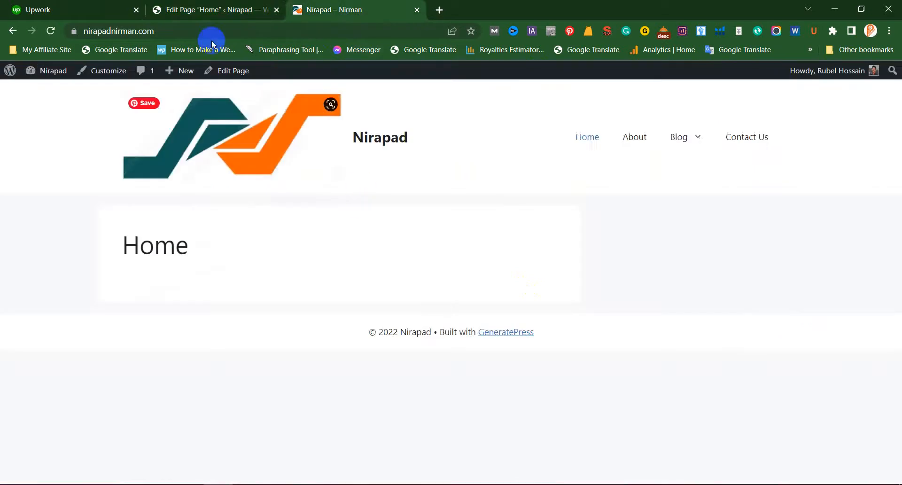
click(210, 4)
click(375, 4)
click(194, 8)
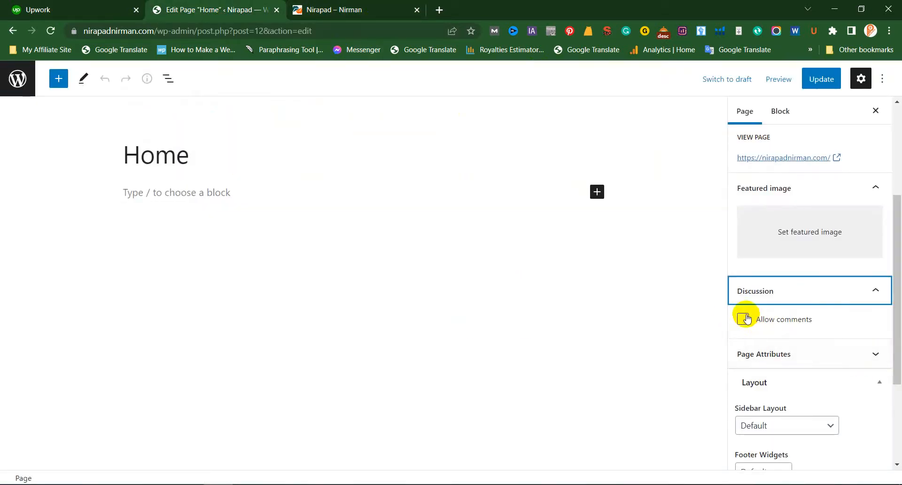
Inspect the Parent Page choices in the Home page's attributes and the Sidebar Layout options in its layout settings
click(766, 355)
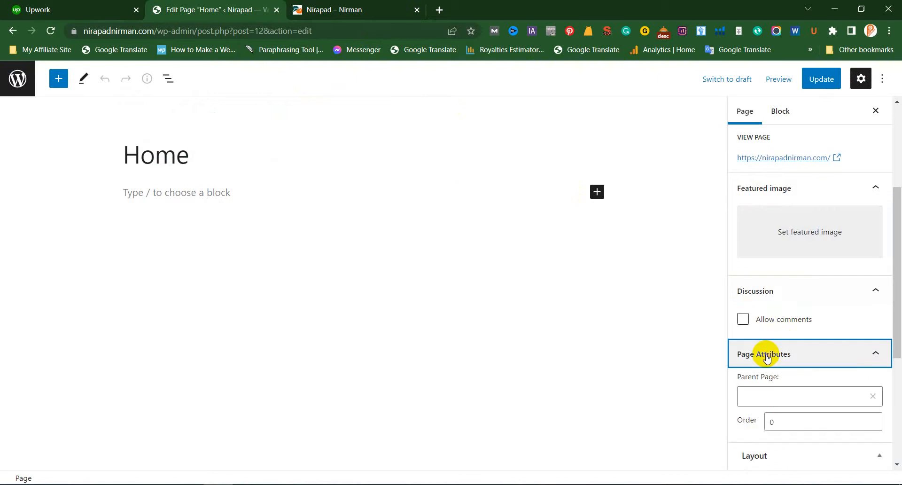
scroll(767, 356, down, 3)
click(835, 278)
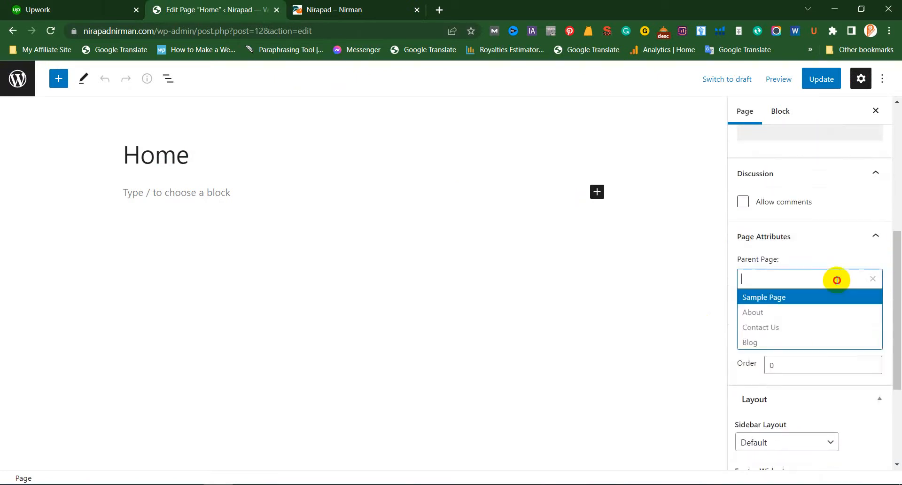
click(698, 294)
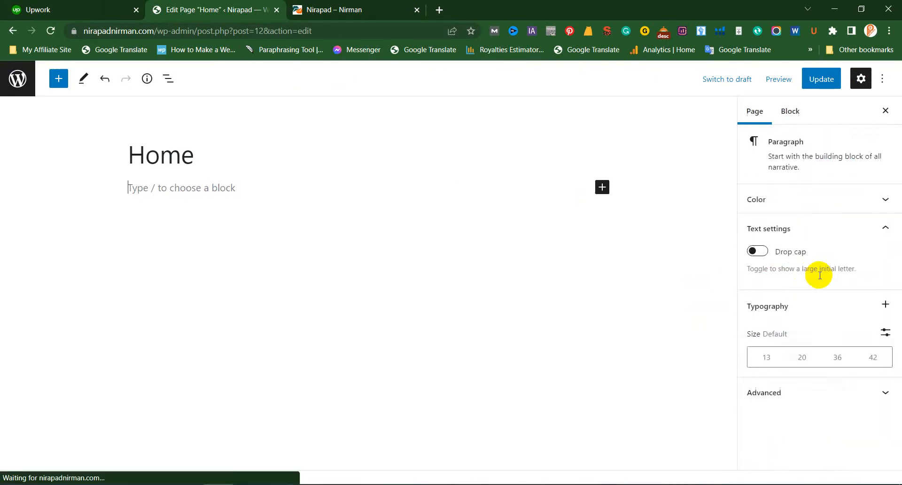
click(751, 110)
scroll(785, 346, down, 10)
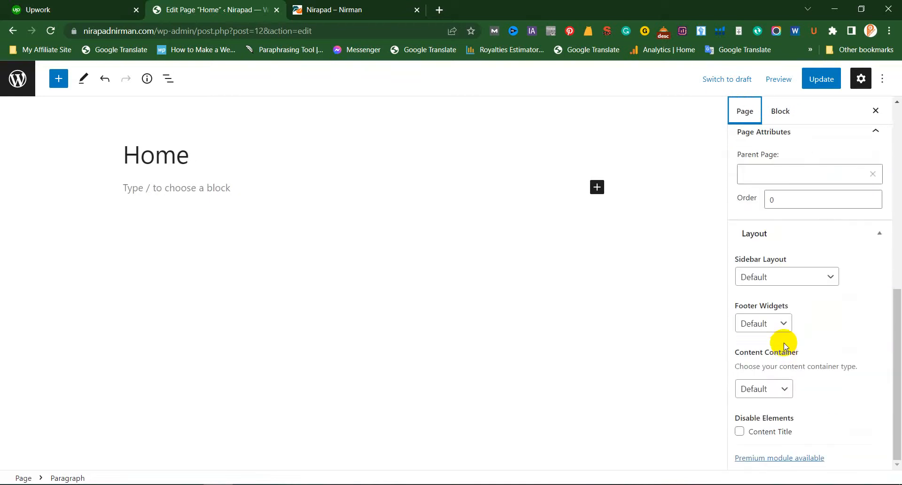
click(799, 278)
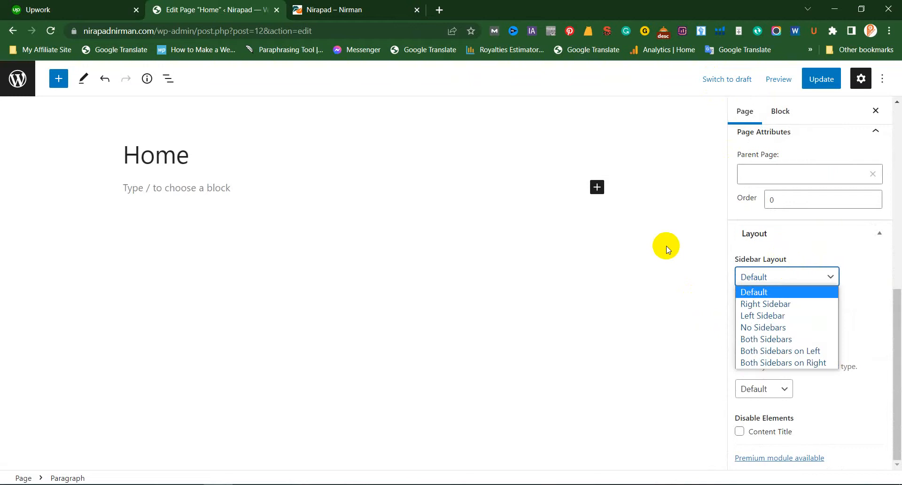
On the live homepage, outline the Home content box and the empty sidebar area with a screenshot selection, and discard the capture
click(361, 8)
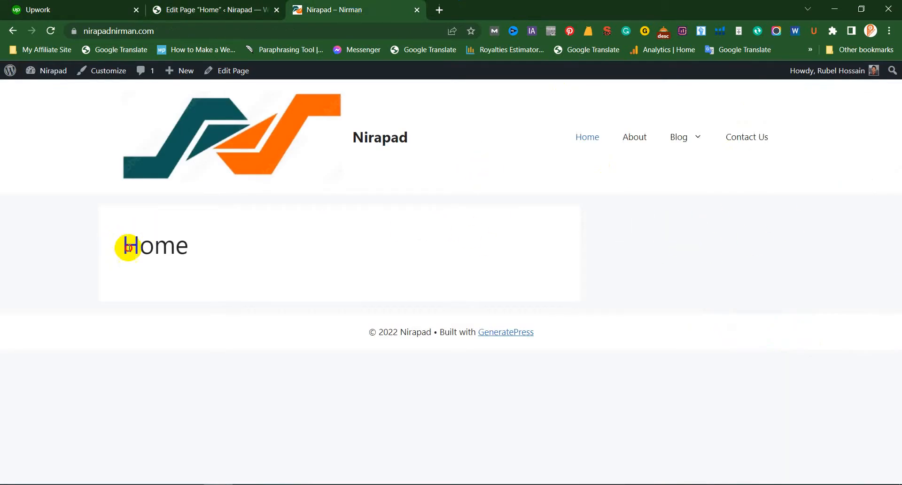
drag(128, 247, 463, 263)
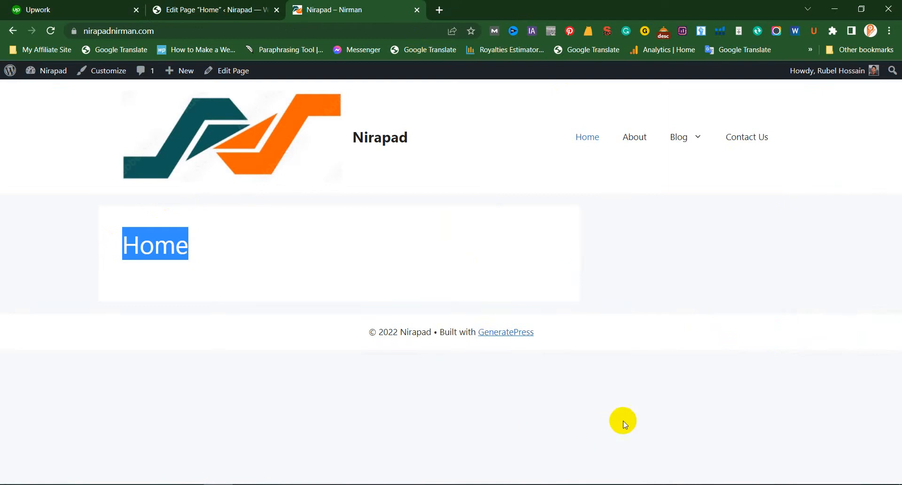
key(Print)
mouse_move(91, 200)
mouse_down()
mouse_move(513, 267)
mouse_move(596, 295)
mouse_move(589, 309)
mouse_up()
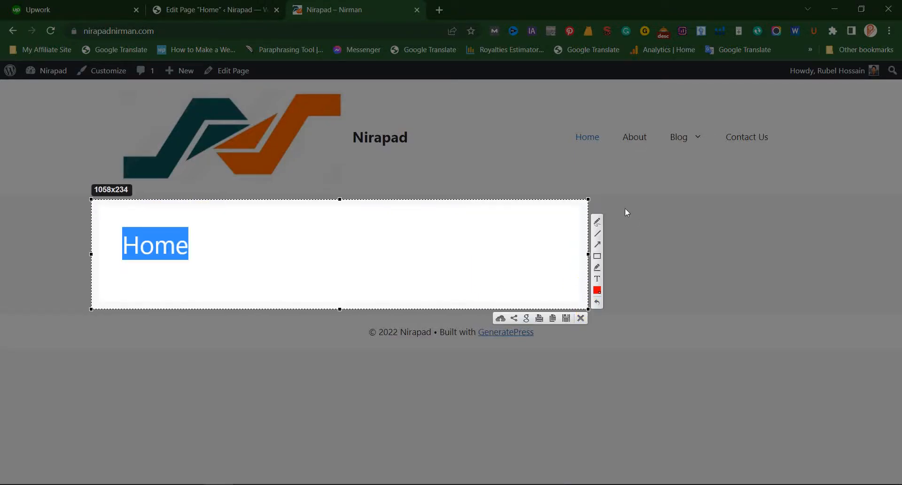
mouse_move(596, 198)
mouse_down()
mouse_move(804, 311)
mouse_move(785, 301)
mouse_up()
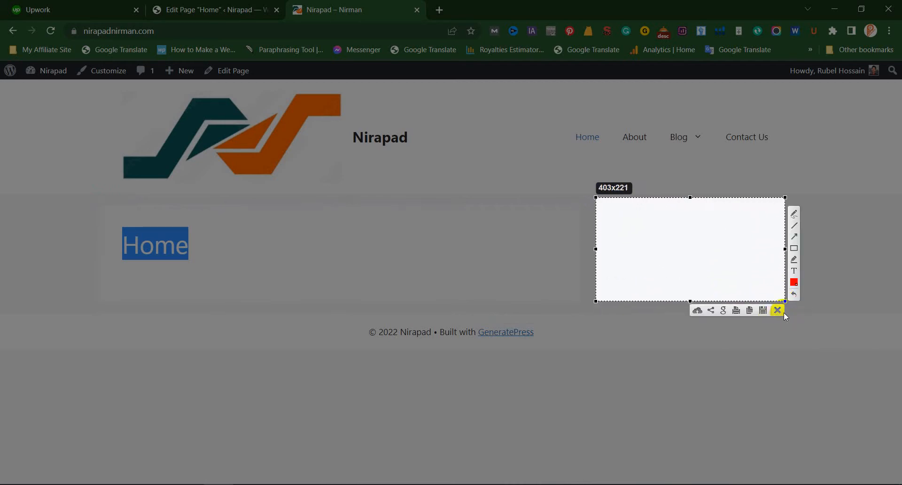
click(781, 311)
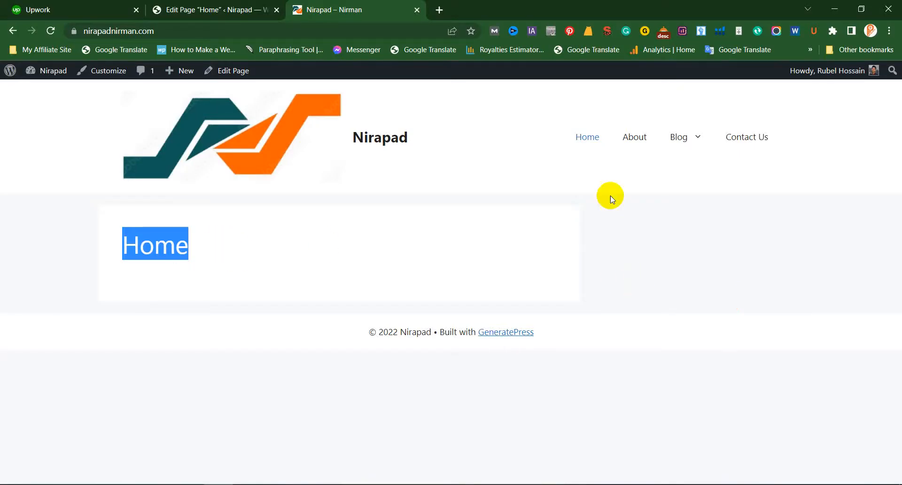
Set the Home page's Sidebar Layout to No Sidebars and update the page
click(193, 4)
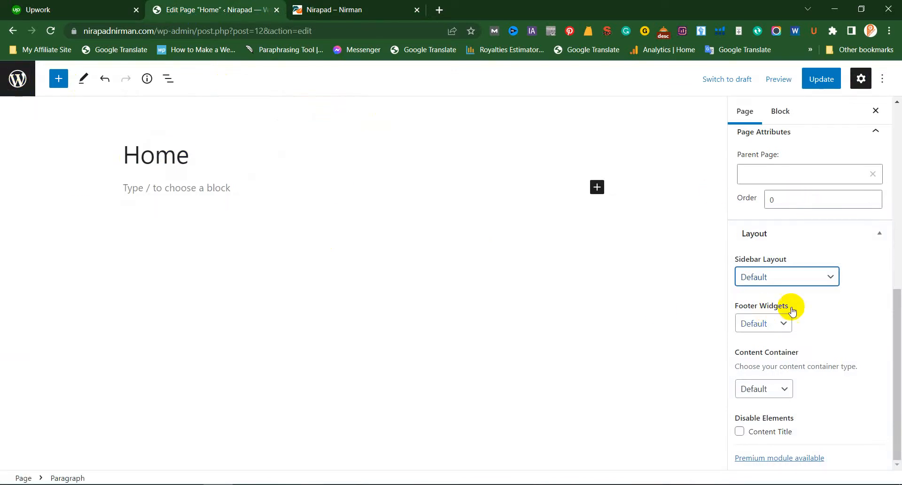
click(793, 277)
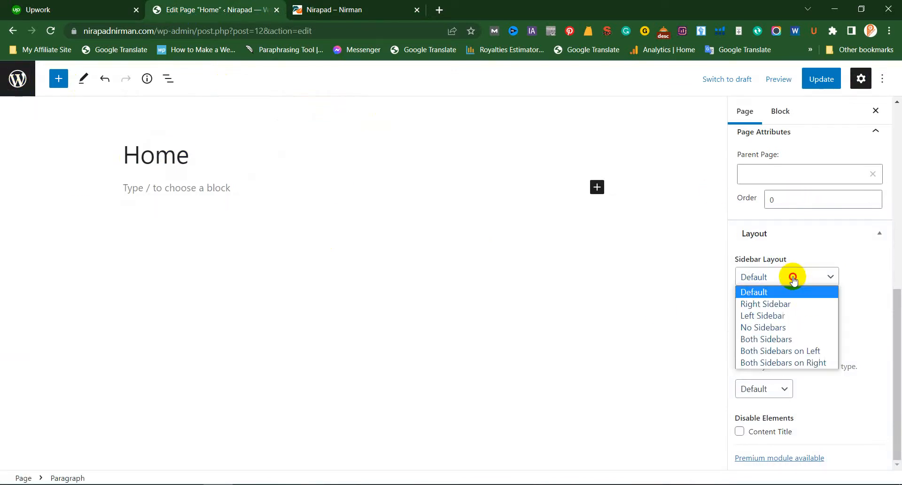
click(766, 327)
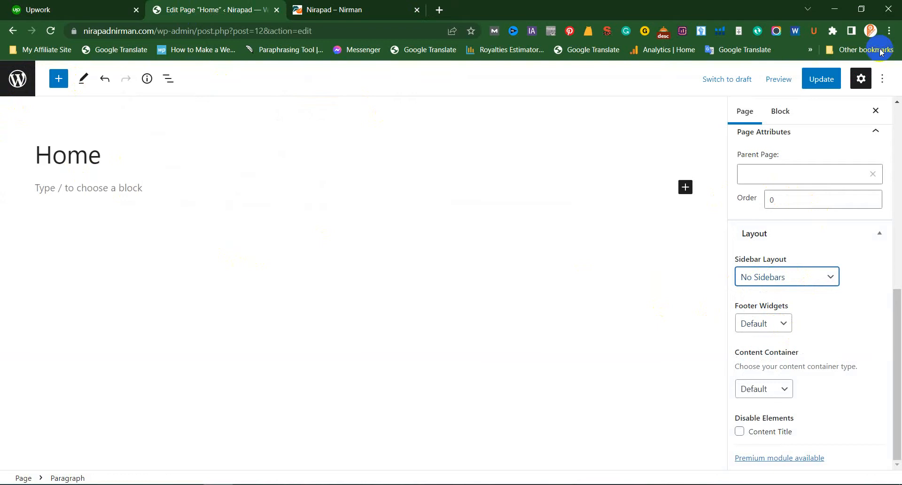
click(821, 80)
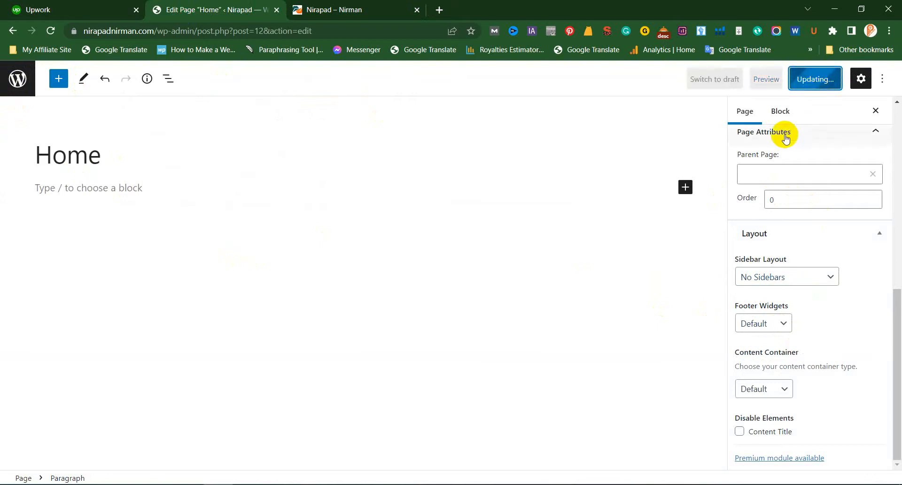
Reload the live homepage to check the layout without sidebars, and return to the Home page editor
click(296, 16)
click(299, 29)
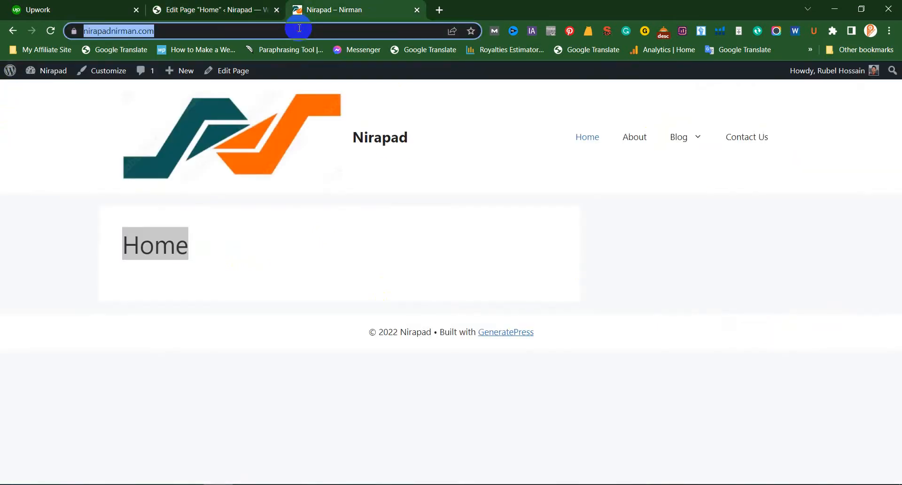
key(Return)
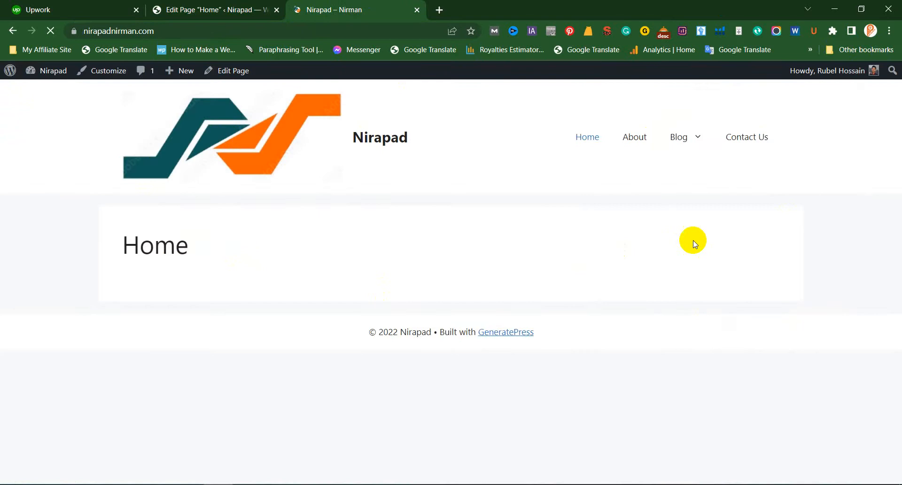
click(217, 8)
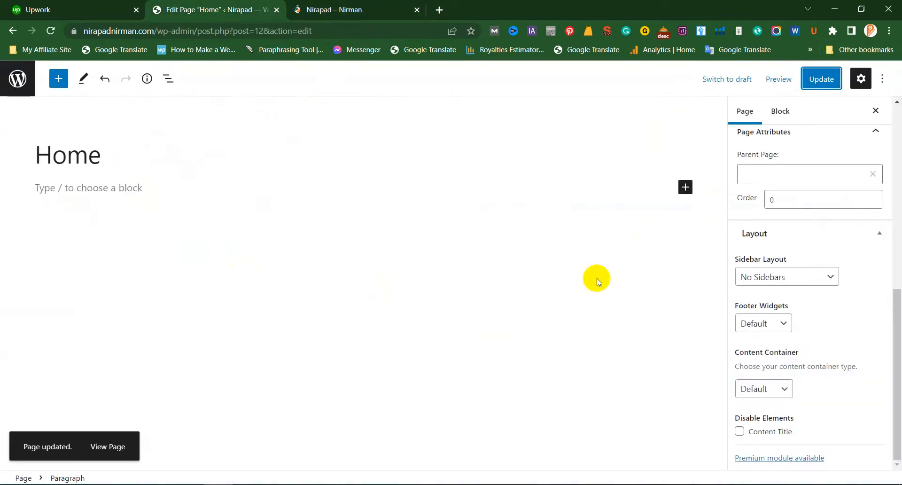
Review the Sidebar Layout options without changing the selection, and display the settings of the empty paragraph block
click(779, 277)
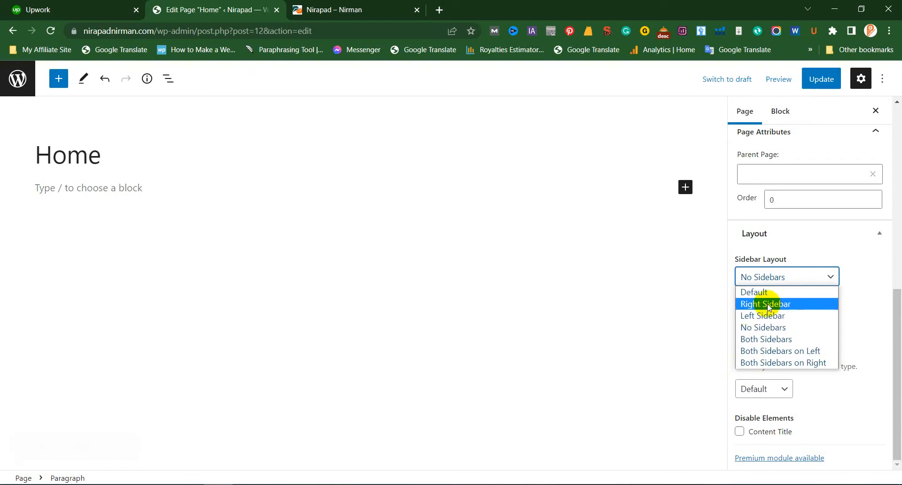
click(677, 308)
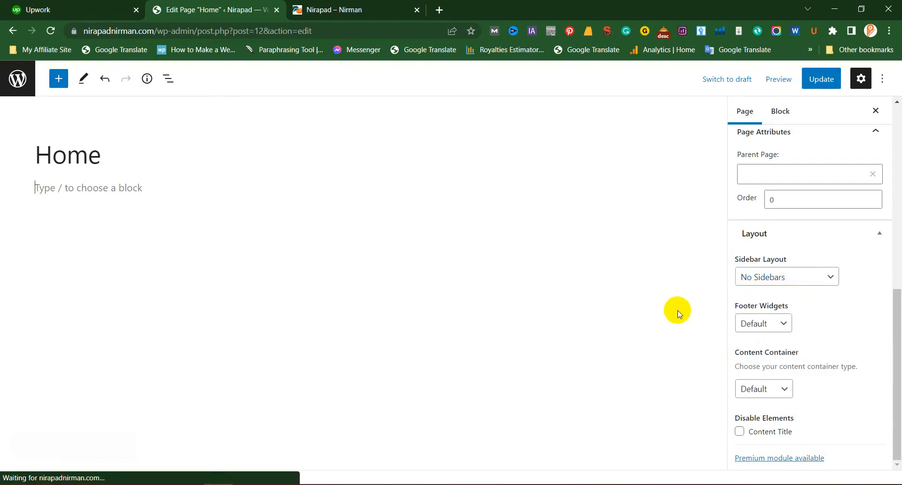
click(755, 112)
click(785, 112)
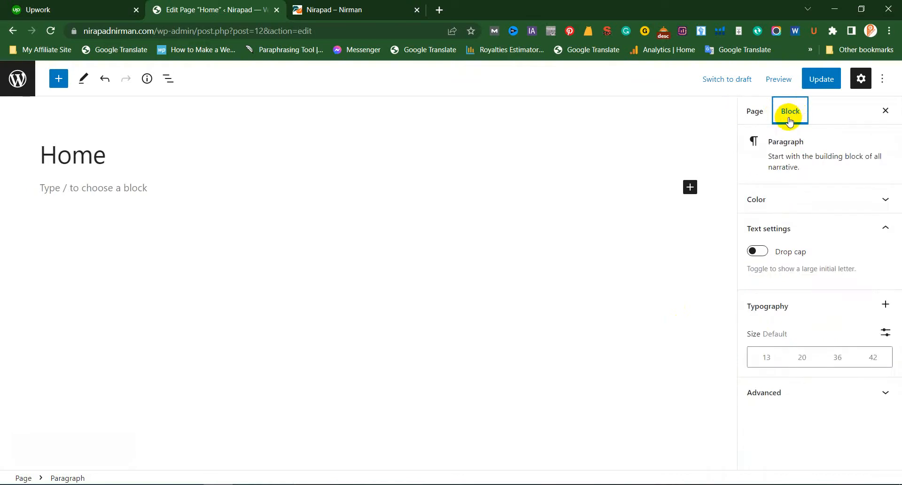
Browse the full block library and add a Code block to the Home page's content
click(752, 113)
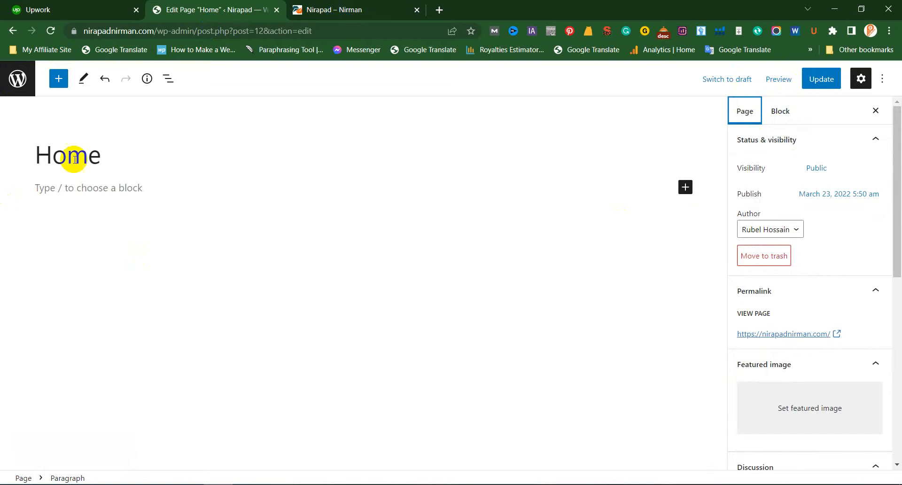
click(685, 189)
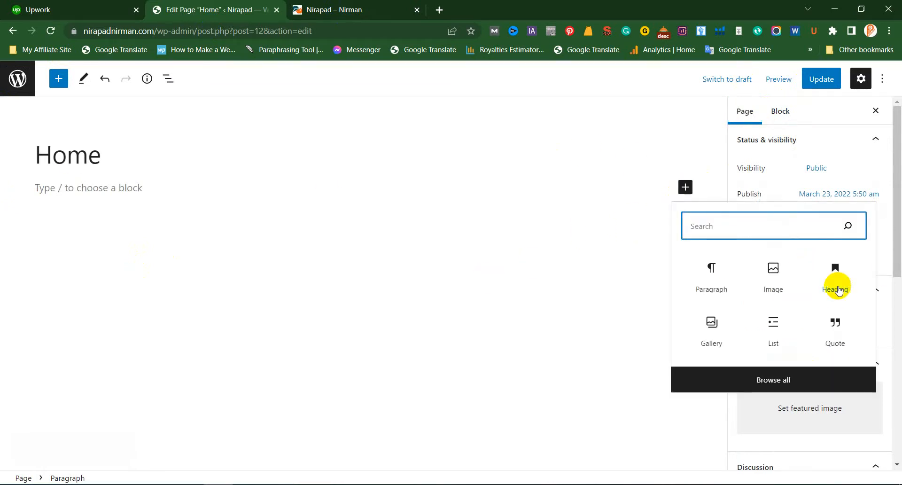
click(773, 381)
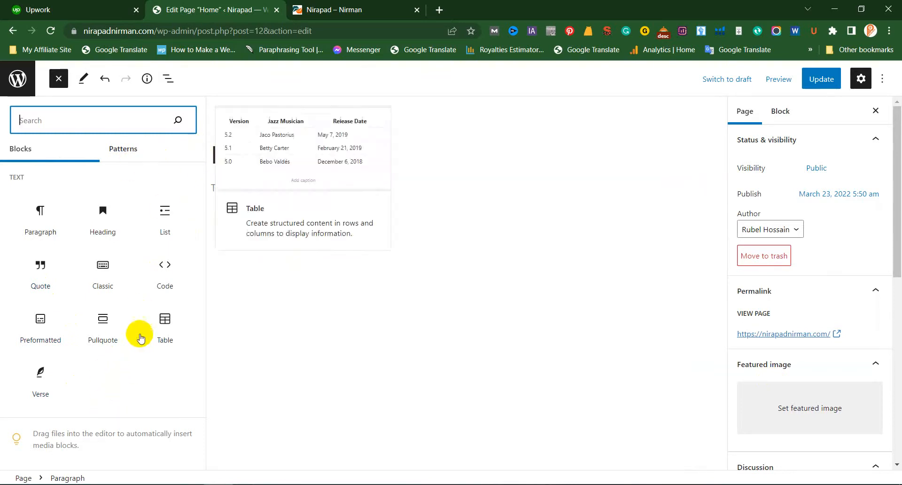
click(143, 300)
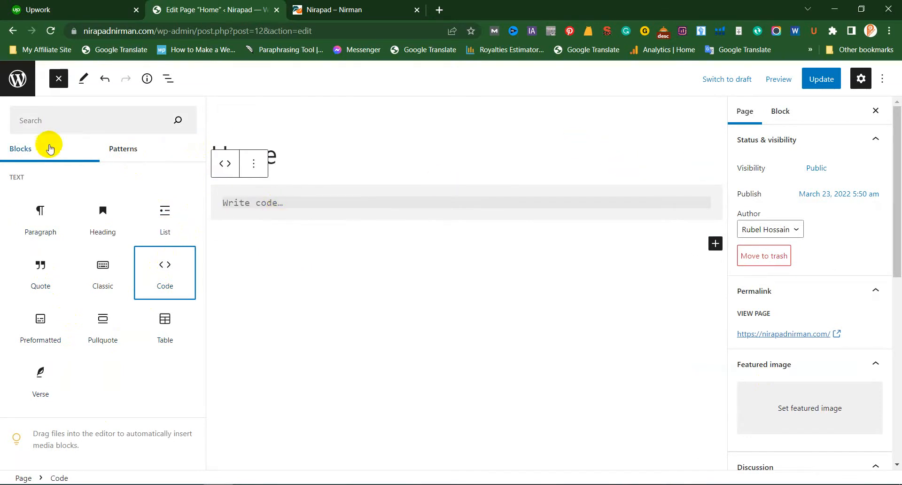
click(432, 132)
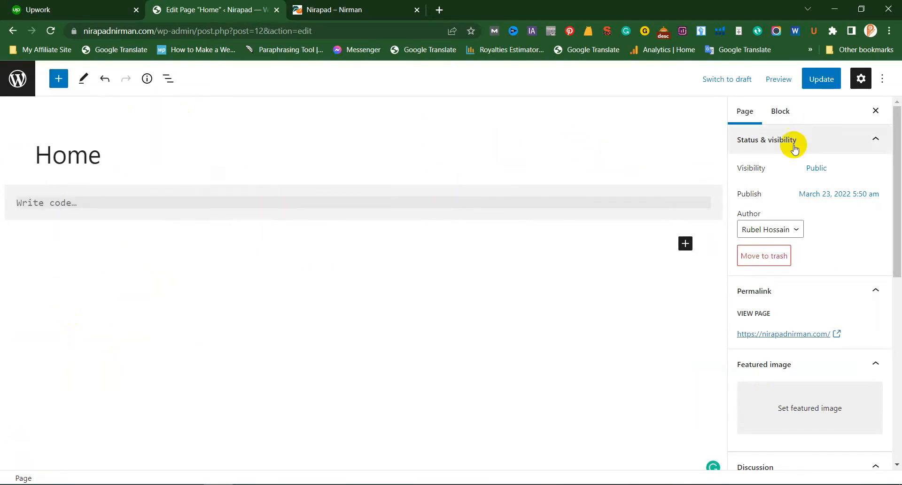
Remove the Code block from the Home page
click(53, 301)
click(99, 198)
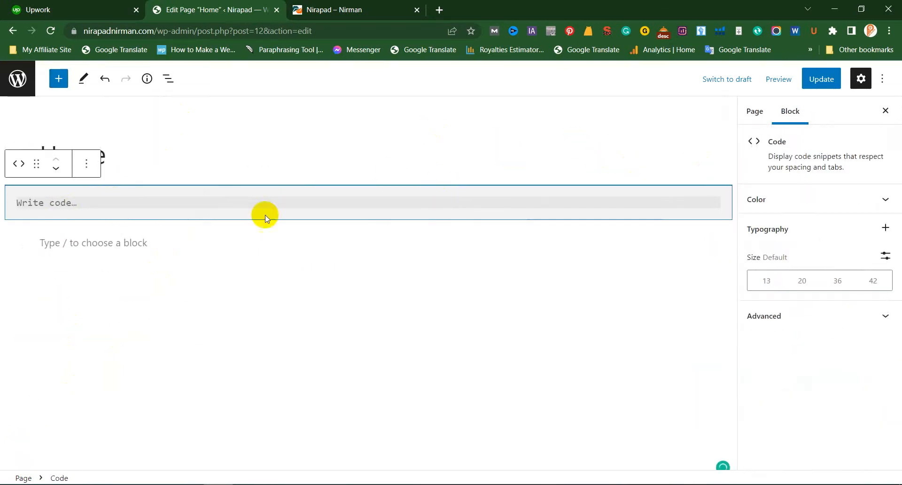
click(92, 169)
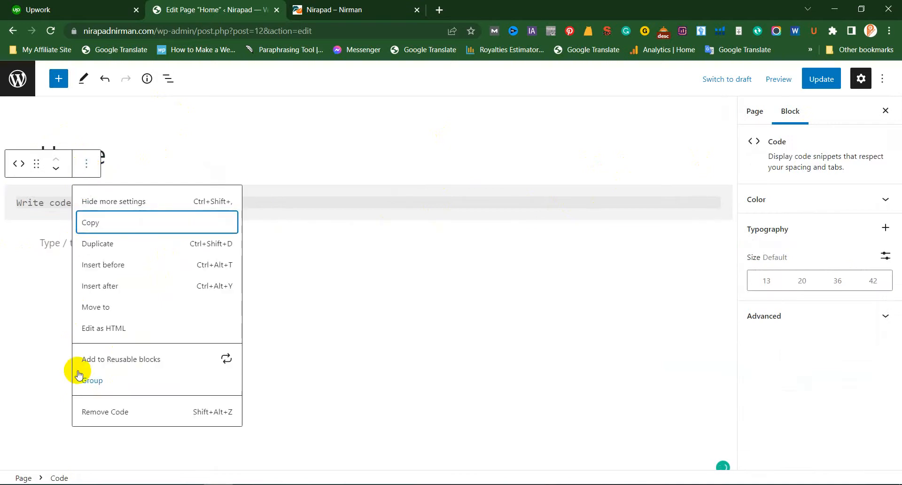
click(125, 414)
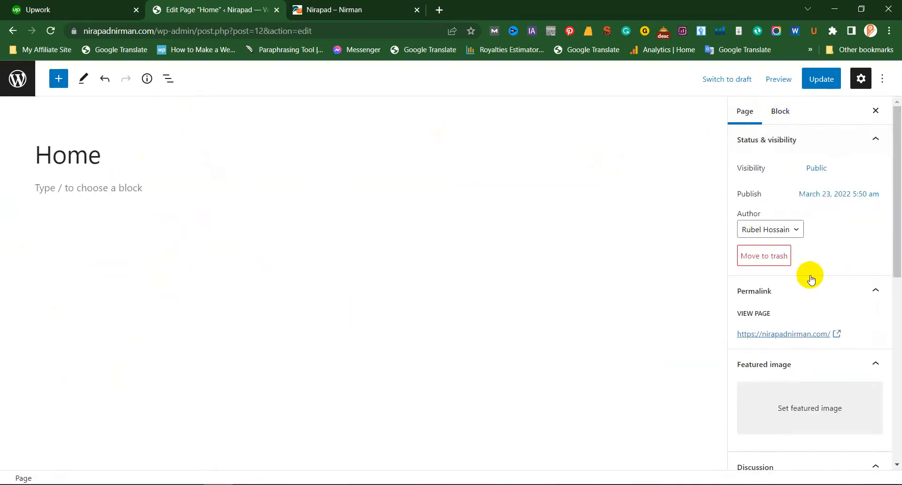
Review the Footer Widgets options in the Home page's layout settings without changing the selection, and view the live homepage
scroll(805, 282, down, 7)
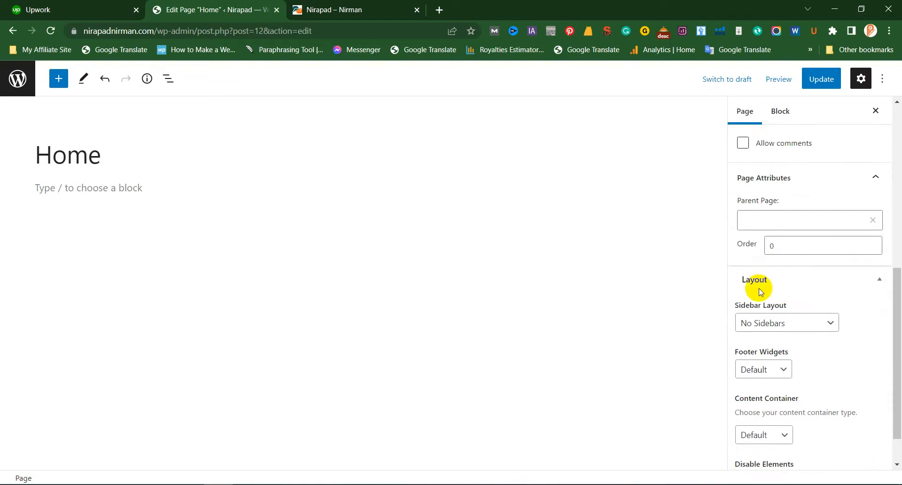
scroll(761, 292, down, 1)
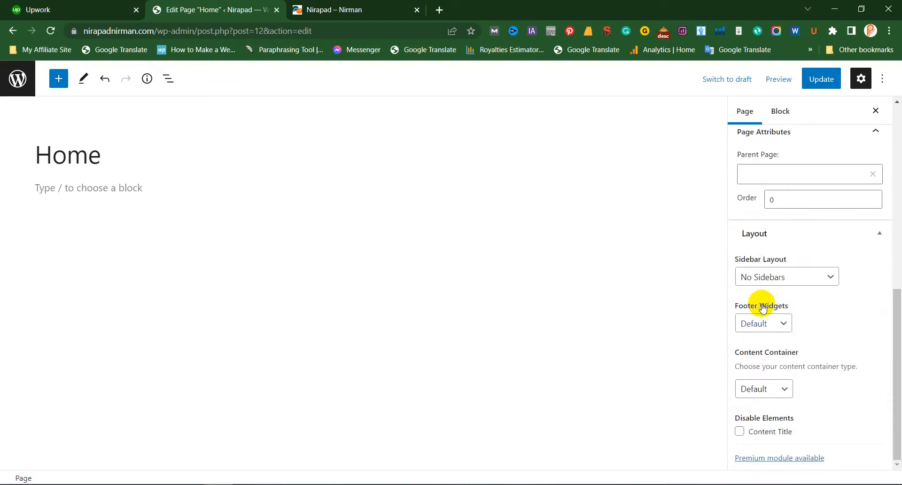
click(777, 329)
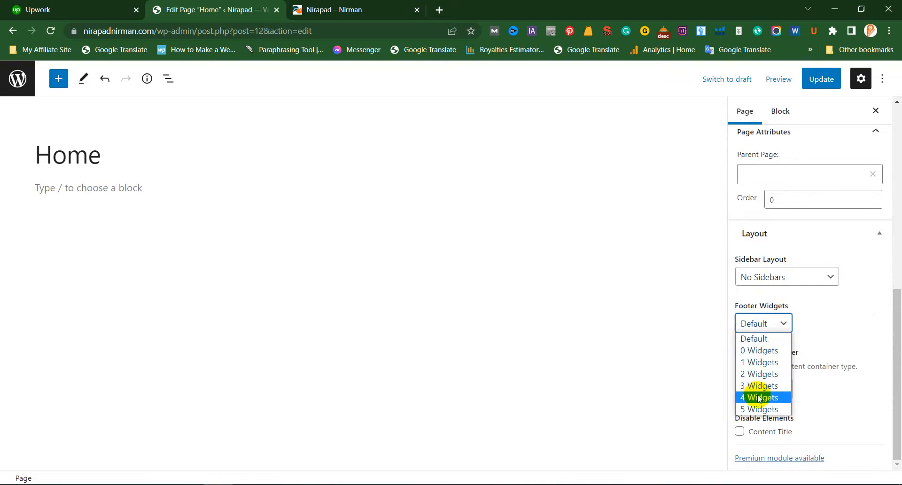
click(467, 184)
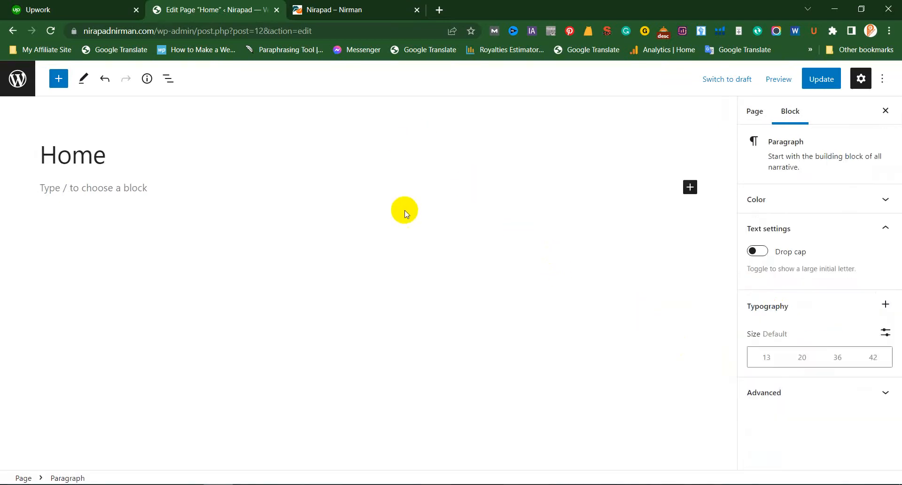
click(341, 5)
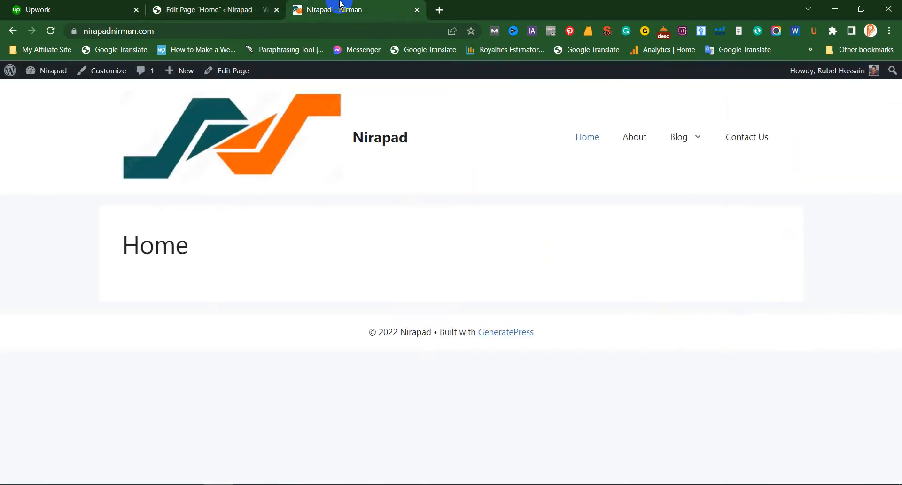
Switch to the Upwork page, outline its four footer columns with red rectangles in a screenshot selection, and copy the capture
click(65, 4)
drag(889, 82, 898, 481)
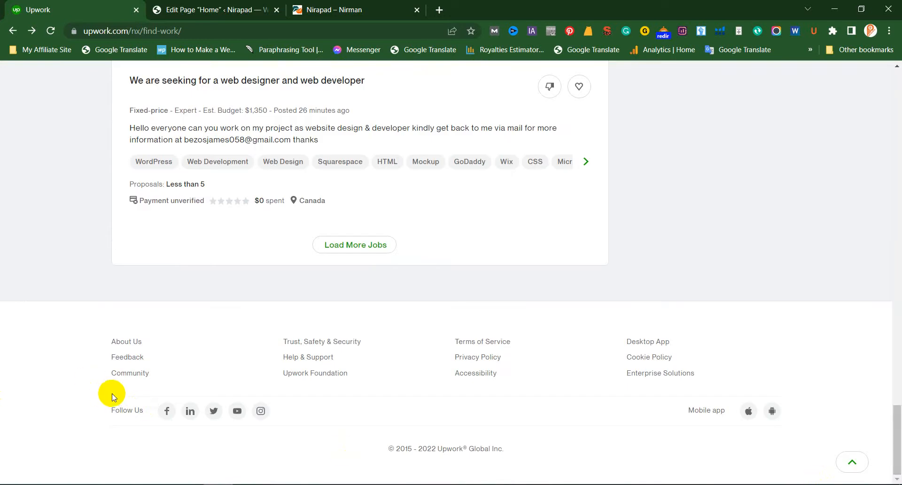
key(Print)
drag(61, 305, 882, 482)
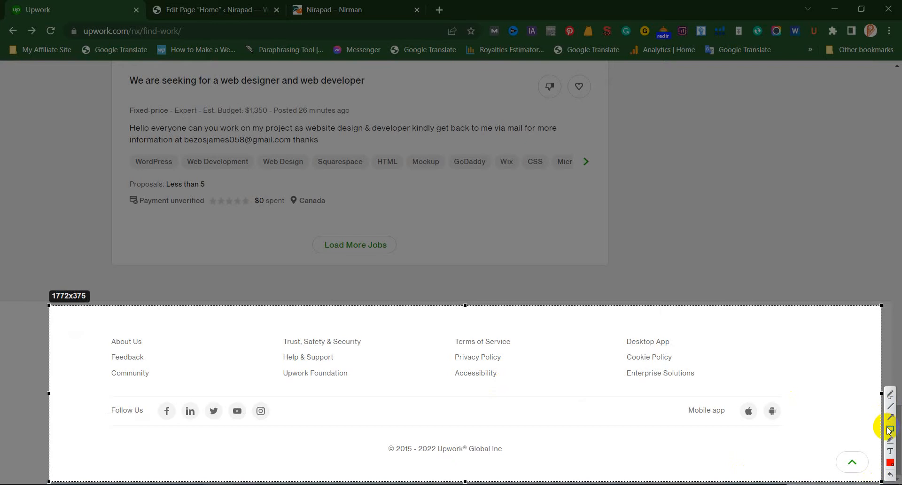
drag(99, 318, 270, 439)
mouse_move(276, 319)
mouse_down()
mouse_move(364, 443)
mouse_move(393, 435)
mouse_up()
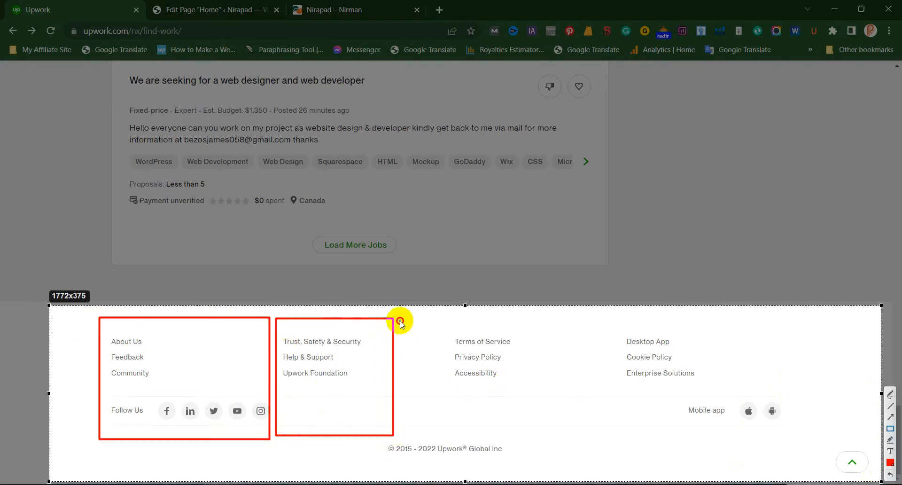
drag(400, 322, 541, 436)
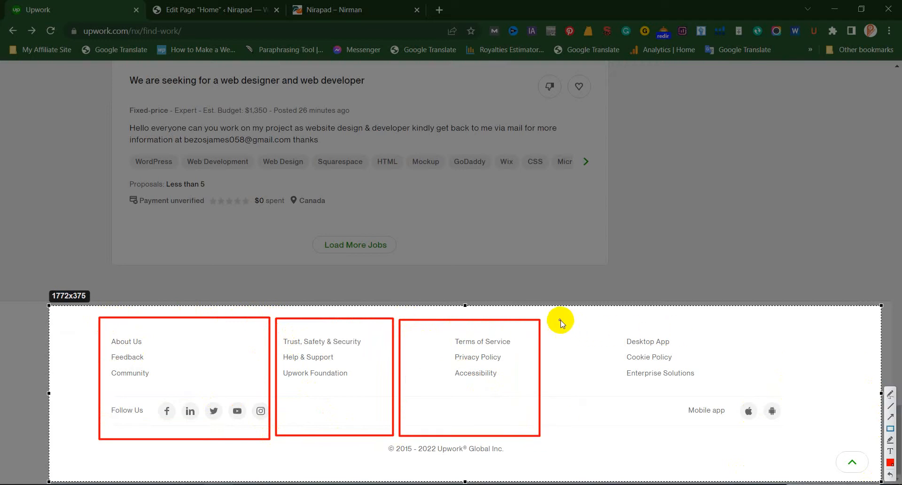
mouse_move(560, 319)
mouse_down()
mouse_move(691, 413)
mouse_move(746, 430)
mouse_up()
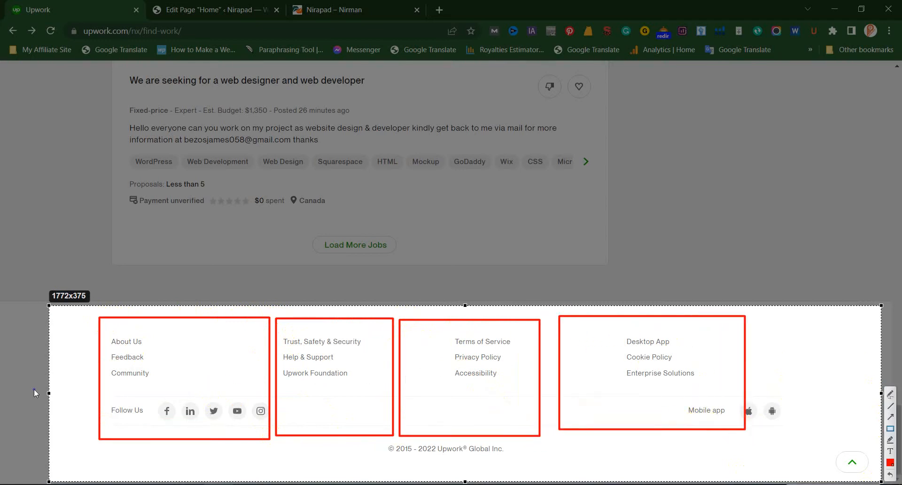
key(ctrl+c)
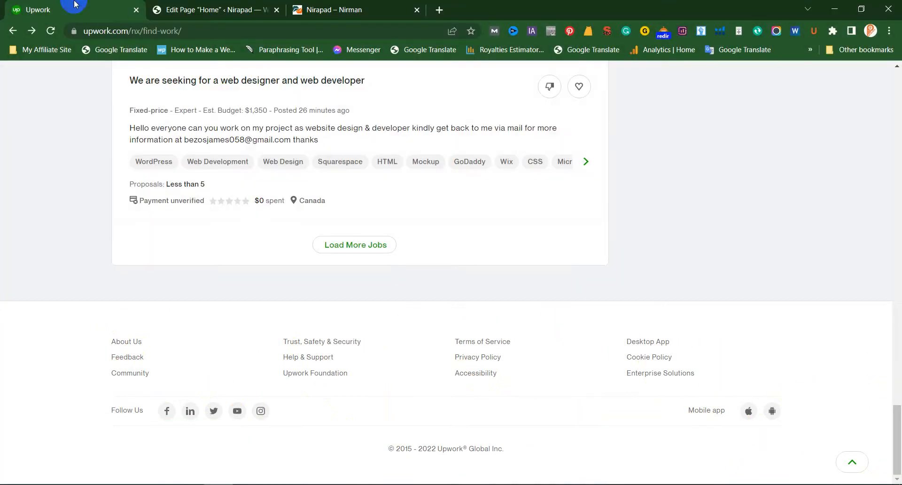
Return to the Home page editor and compare the available Footer Widgets counts, keeping the Default selection
click(258, 8)
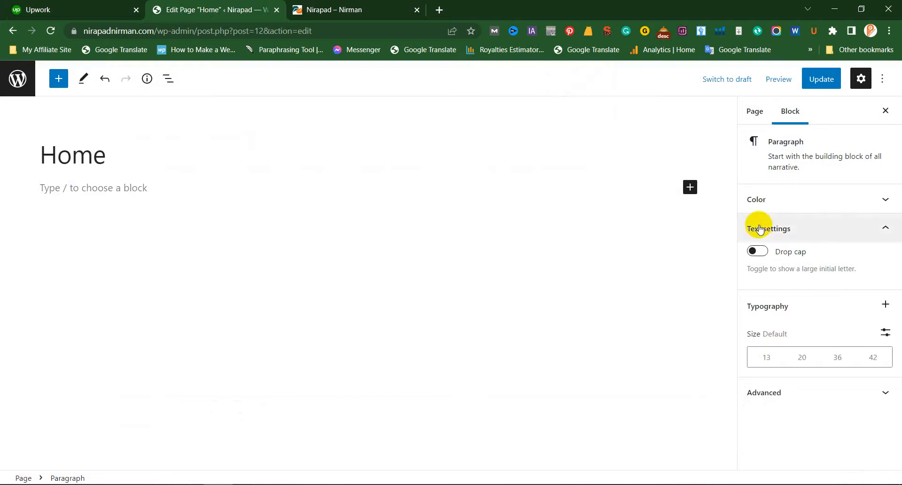
click(758, 123)
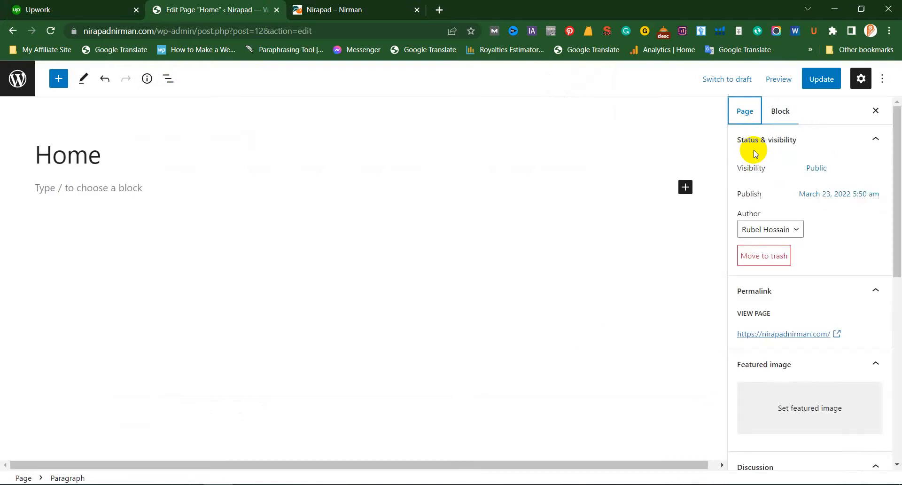
scroll(777, 319, down, 7)
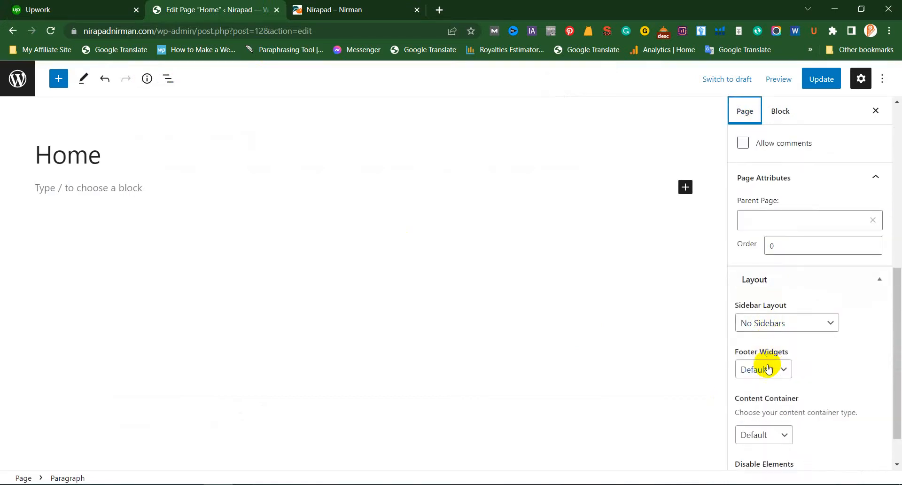
click(768, 369)
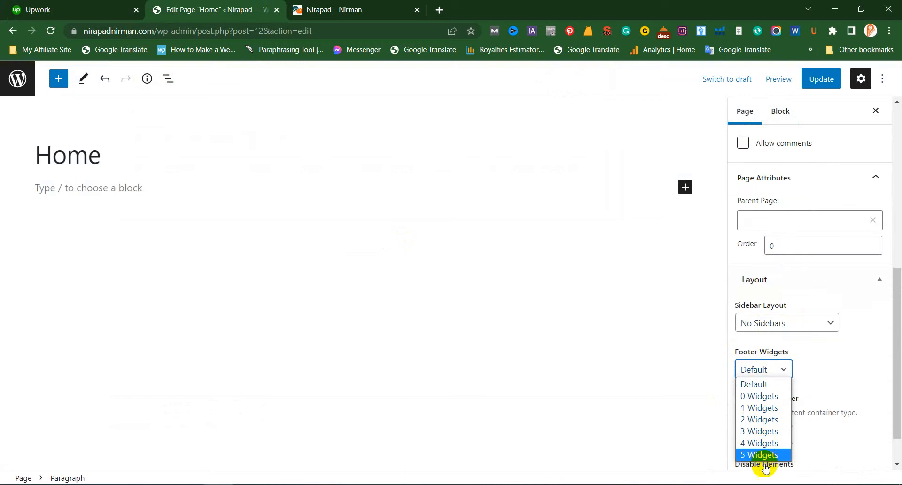
click(671, 376)
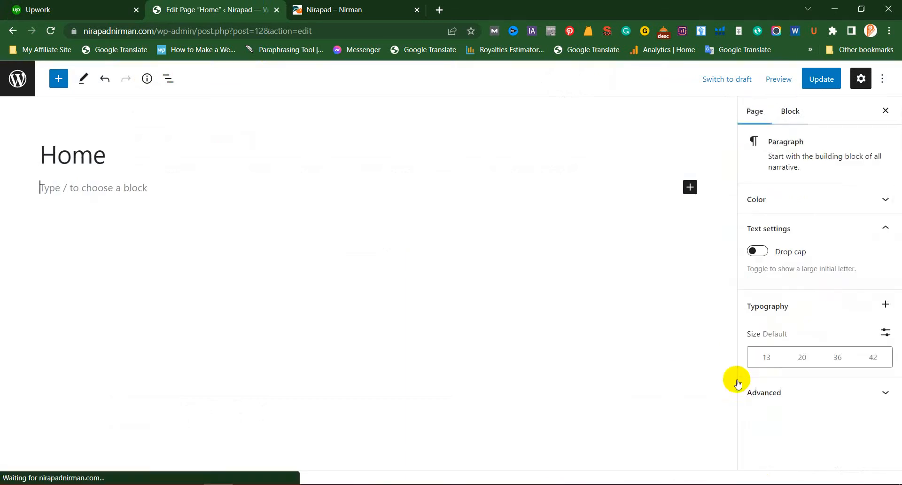
Review the Content Container options in the Home page's layout settings, keeping the Default selection
click(751, 113)
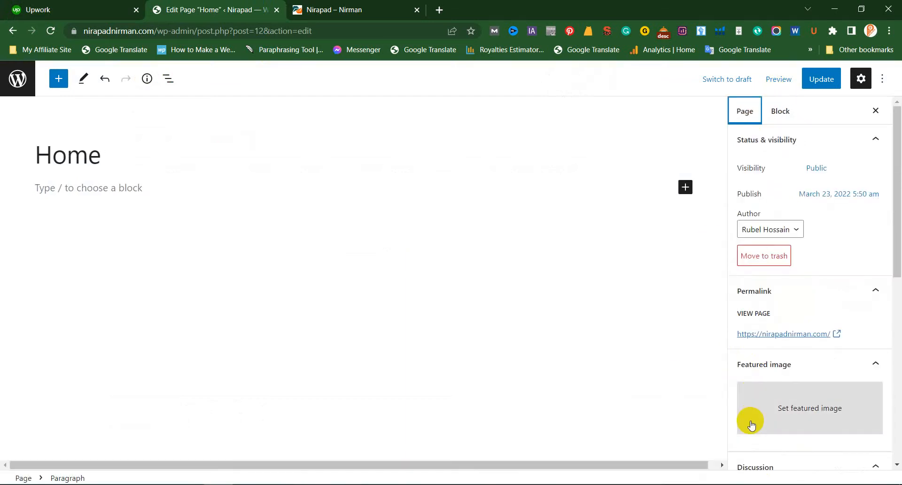
scroll(751, 414, down, 9)
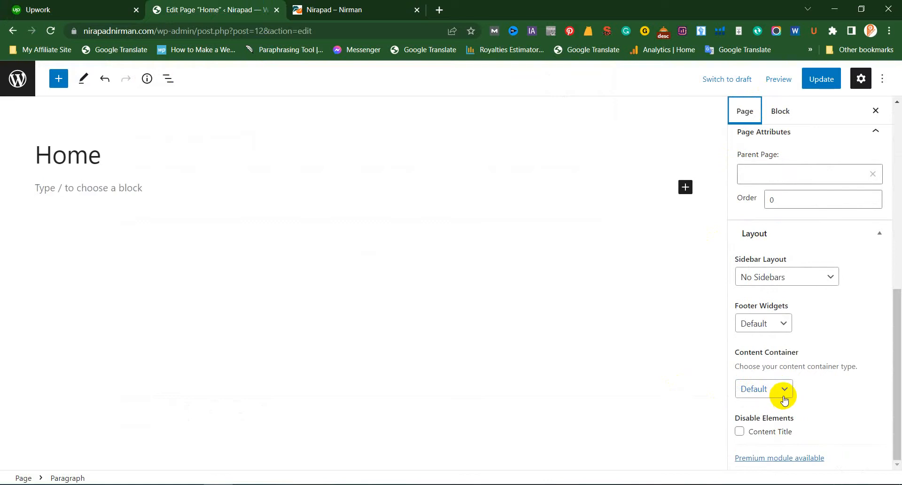
click(777, 390)
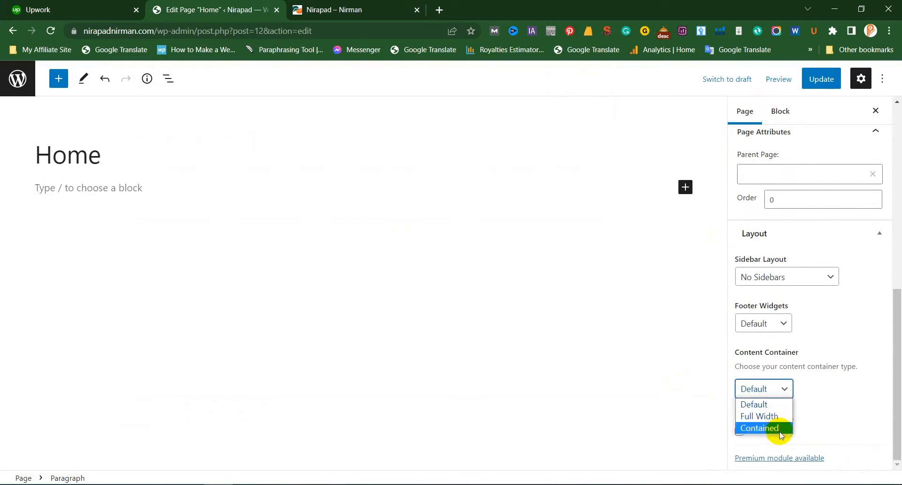
click(815, 413)
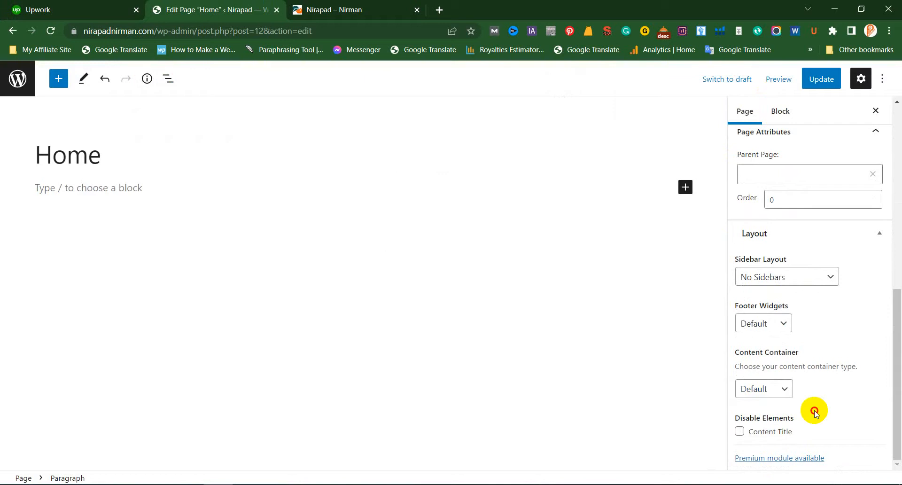
Highlight the Home content title on the live homepage, and return to the Home page editor
click(321, 4)
drag(134, 237, 225, 244)
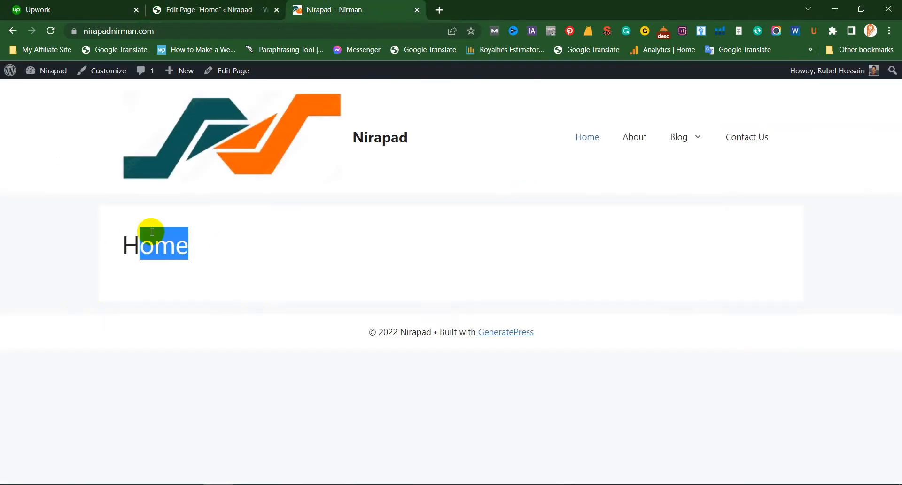
double_click(165, 233)
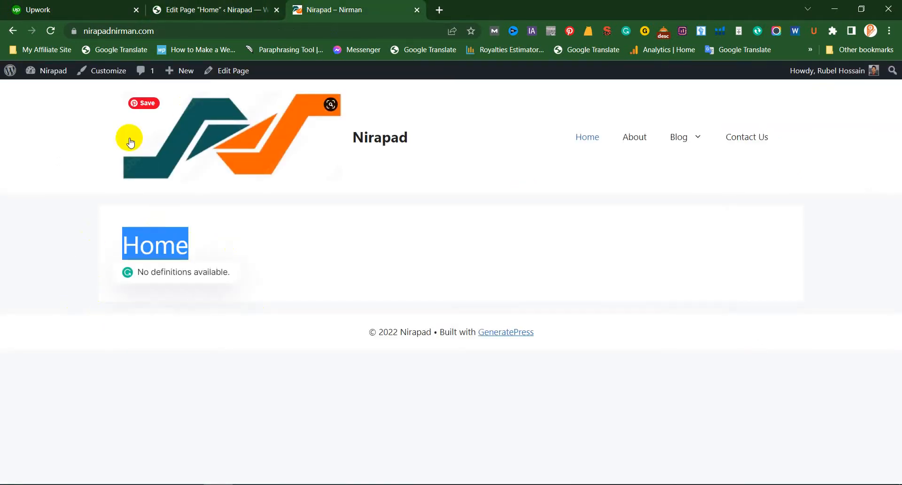
click(237, 4)
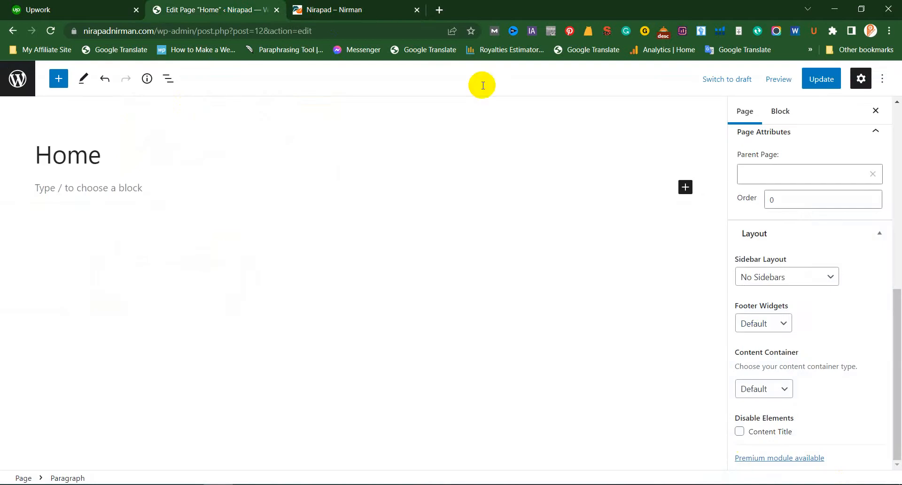
Disable the Content Title element in the Home page's layout settings and update the page
click(775, 389)
click(852, 404)
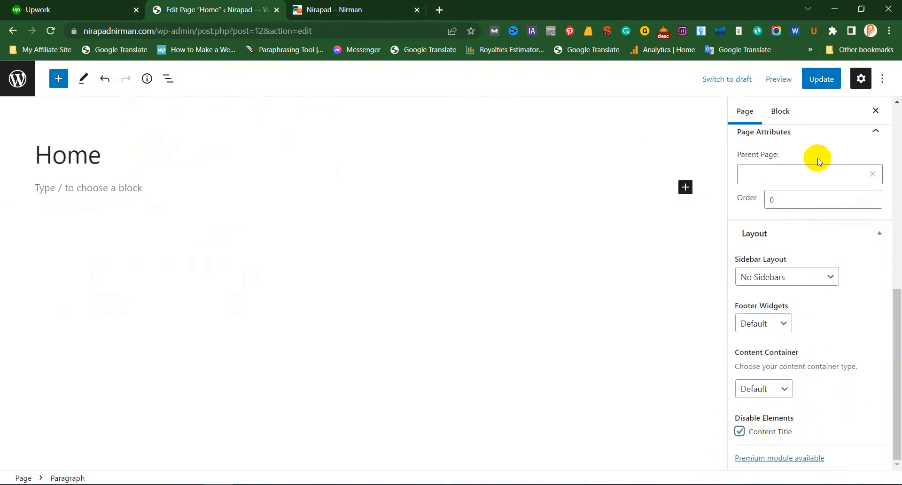
click(823, 79)
click(367, 8)
click(224, 5)
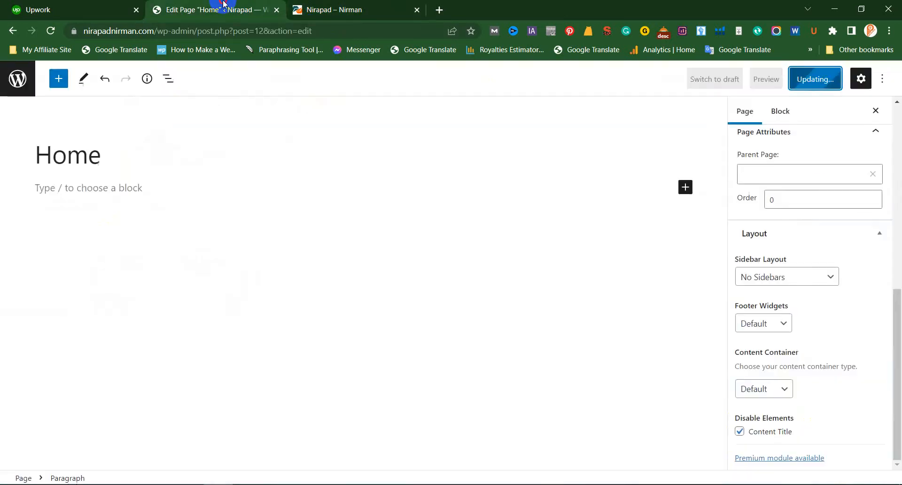
Reload the live homepage to check the layout without the content title, and return to the Home page editor
click(316, 9)
click(317, 32)
key(Return)
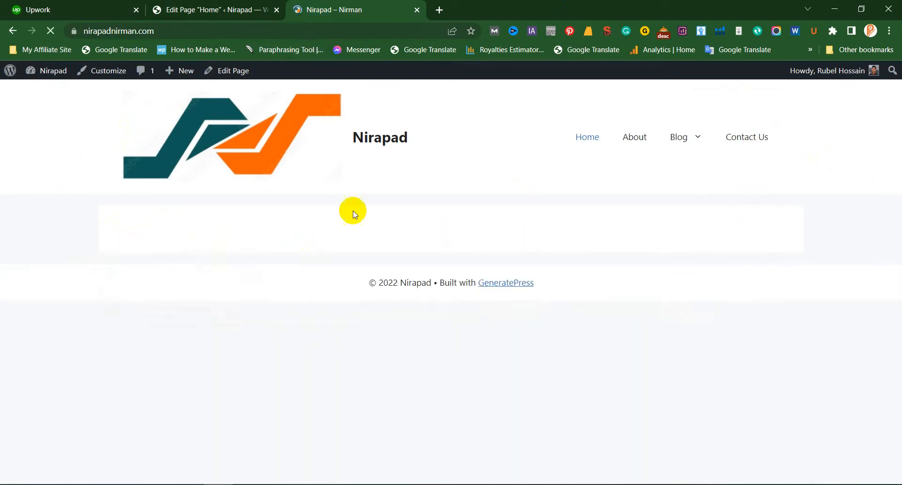
click(209, 7)
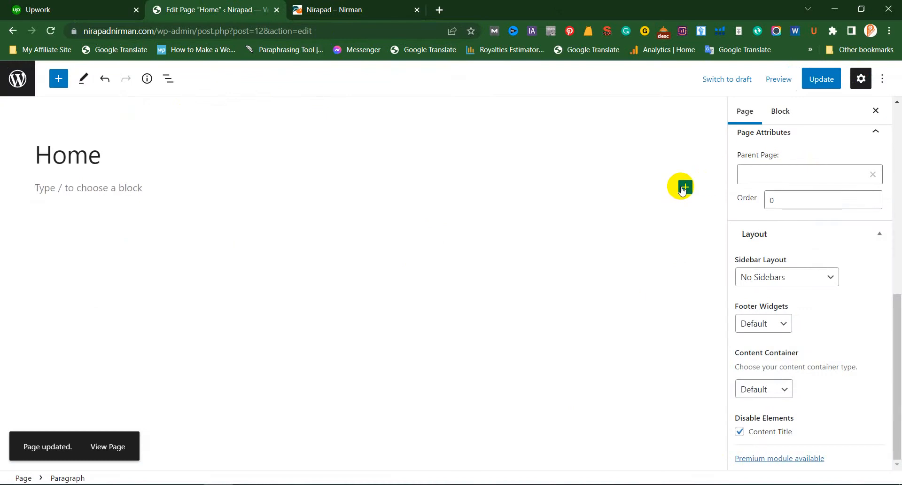
Open the full block library in the Home page editor and browse the available blocks
click(685, 187)
click(780, 384)
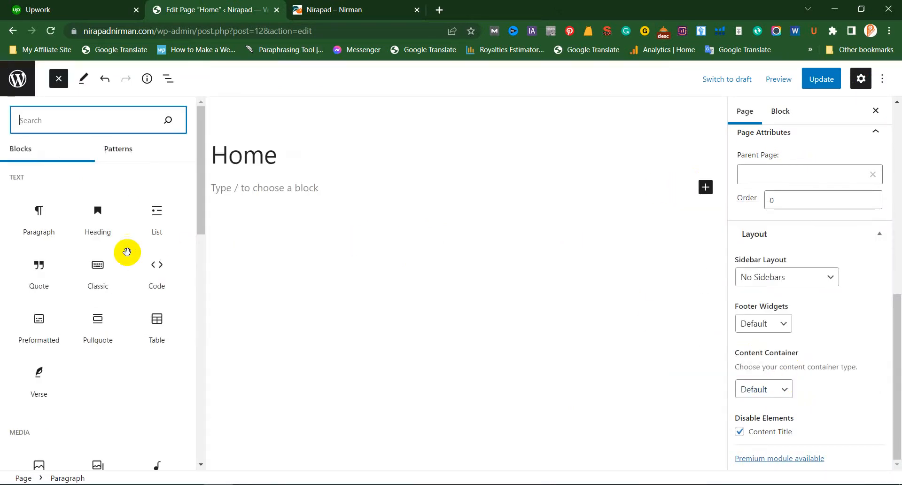
scroll(112, 205, down, 2)
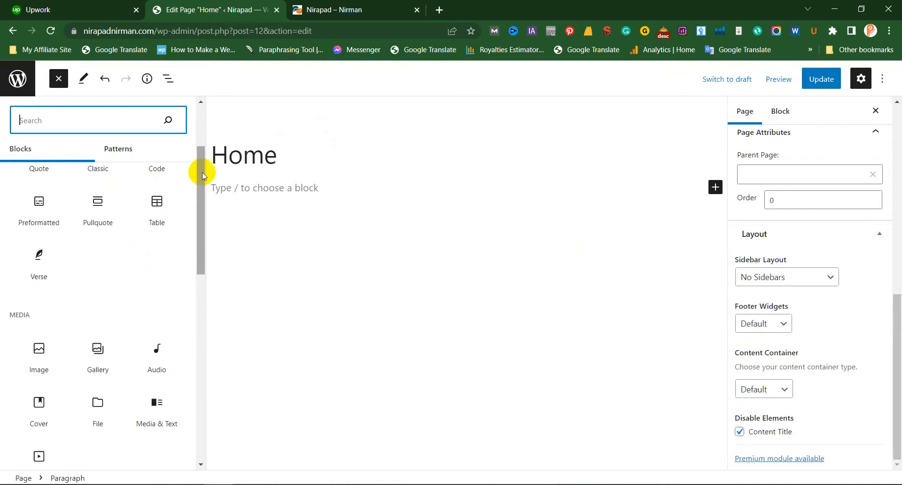
drag(202, 172, 200, 434)
scroll(143, 372, down, 10)
scroll(141, 361, up, 20)
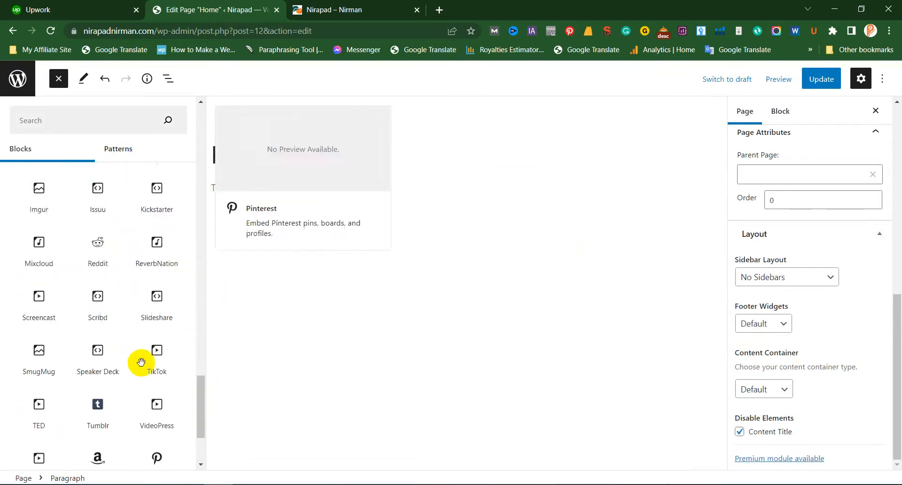
scroll(98, 192, up, 15)
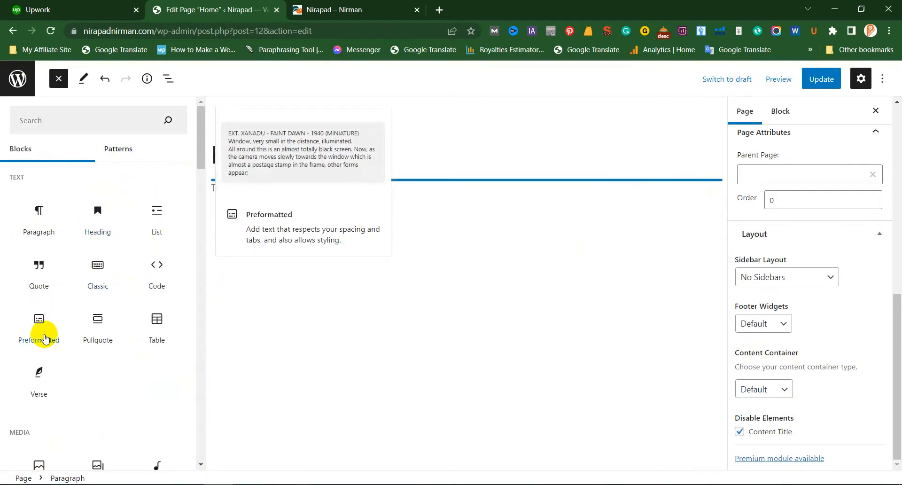
Insert an Image block from the Media category into the Home page content
scroll(44, 339, down, 3)
drag(42, 349, 294, 197)
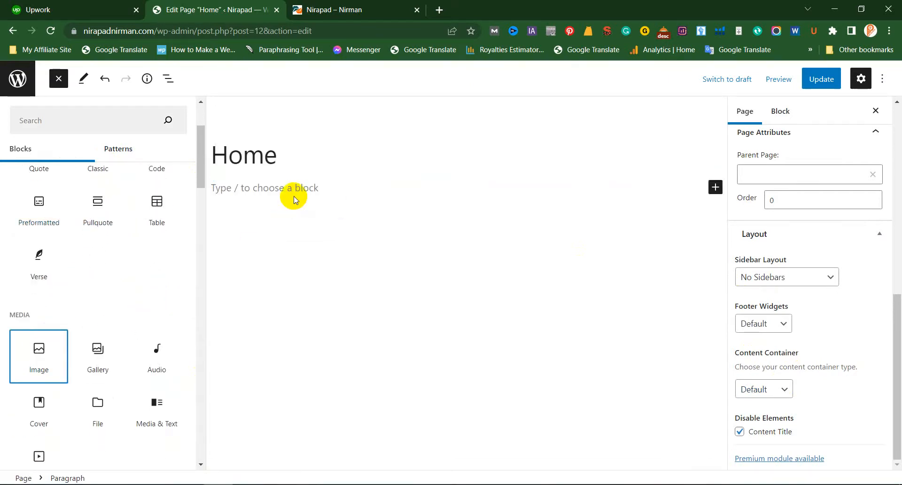
click(38, 348)
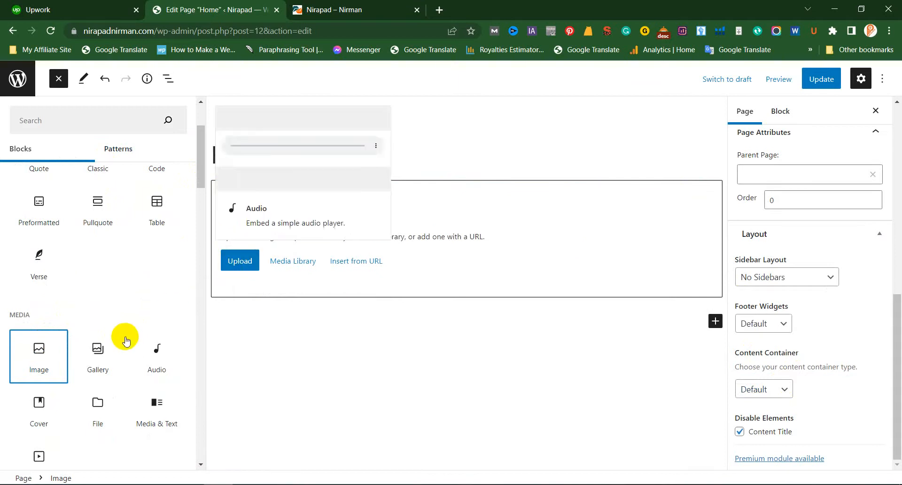
scroll(126, 338, down, 3)
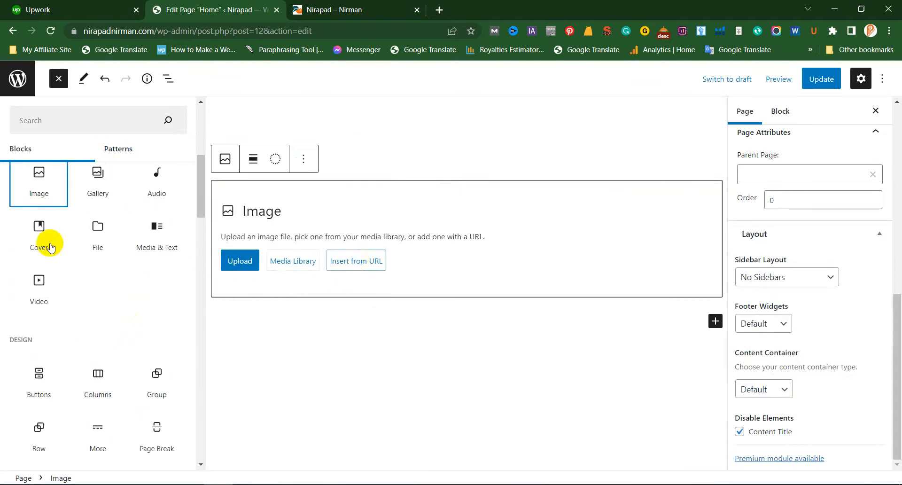
scroll(44, 245, up, 3)
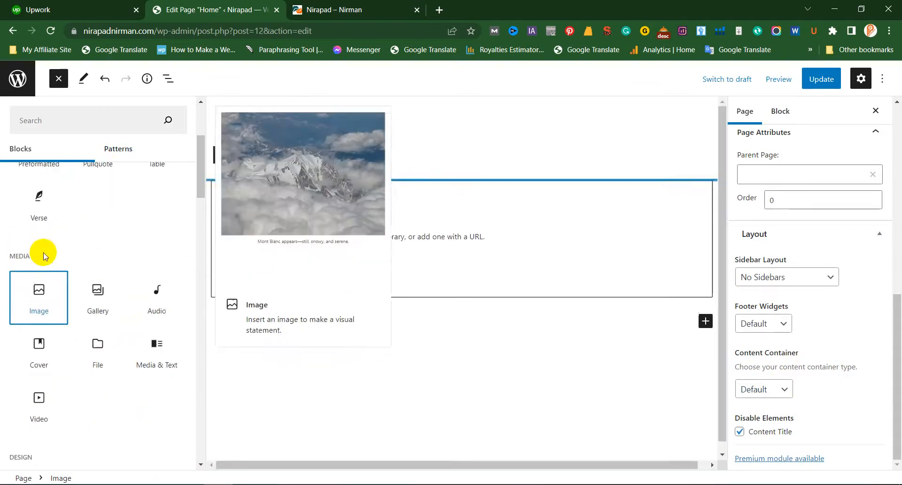
click(39, 307)
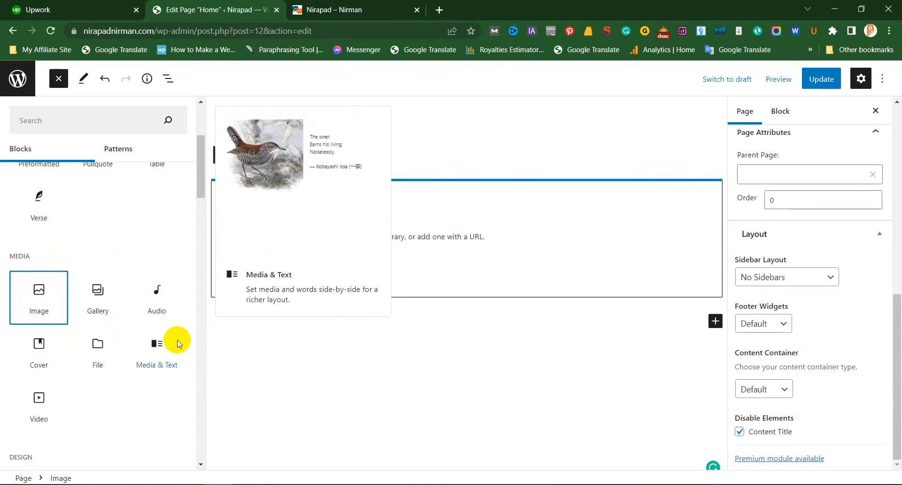
Upload the Pexels dining-table photo from the Downloads folder into the Image block
click(239, 265)
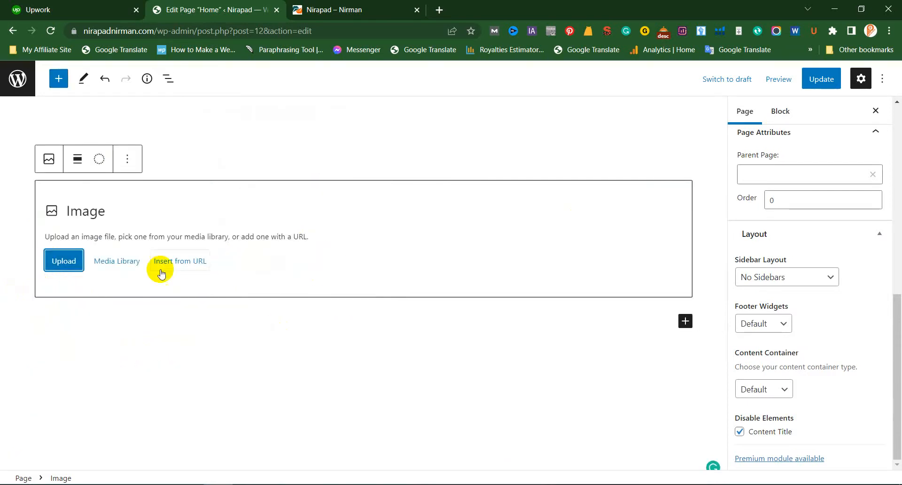
click(86, 264)
click(65, 262)
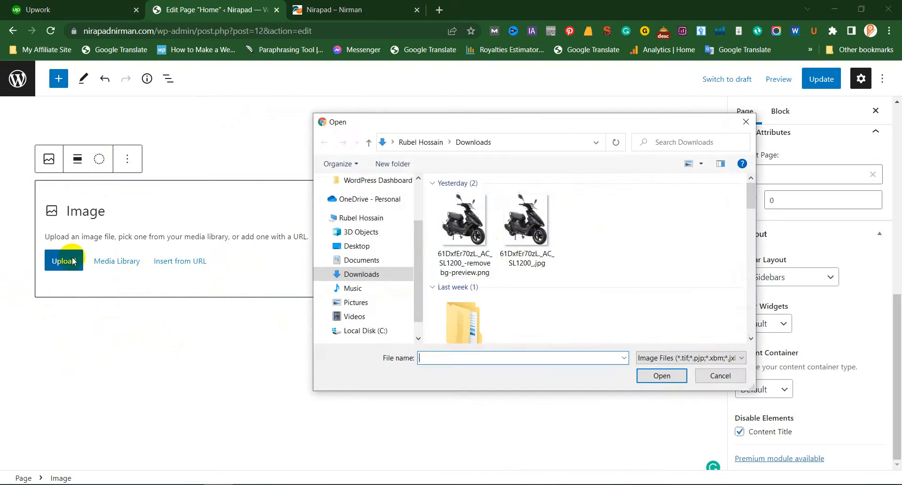
scroll(484, 258, down, 5)
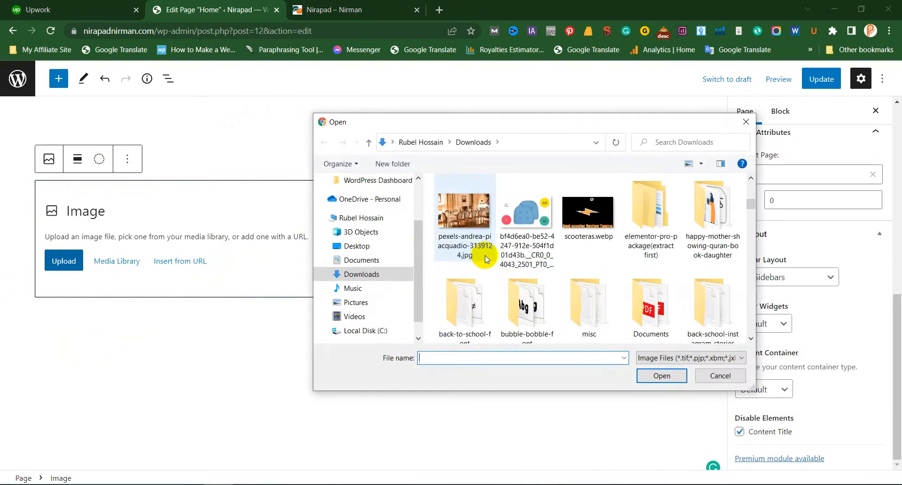
double_click(463, 233)
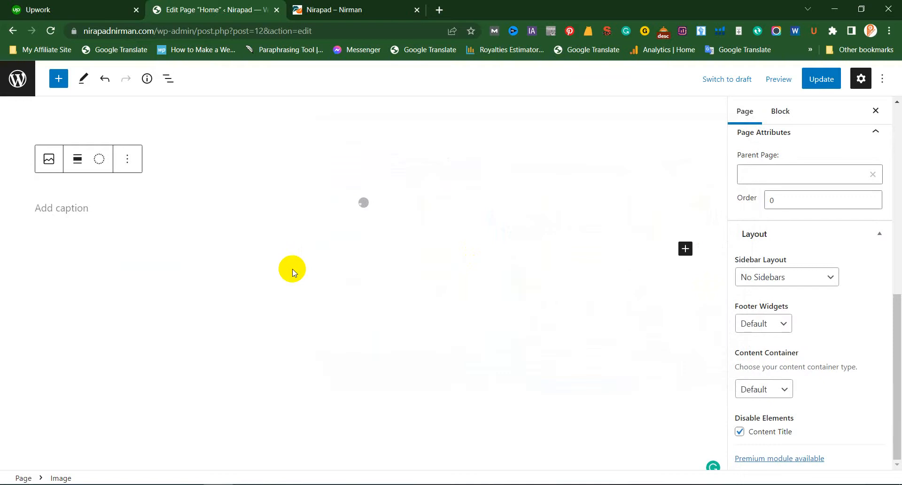
Look over the uploaded dining-table image, select its block, and update the Home page
scroll(285, 267, down, 5)
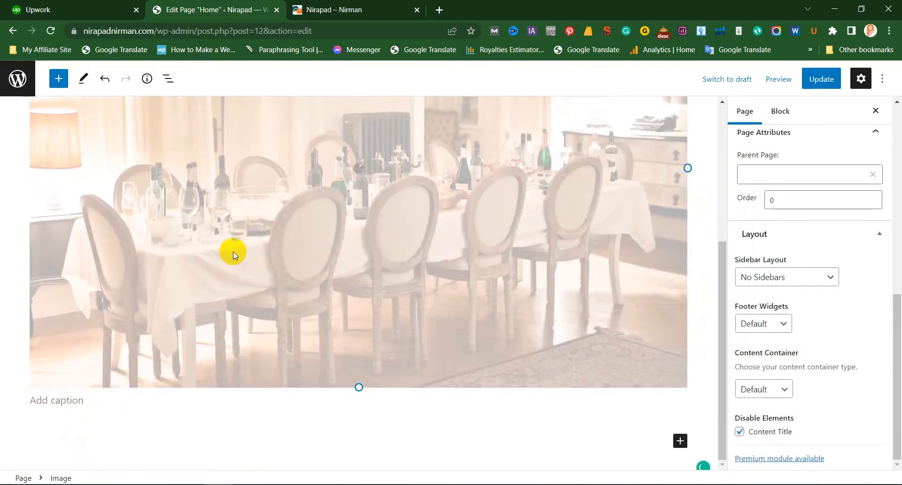
click(250, 255)
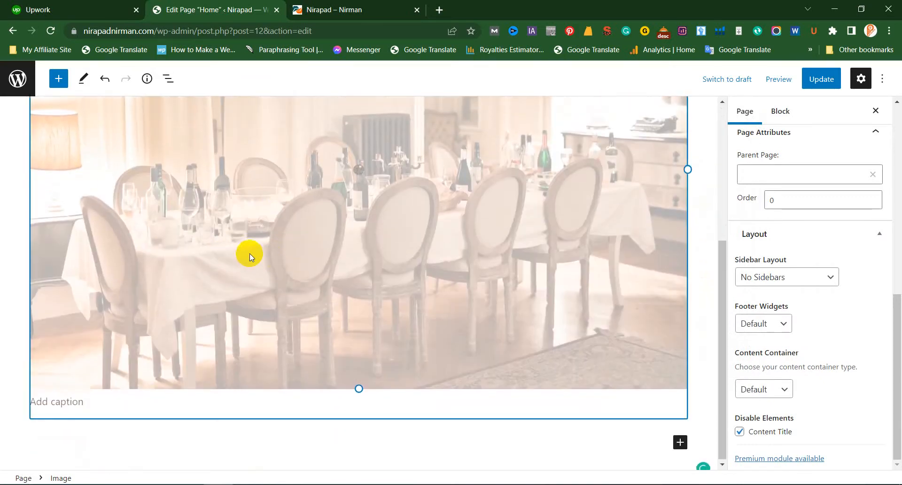
scroll(250, 253, up, 5)
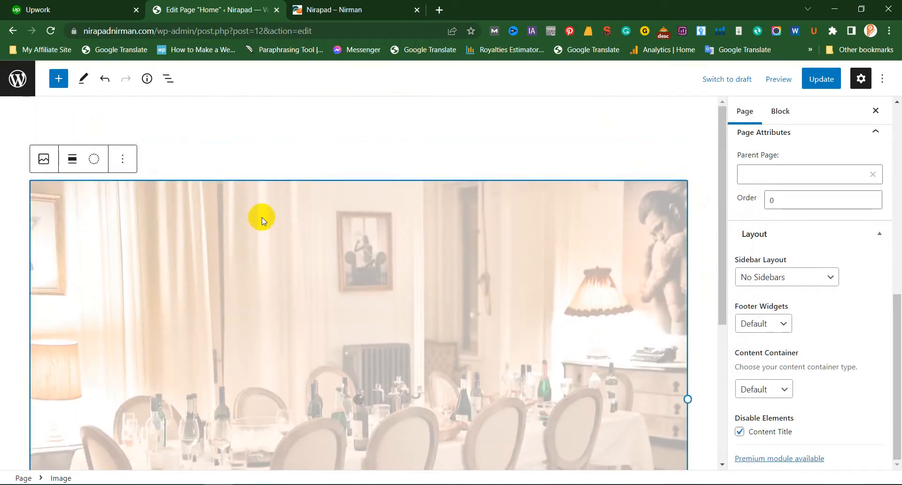
click(373, 159)
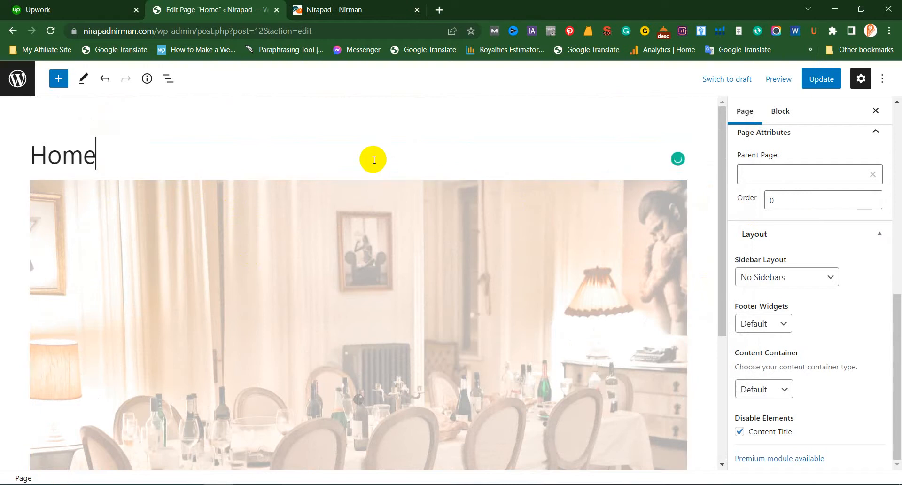
click(271, 230)
scroll(270, 225, down, 3)
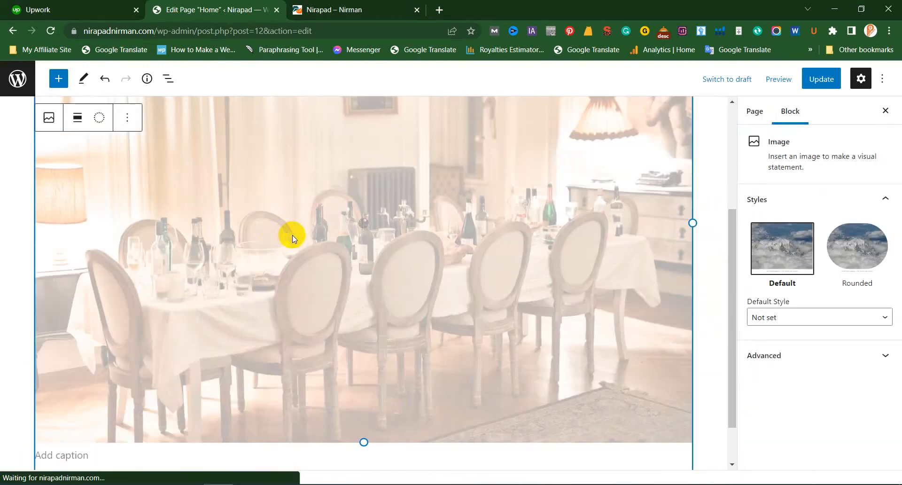
scroll(310, 237, up, 3)
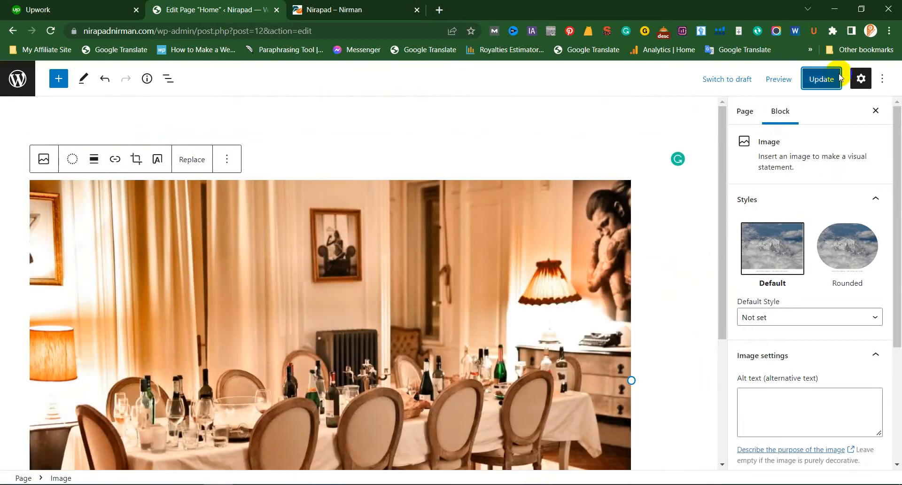
click(840, 78)
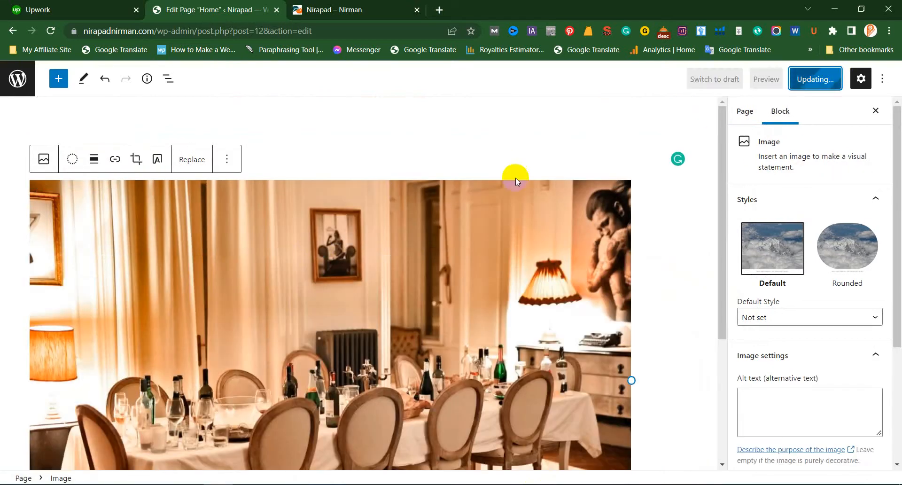
Check the dining-table image on the live homepage, and return to the Home page editor
click(330, 6)
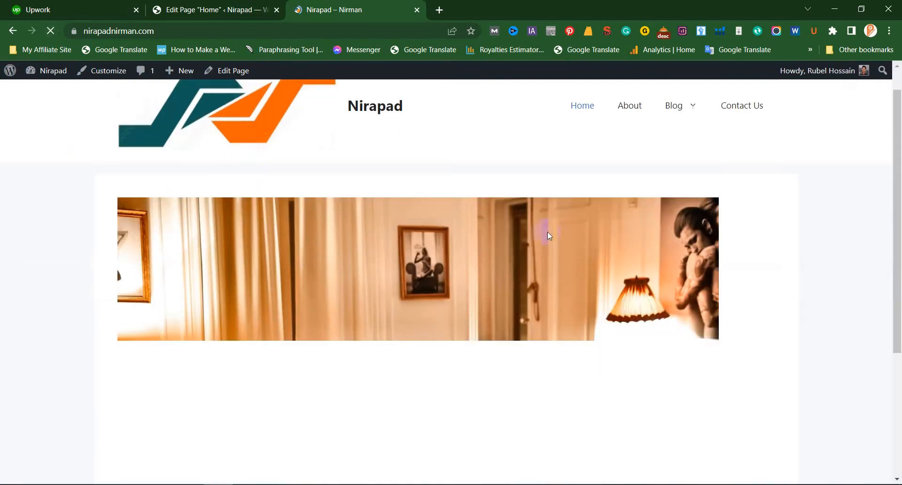
scroll(548, 232, down, 3)
scroll(338, 203, up, 3)
scroll(339, 206, down, 5)
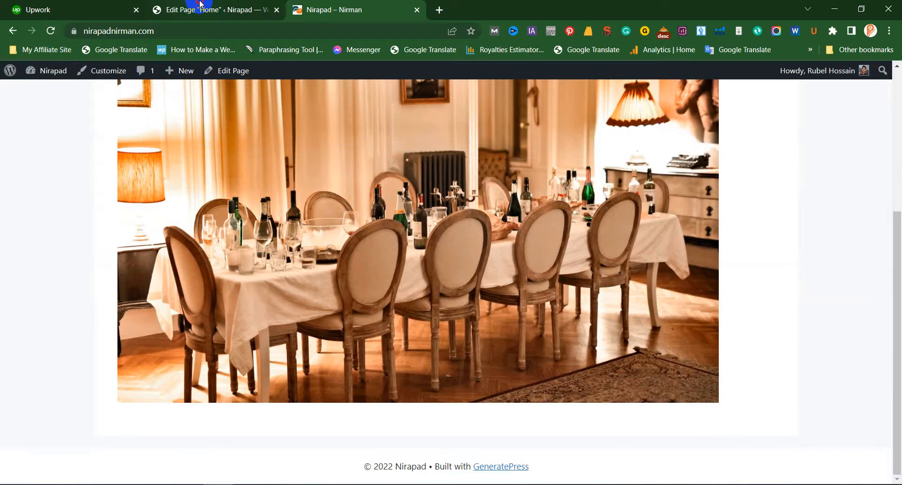
click(203, 10)
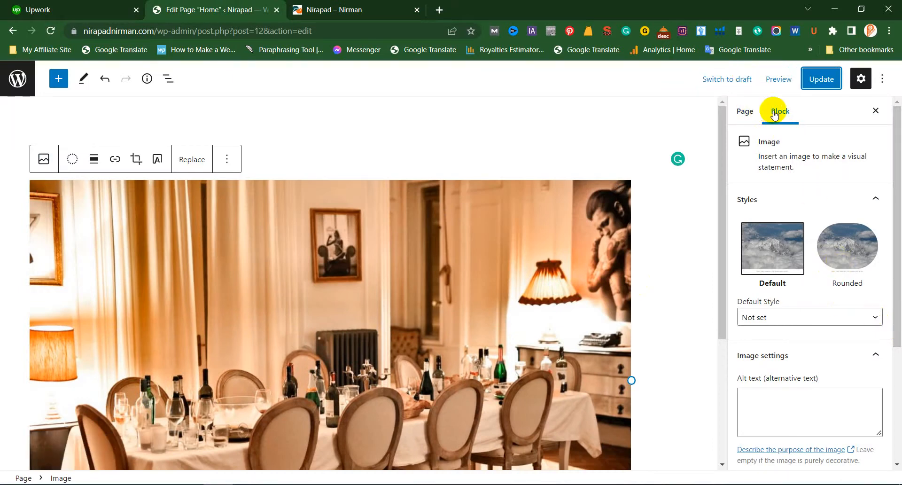
Compare the Home page's overall settings with the settings of the selected image block
click(393, 293)
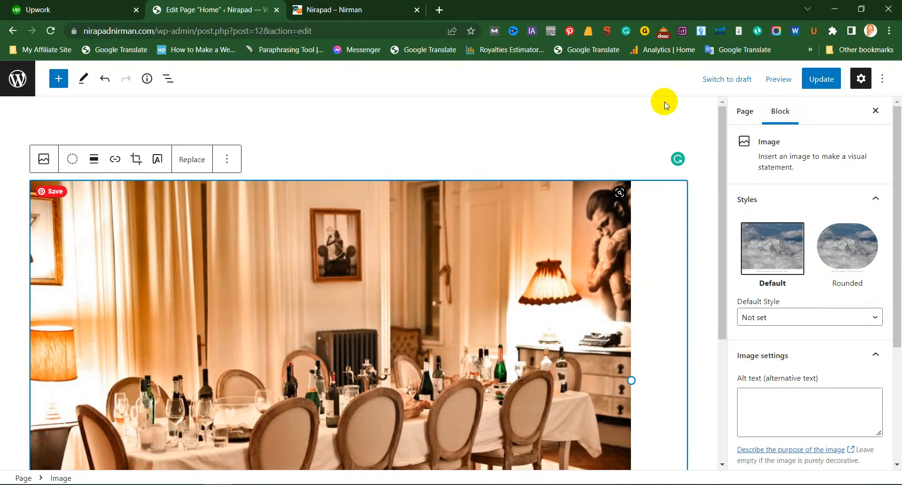
click(751, 116)
scroll(776, 345, down, 5)
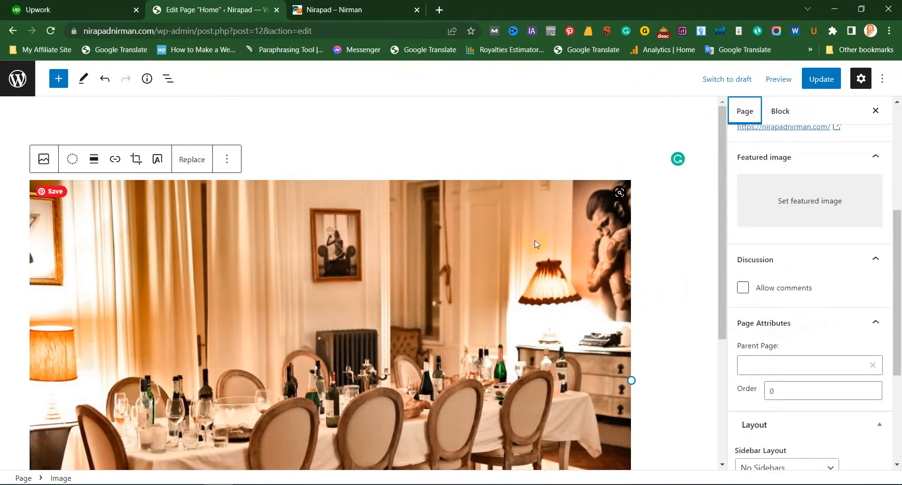
scroll(765, 258, up, 5)
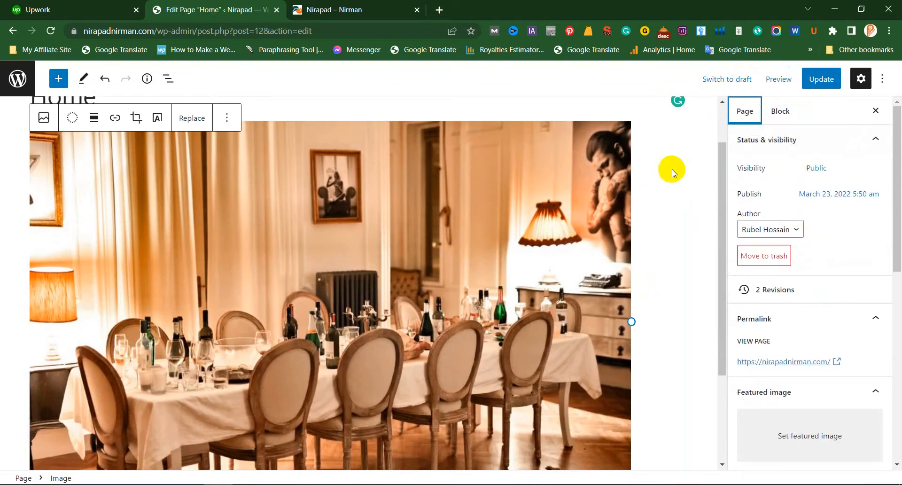
click(386, 234)
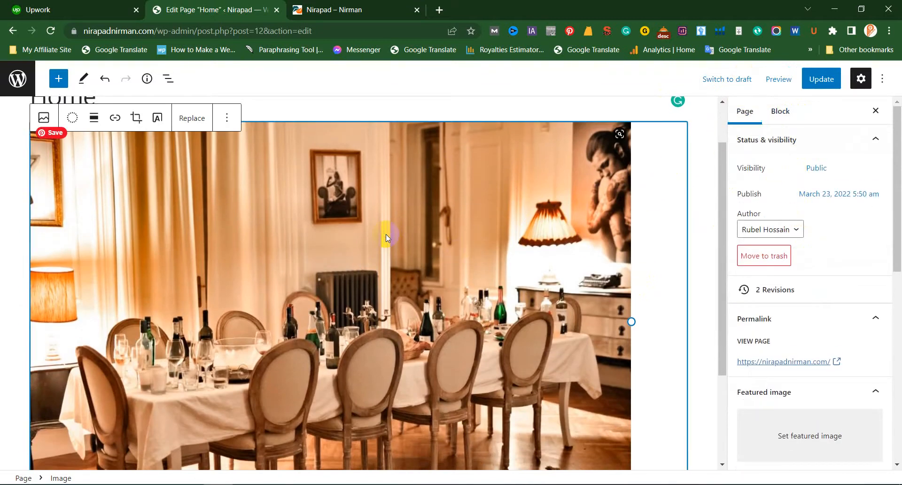
click(780, 111)
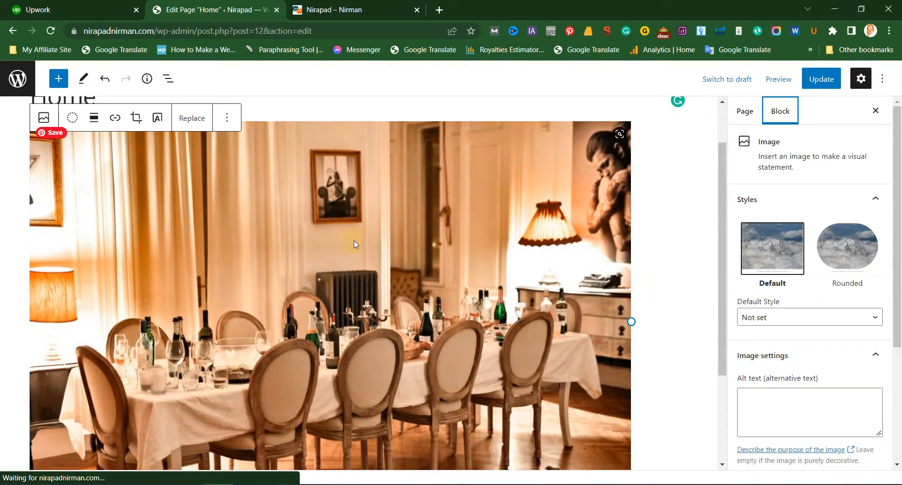
click(564, 210)
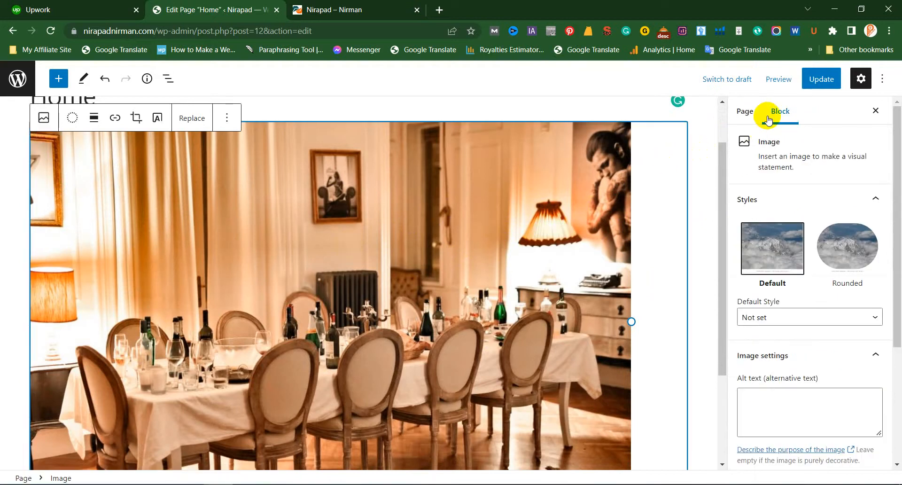
click(750, 112)
click(790, 111)
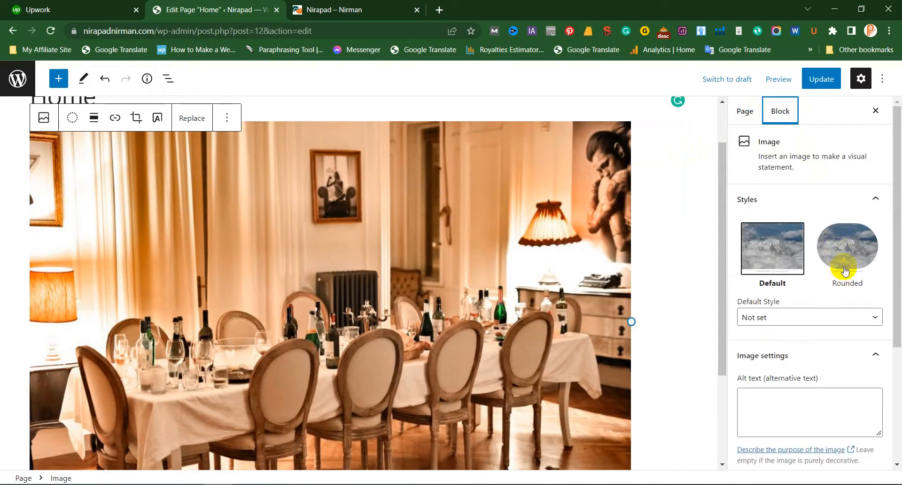
Apply the Rounded style to the dining-table image and set its Default Style to Rounded
click(855, 253)
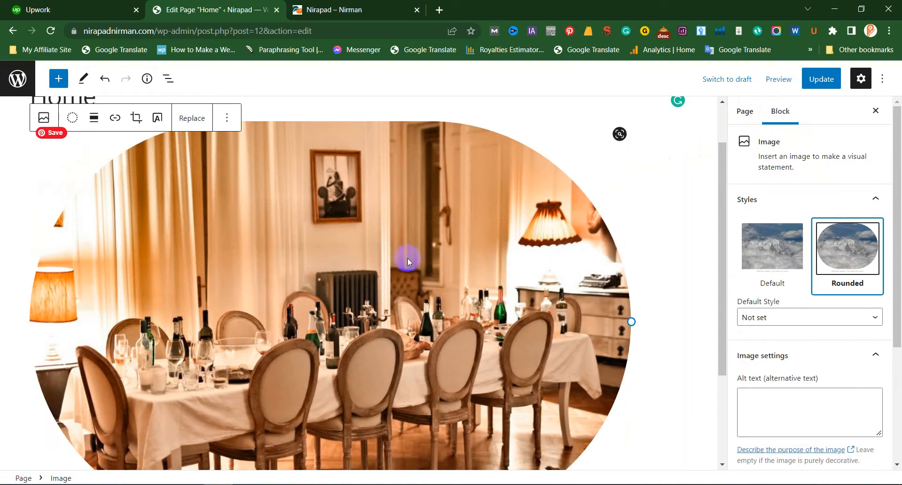
scroll(794, 273, down, 3)
click(780, 200)
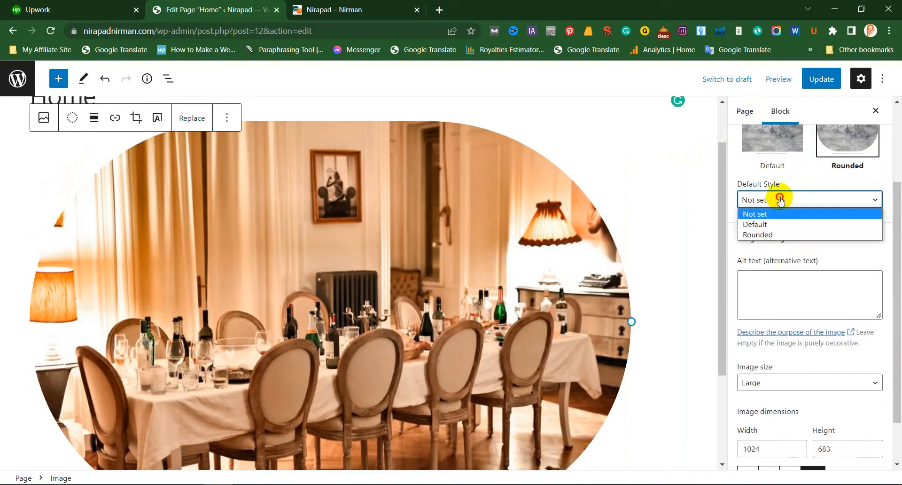
click(779, 234)
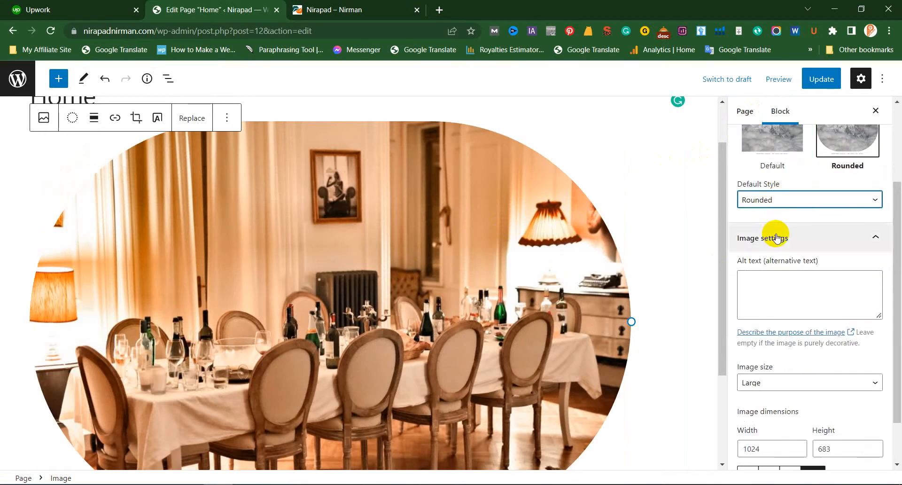
Set the image block's Default Style to Default after trying Not set
click(780, 199)
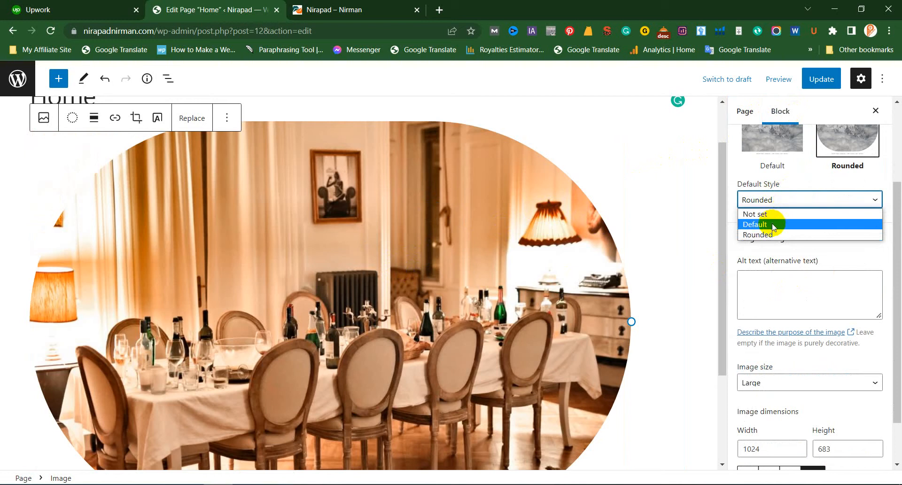
click(773, 216)
click(782, 199)
click(775, 225)
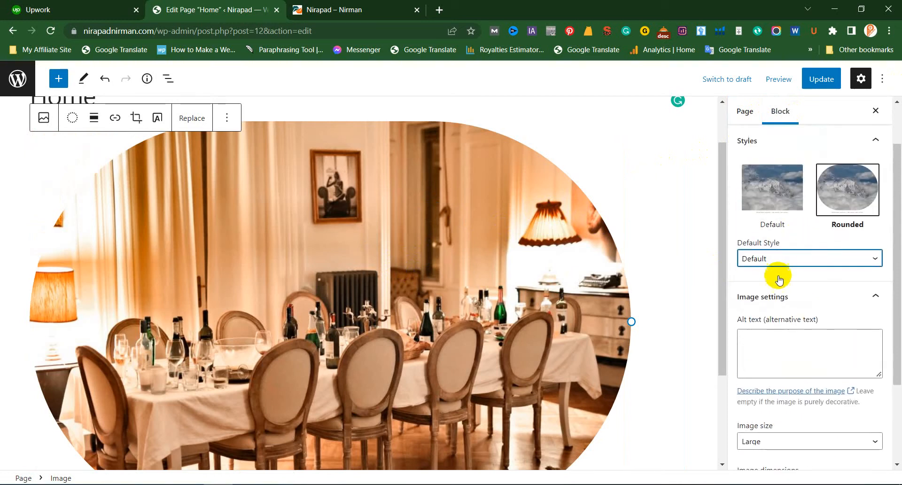
Enter the alt text "Banner images" for the dining-table image and set its image size to Full Size
click(773, 298)
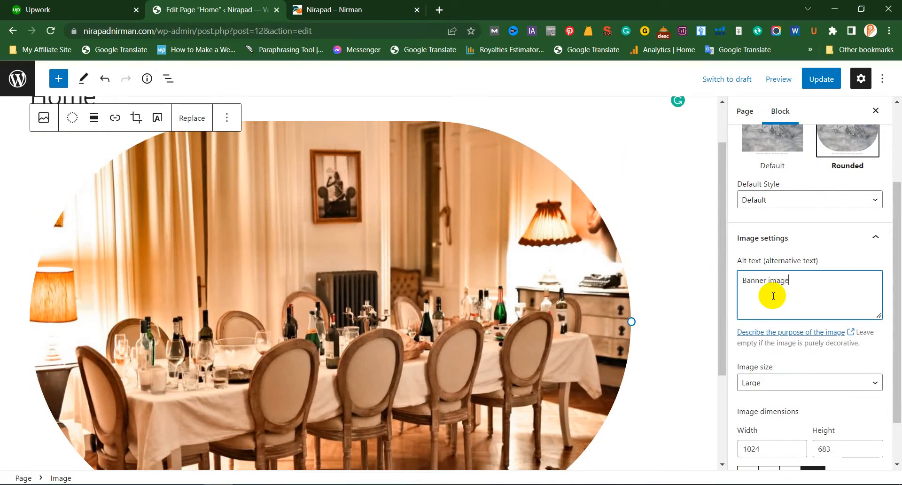
scroll(766, 316, down, 2)
click(761, 326)
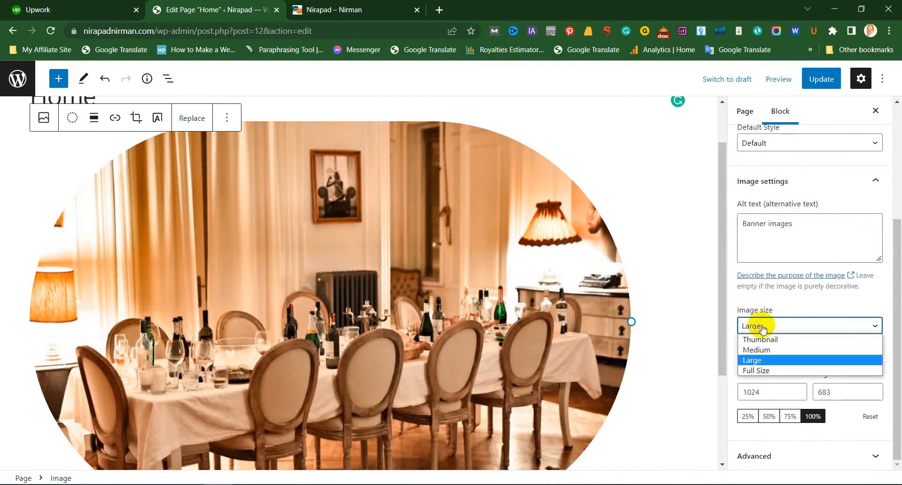
click(771, 372)
Try the Thumbnail image size, and set the image to Medium scaled to 75%
click(778, 326)
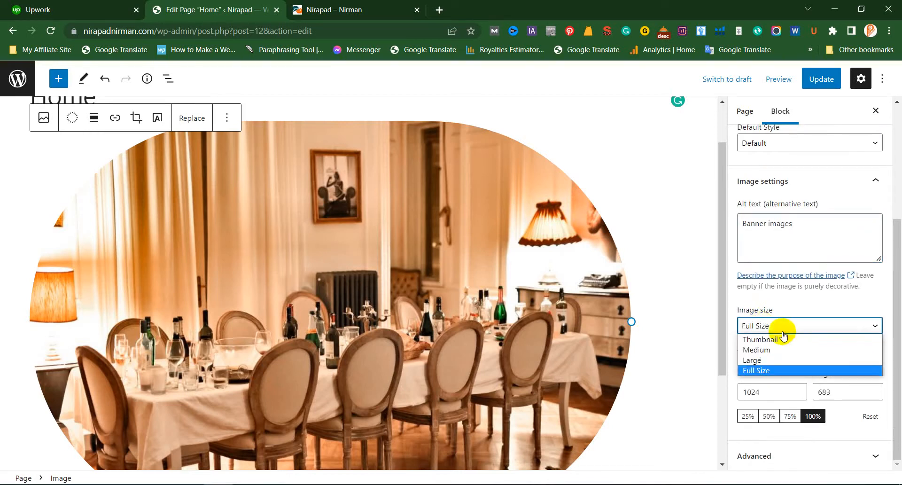
click(778, 341)
click(781, 325)
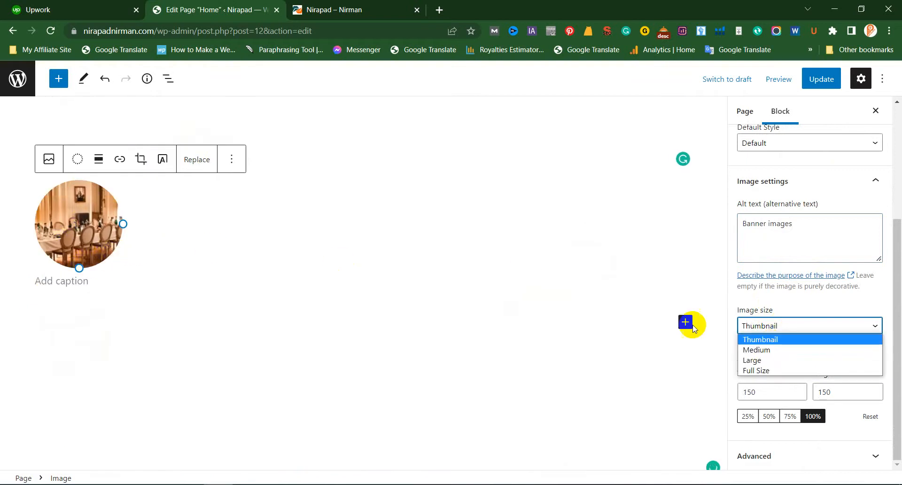
click(779, 349)
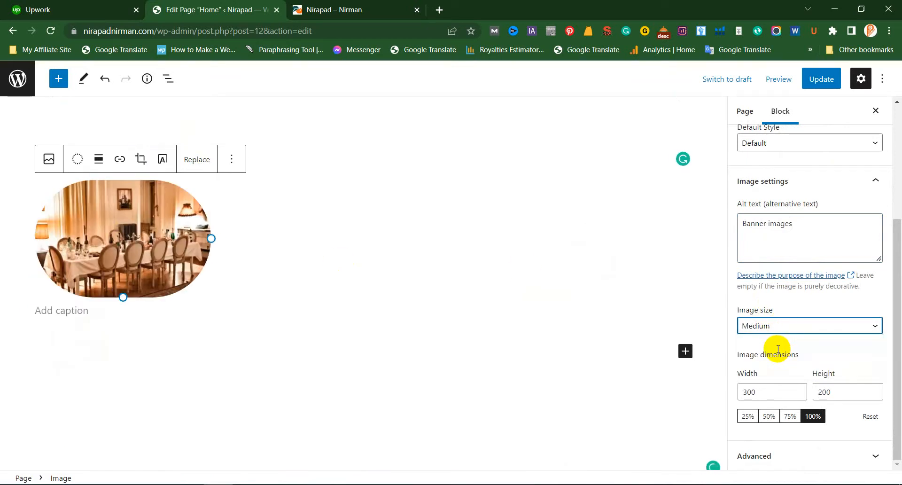
click(790, 416)
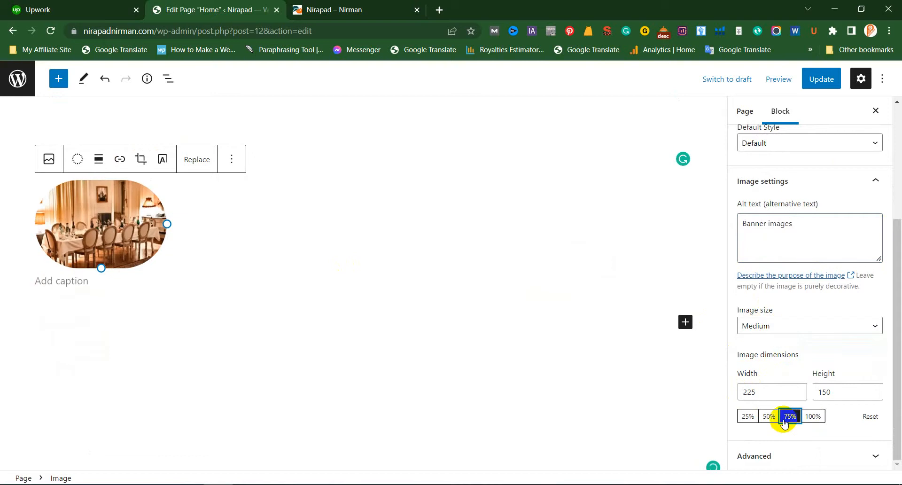
Apply the Default style to the dining-table image in place of the Rounded style
scroll(794, 195, up, 3)
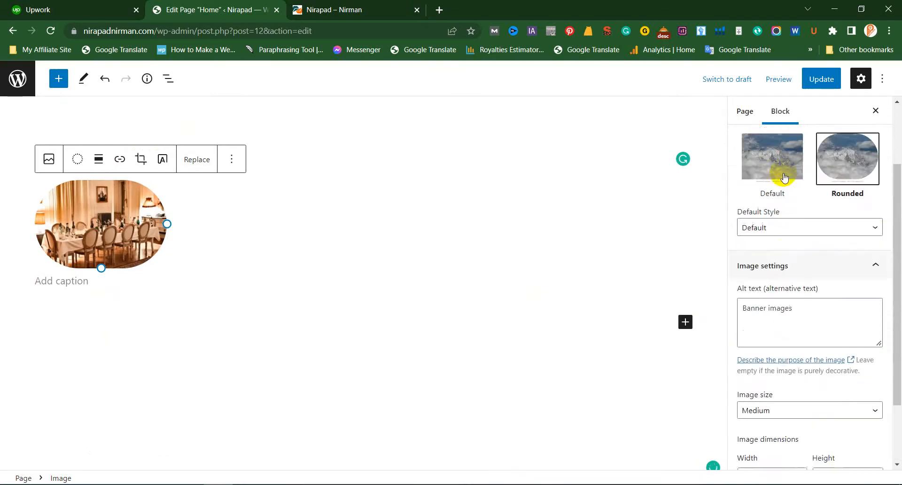
click(779, 194)
scroll(778, 277, down, 3)
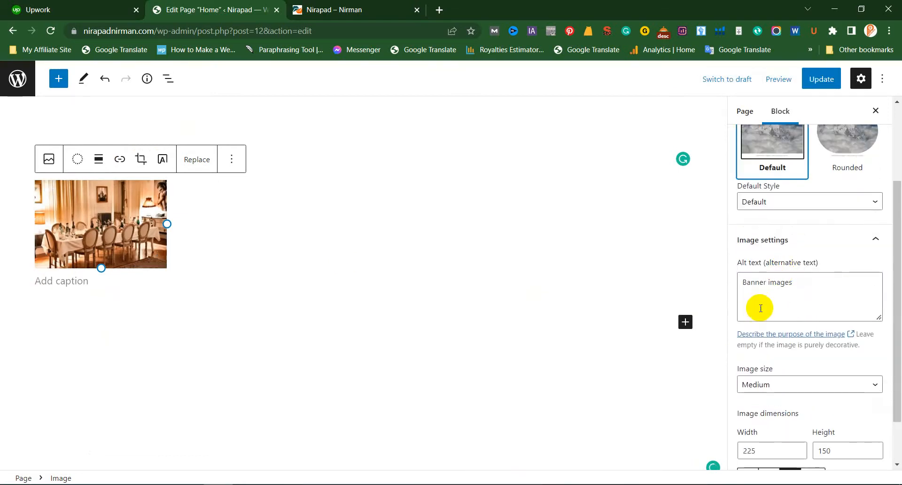
scroll(761, 309, up, 3)
scroll(762, 308, down, 4)
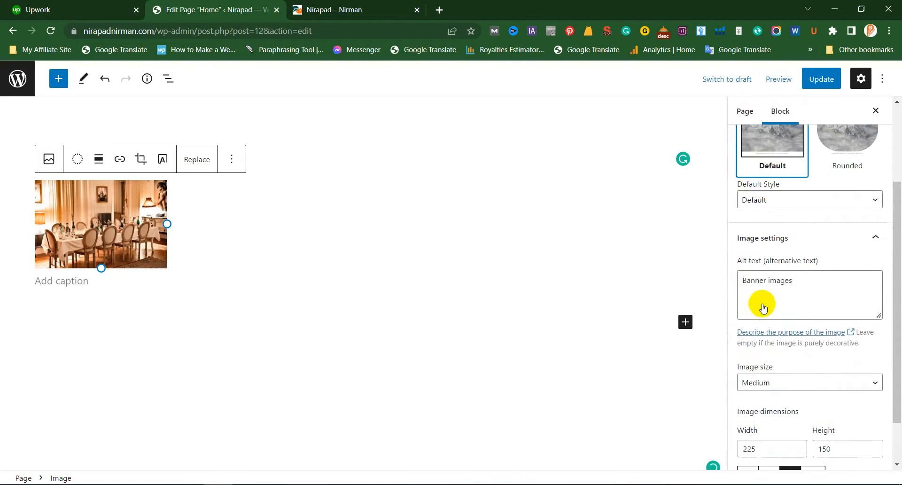
Set the image size to Full Size and scale its dimensions to 100%
click(768, 333)
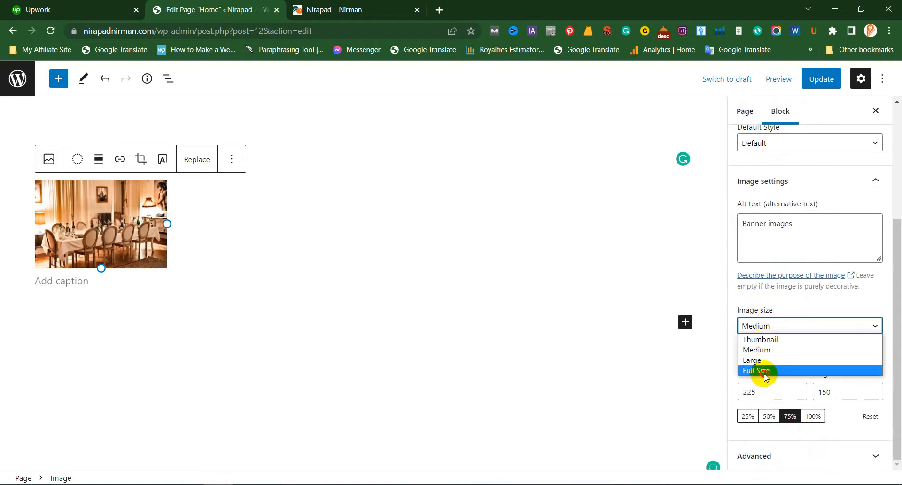
click(766, 371)
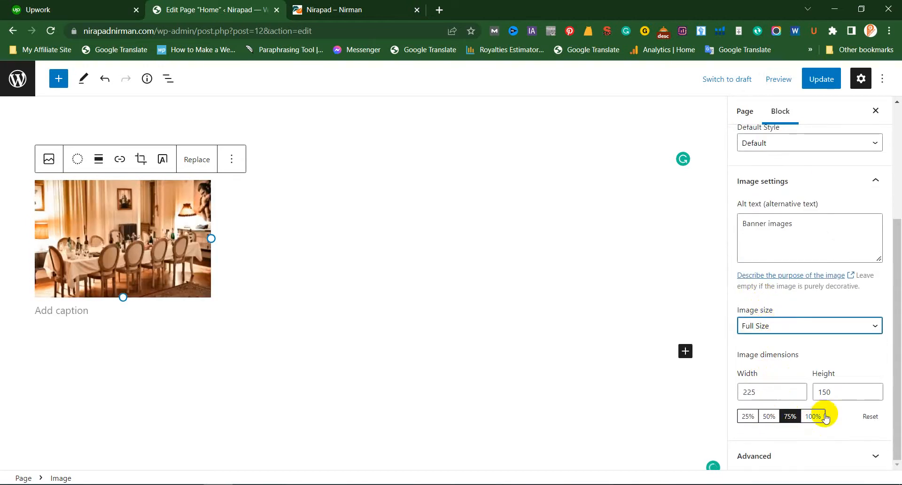
click(812, 418)
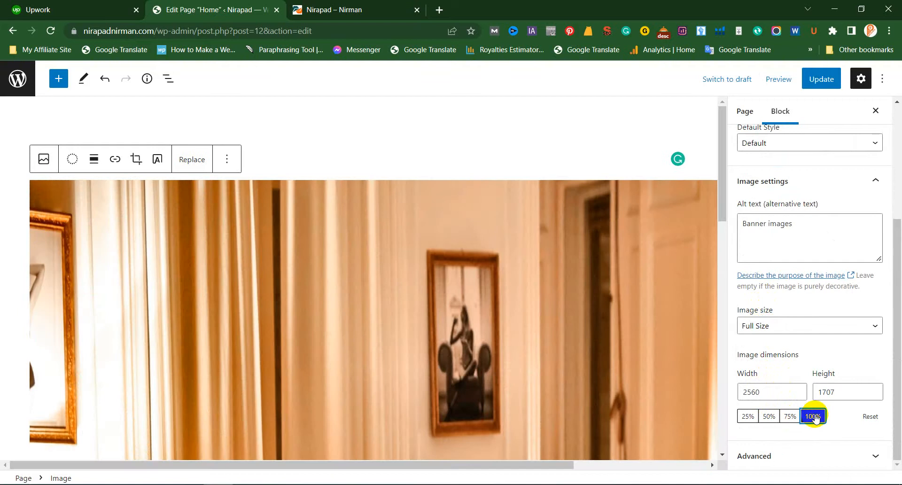
scroll(594, 243, down, 7)
scroll(644, 306, down, 2)
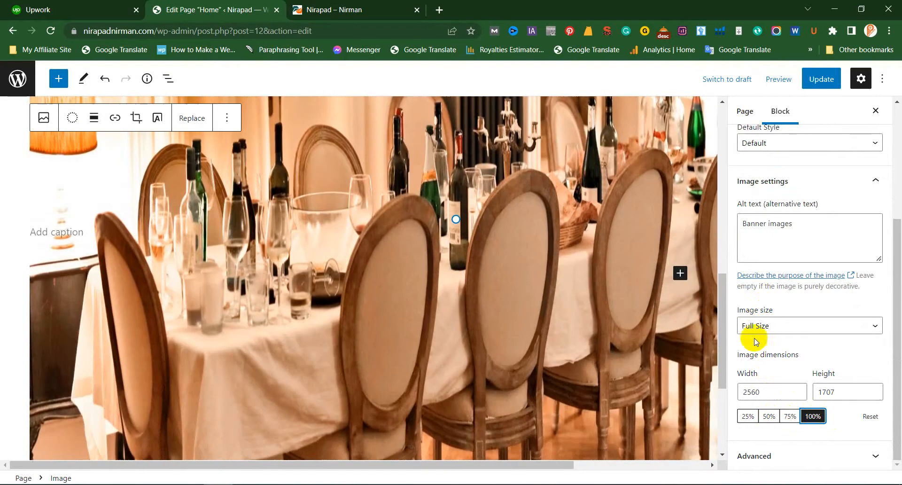
Set the dining-table image's width to 1200 and its height to 600
drag(764, 393, 753, 396)
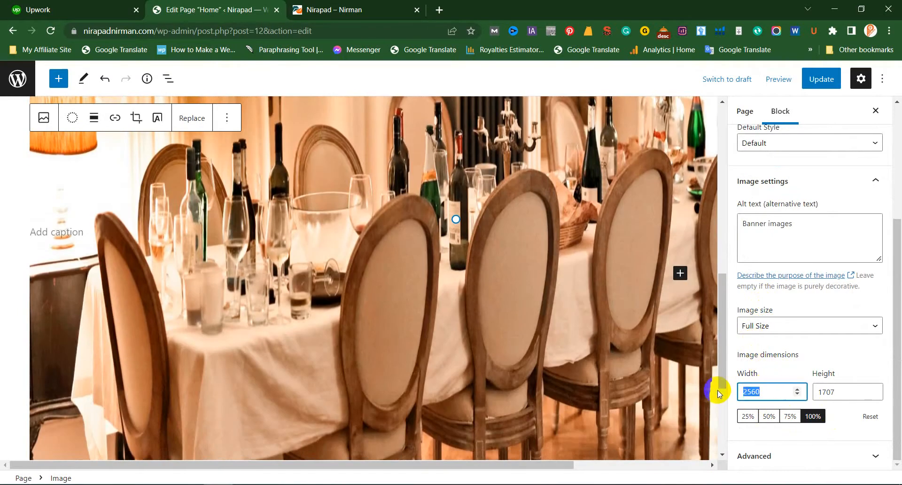
text(1200)
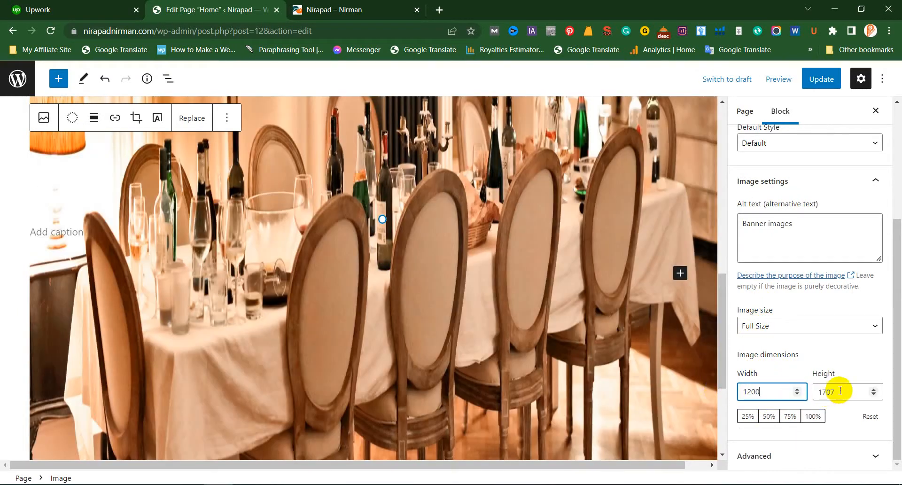
drag(838, 391, 816, 391)
text(600)
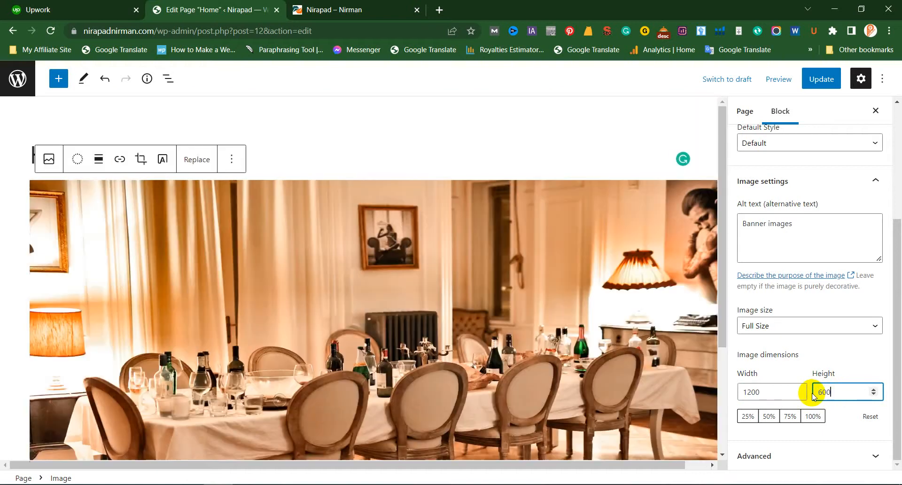
scroll(538, 294, down, 1)
scroll(493, 289, up, 3)
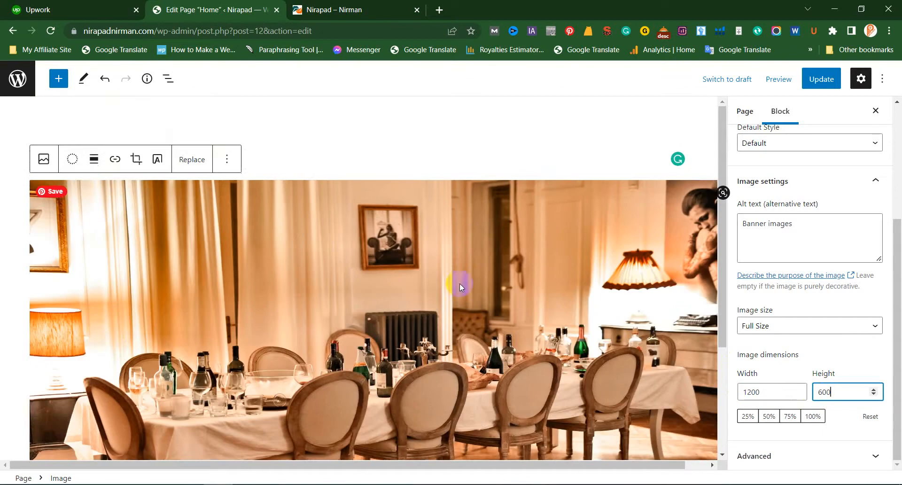
scroll(447, 292, down, 4)
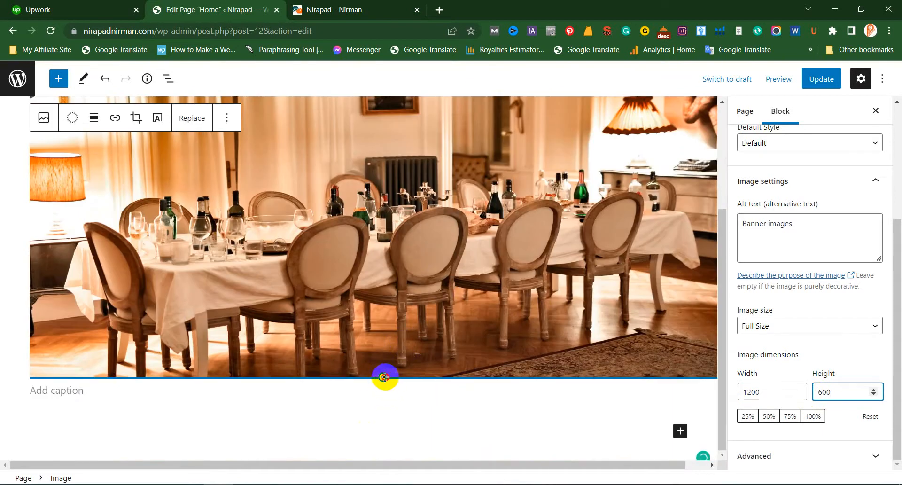
Shrink the image by its lower edge to about 1158 by 579, and update the Home page
drag(385, 377, 407, 366)
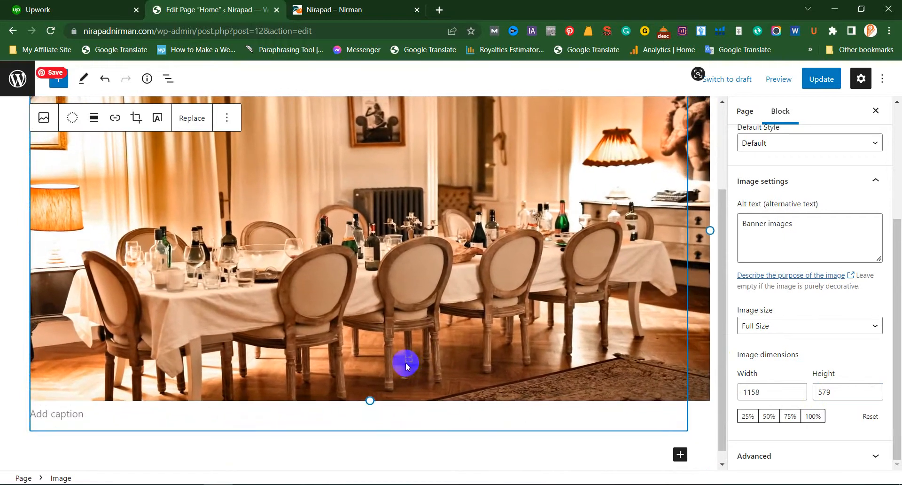
click(699, 422)
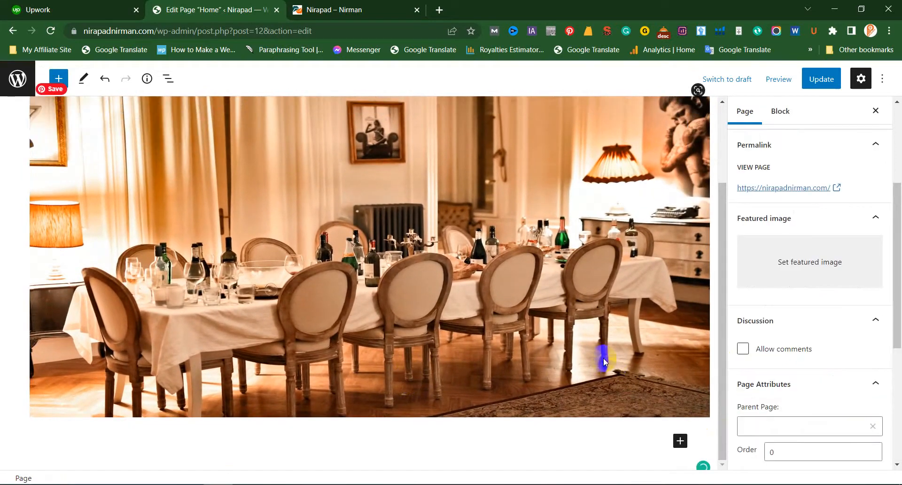
click(822, 79)
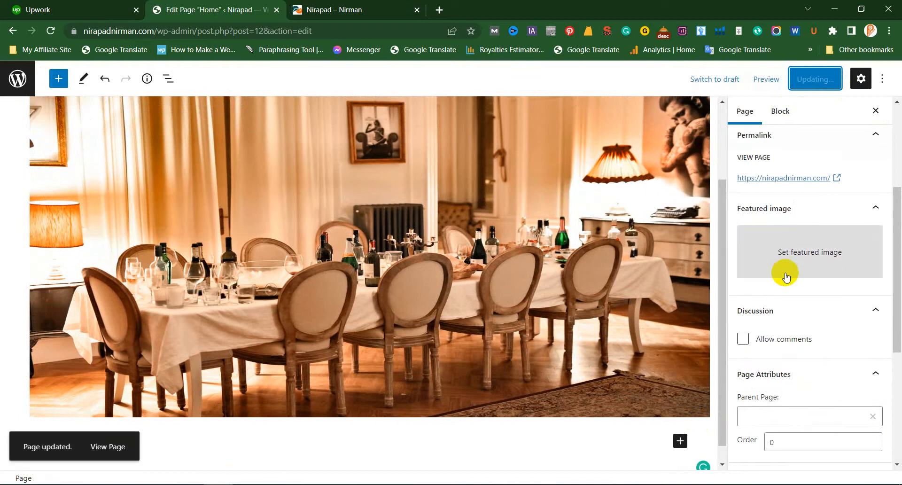
Examine the Home page's layout settings and the available Sidebar Layout options
scroll(785, 276, down, 4)
scroll(786, 277, down, 1)
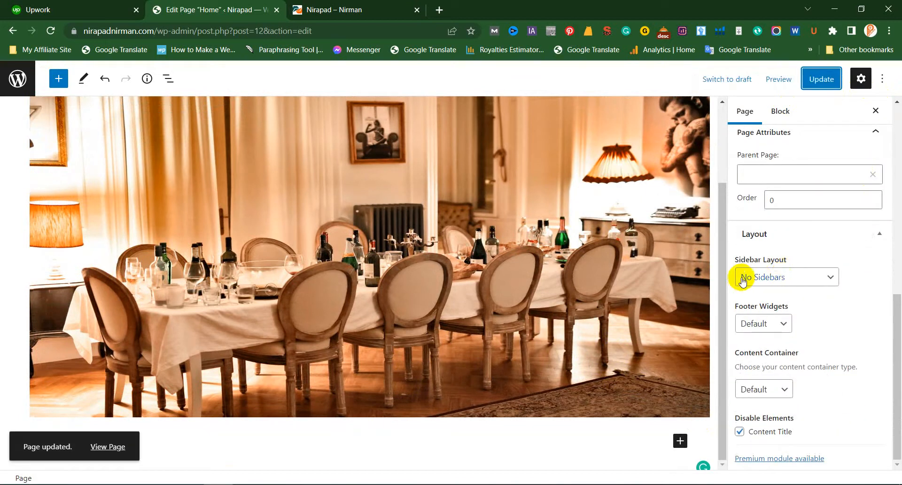
click(788, 276)
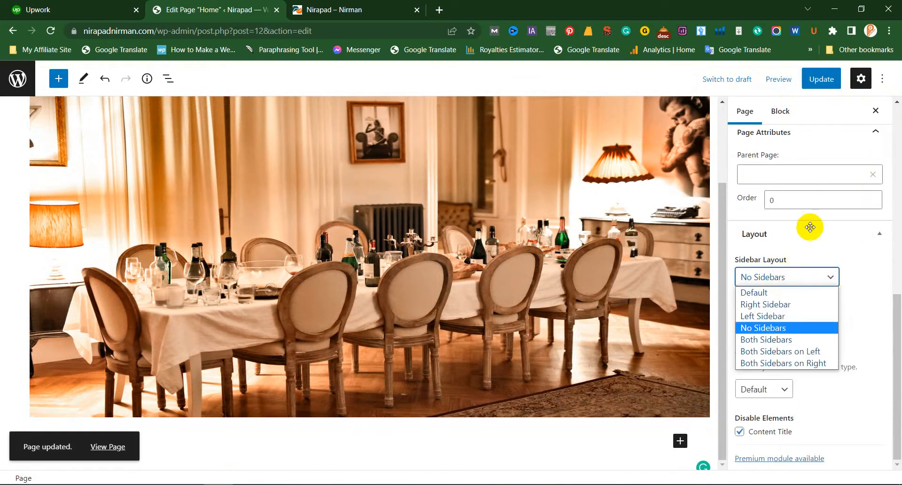
Check the resized dining-table image on the live homepage, and return to the Home page editor
click(338, 10)
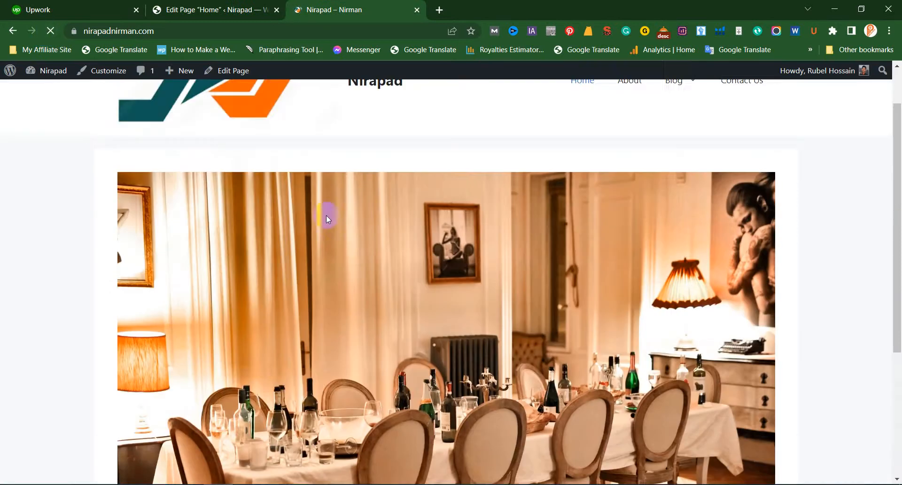
scroll(334, 216, down, 5)
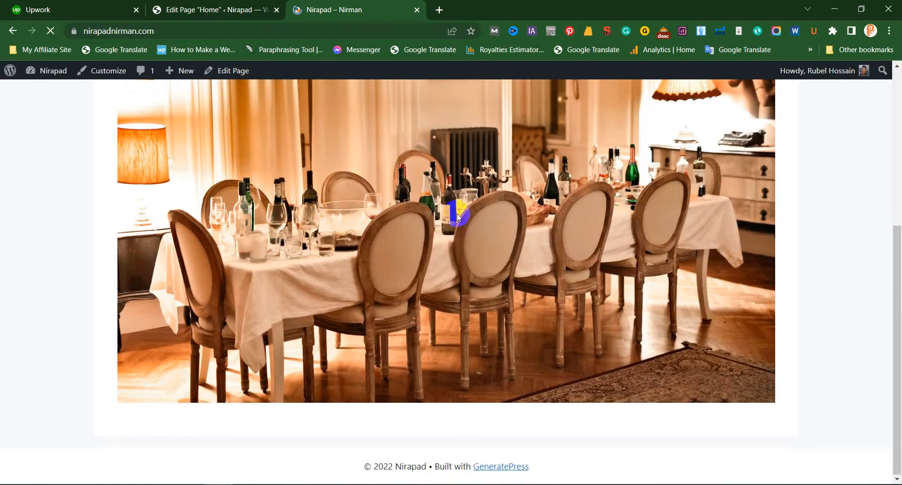
scroll(570, 248, up, 5)
scroll(569, 248, down, 5)
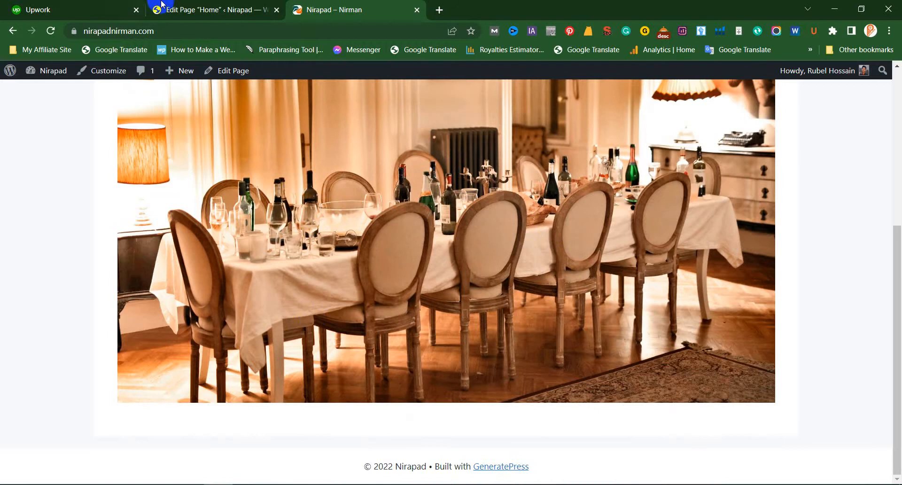
click(161, 7)
scroll(710, 240, up, 3)
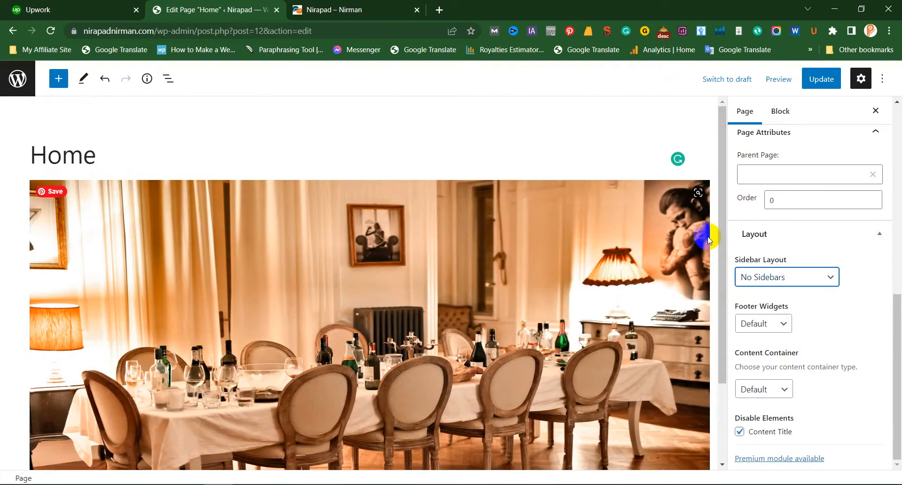
Add a Heading block directly below the dining-table image and place the text cursor in it
scroll(263, 288, down, 2)
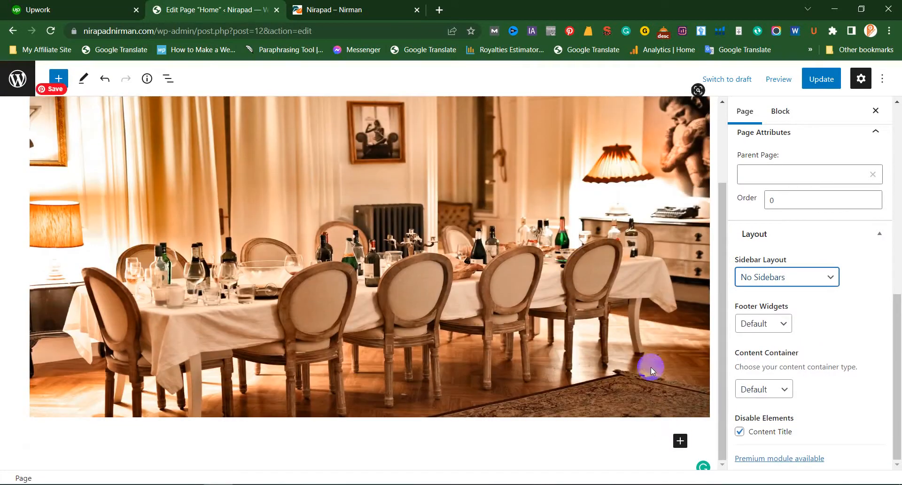
click(680, 447)
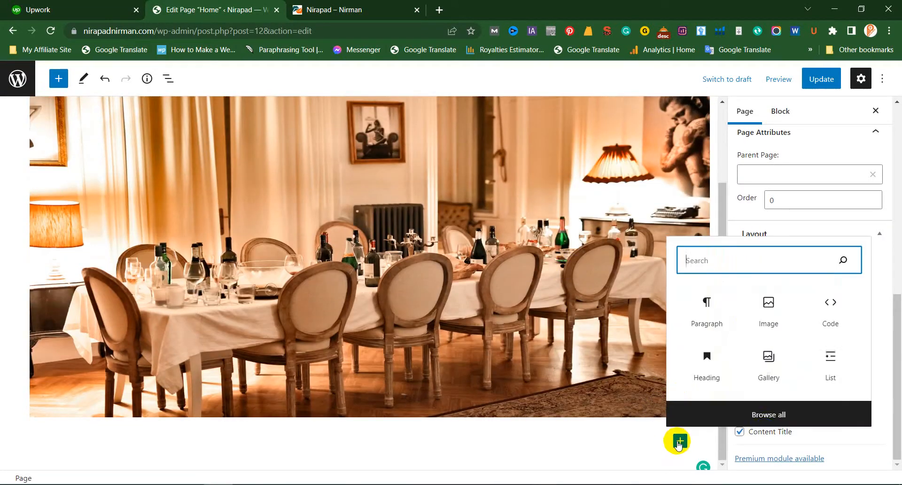
click(779, 411)
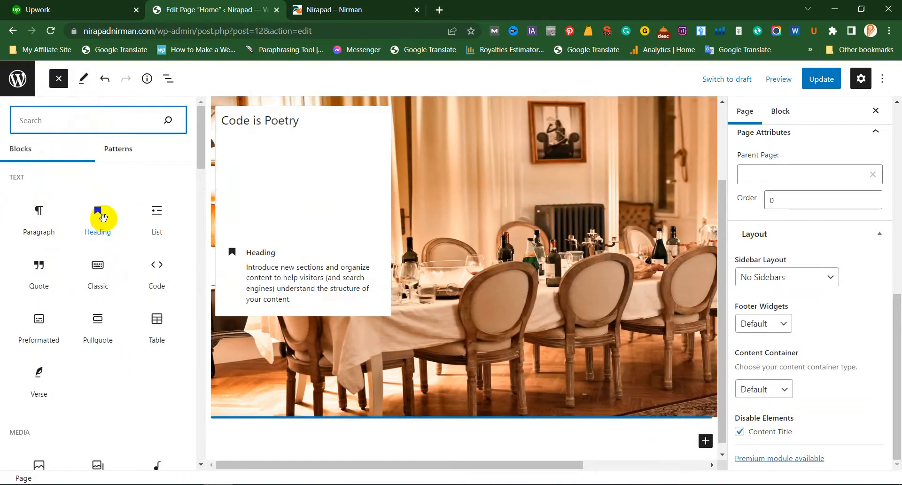
drag(97, 216, 371, 417)
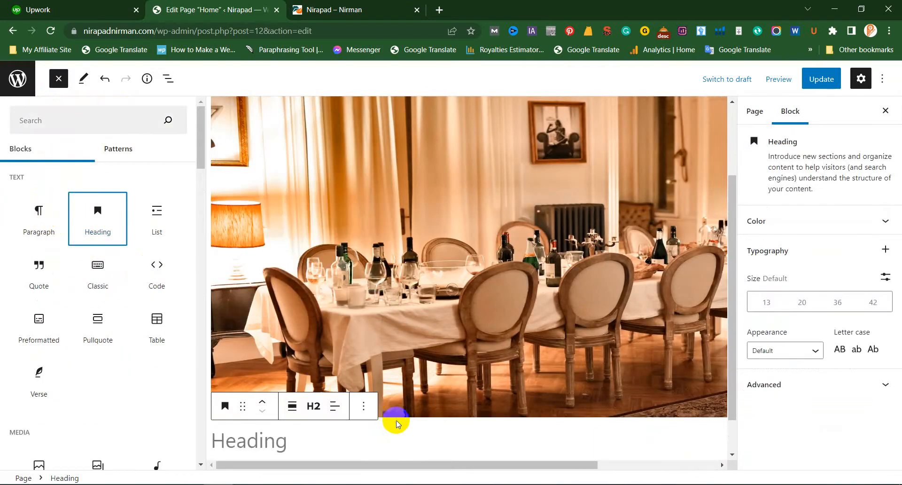
scroll(333, 414, down, 1)
click(294, 403)
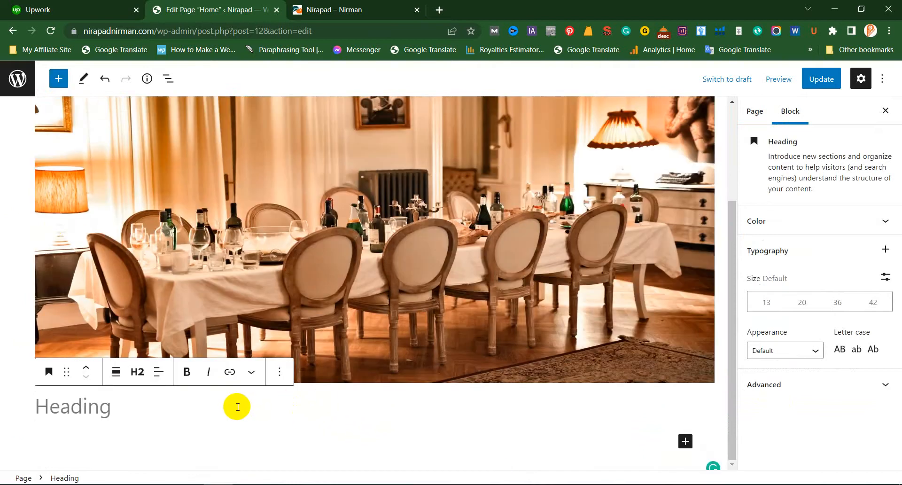
Switch to the open Upwork page and copy the greeting text "Good Afternoon," above the job search
click(26, 5)
scroll(230, 195, up, 2)
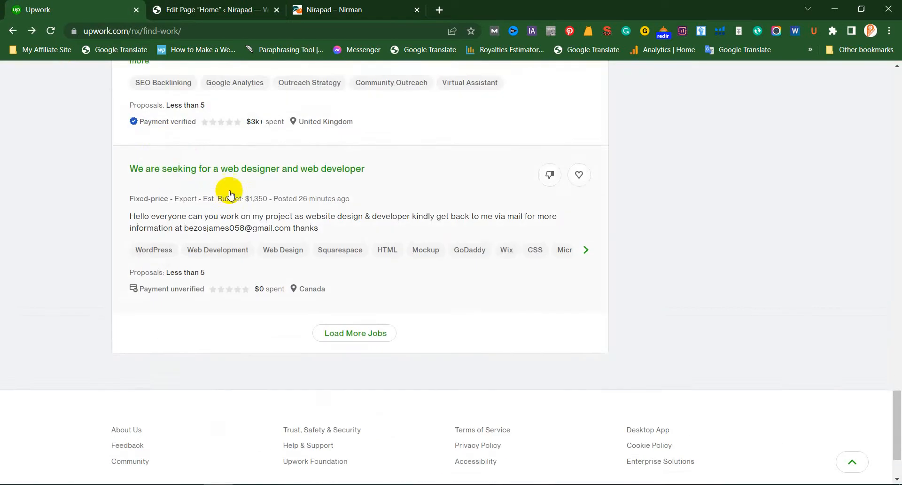
scroll(244, 197, up, 20)
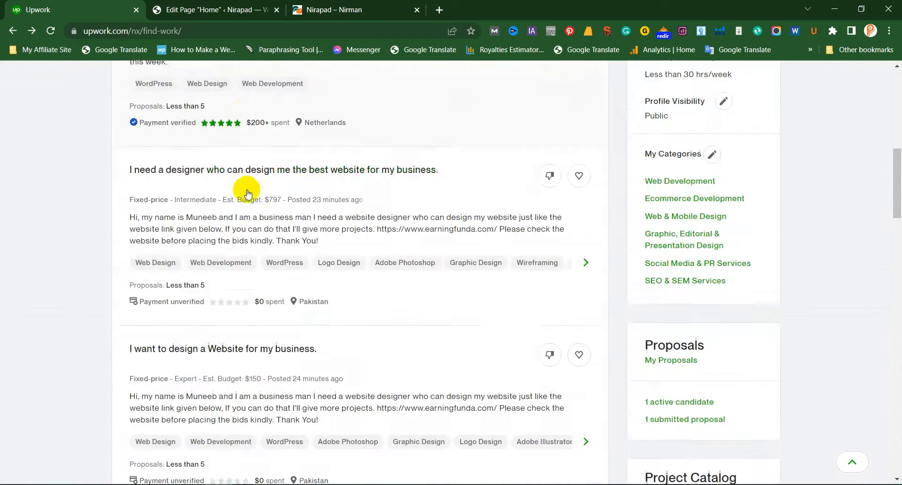
scroll(240, 192, up, 4)
triple_click(208, 177)
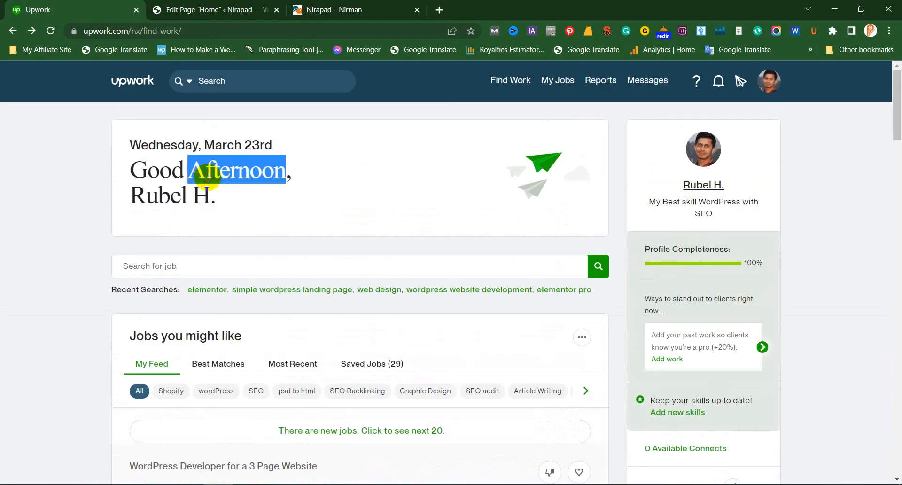
right_click(208, 177)
click(125, 177)
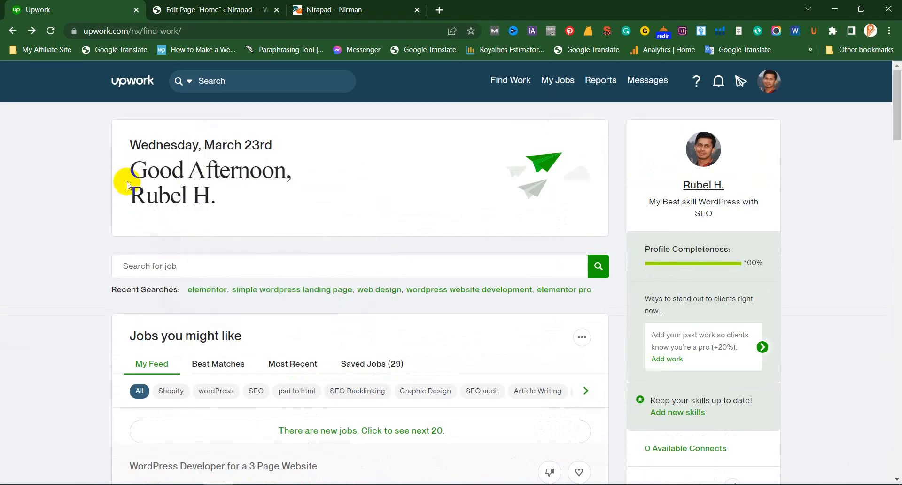
double_click(197, 175)
triple_click(197, 175)
right_click(198, 175)
click(221, 185)
Return to the Home page editor, paste the greeting into the empty heading, and trim it to "Good Afternoon"
click(218, 10)
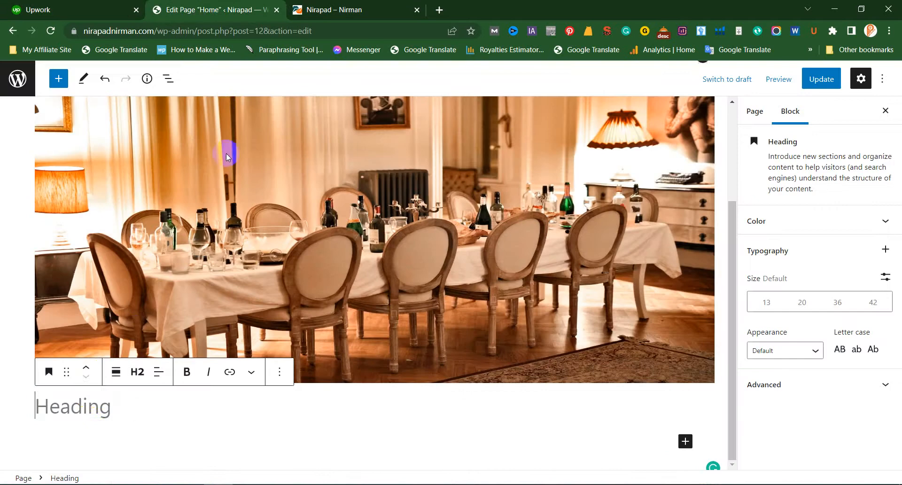
click(89, 408)
key(ctrl+v)
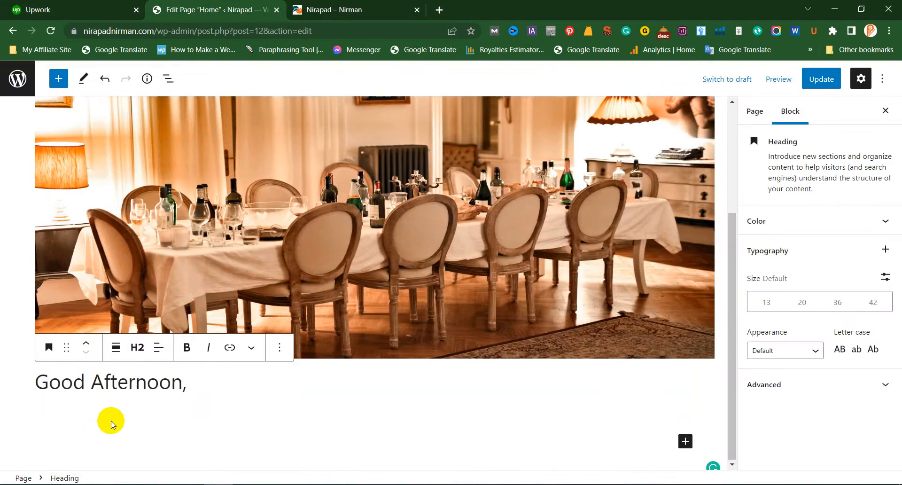
key(BackSpace)
key(BackSpace)
Format the Good Afternoon heading as bold, level H1, with centred text
triple_click(137, 410)
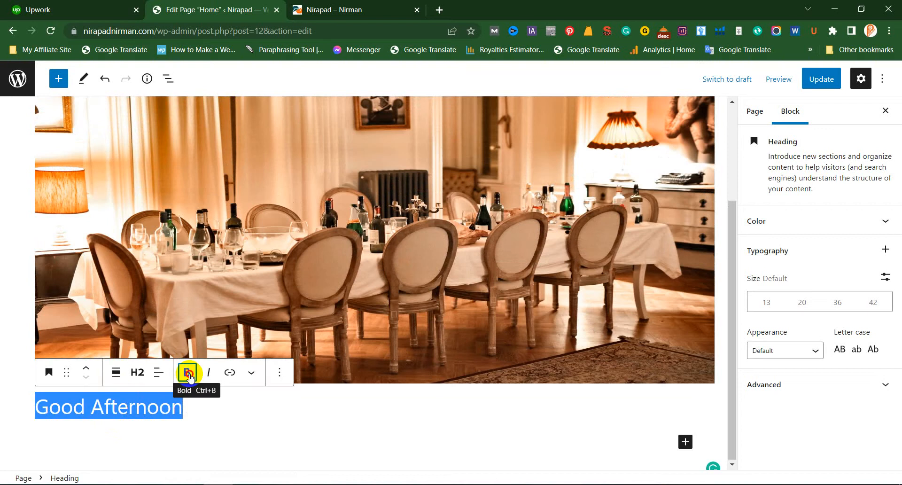
click(187, 372)
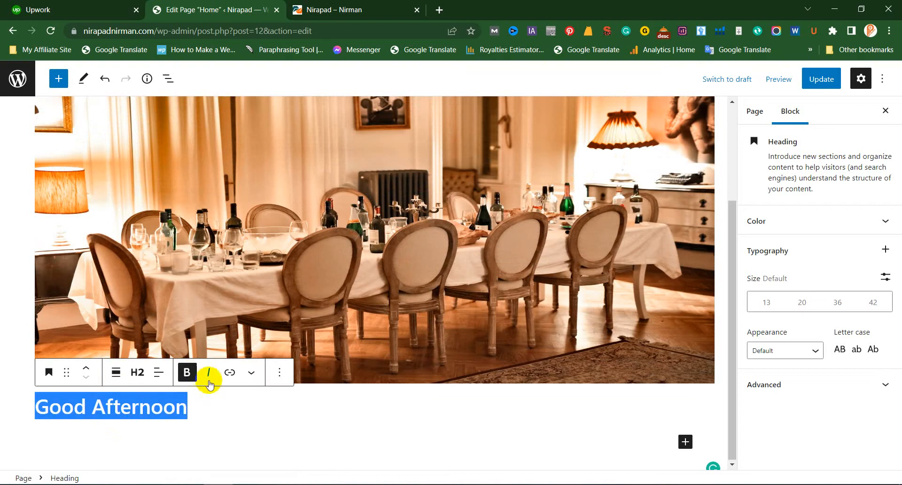
click(137, 372)
click(140, 230)
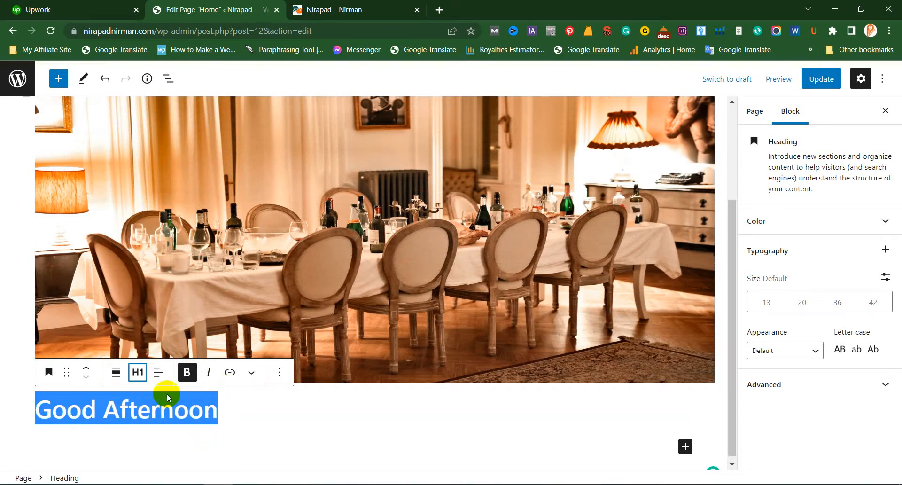
click(159, 372)
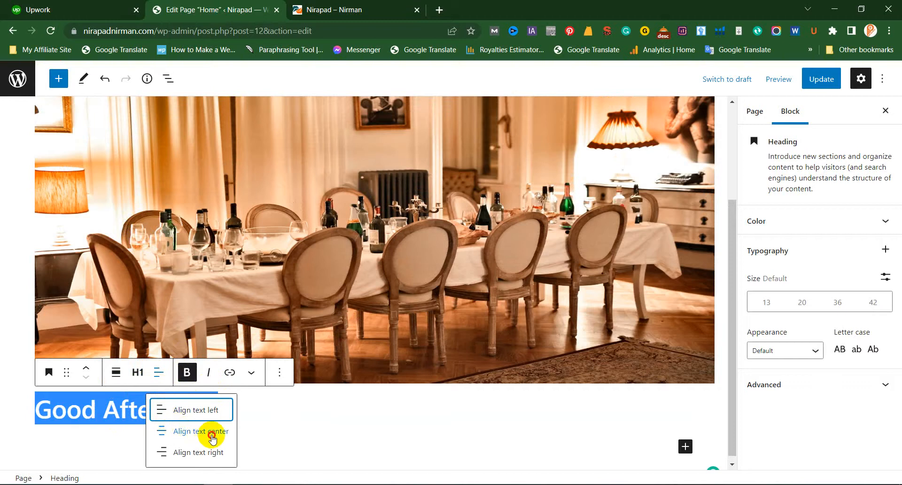
click(211, 435)
Add an empty paragraph below the Good Afternoon heading and select the heading text again
click(476, 422)
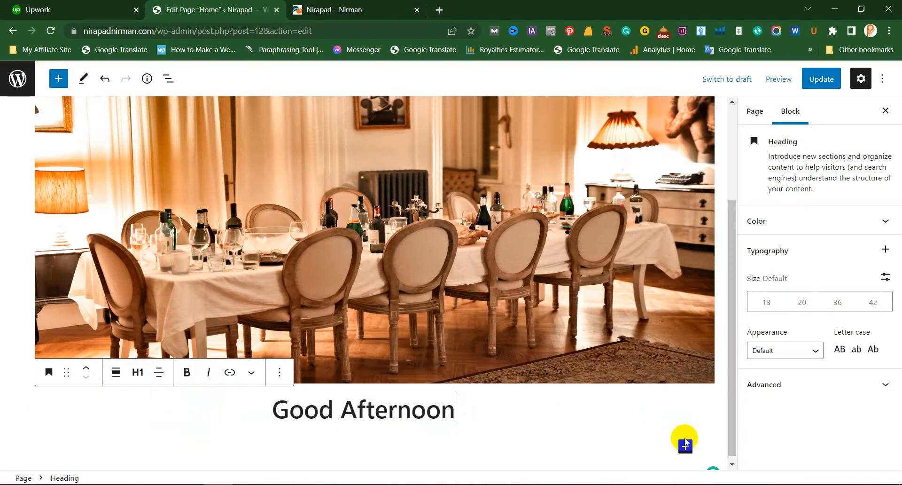
key(Return)
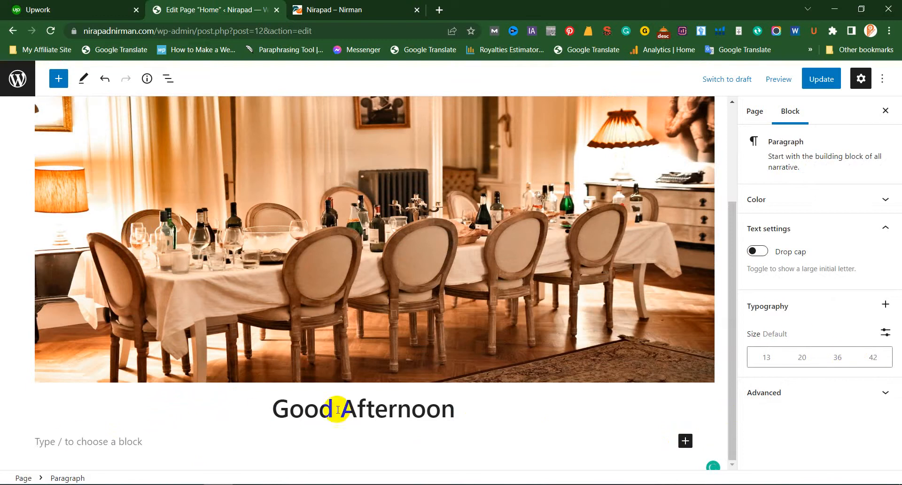
triple_click(365, 400)
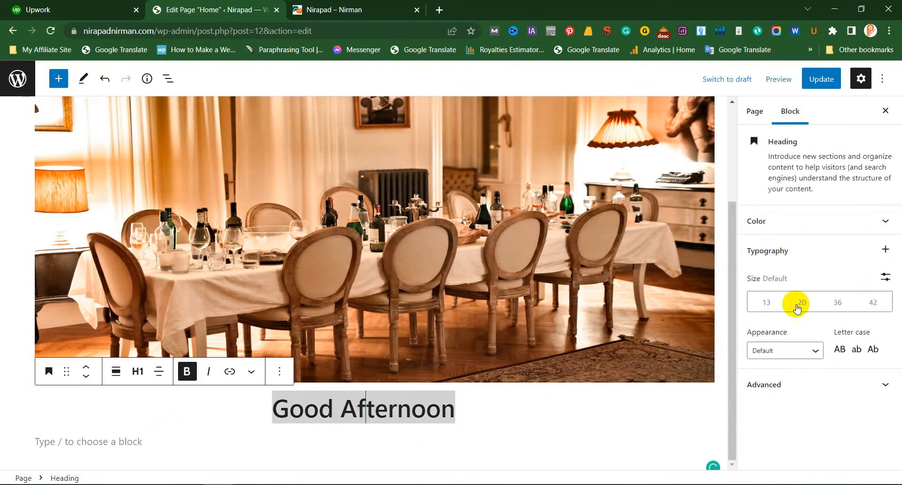
Try the Extra Bold appearance on the heading, and reset all of its typography settings
click(808, 348)
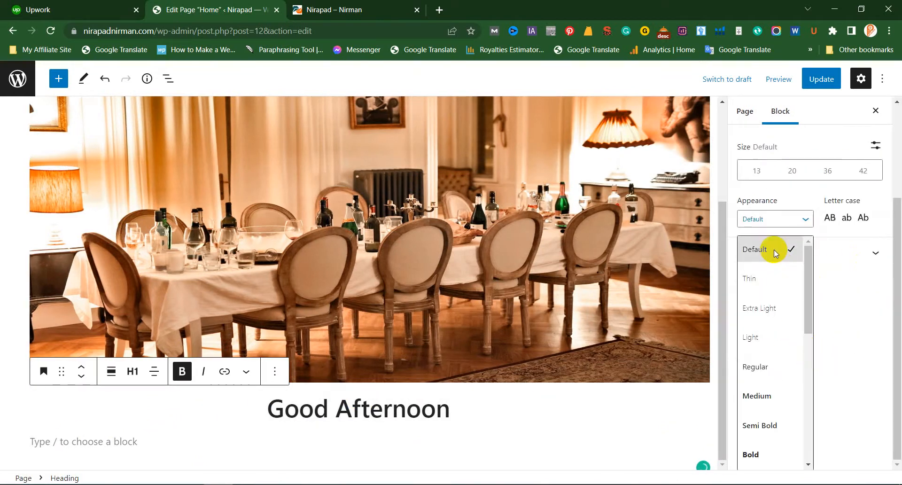
scroll(765, 303, down, 2)
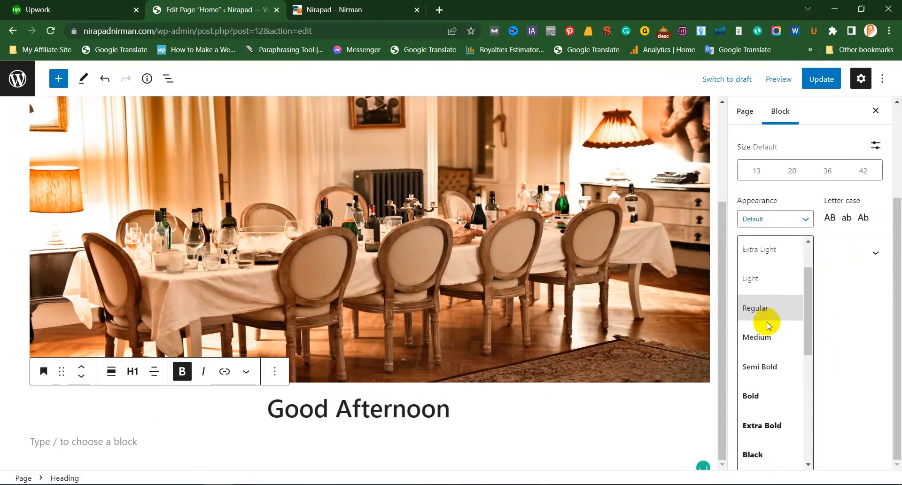
click(781, 430)
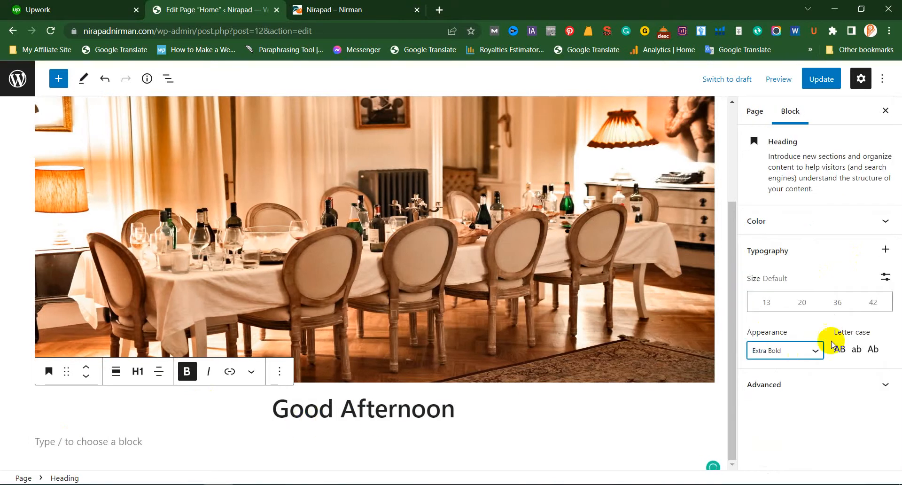
click(808, 244)
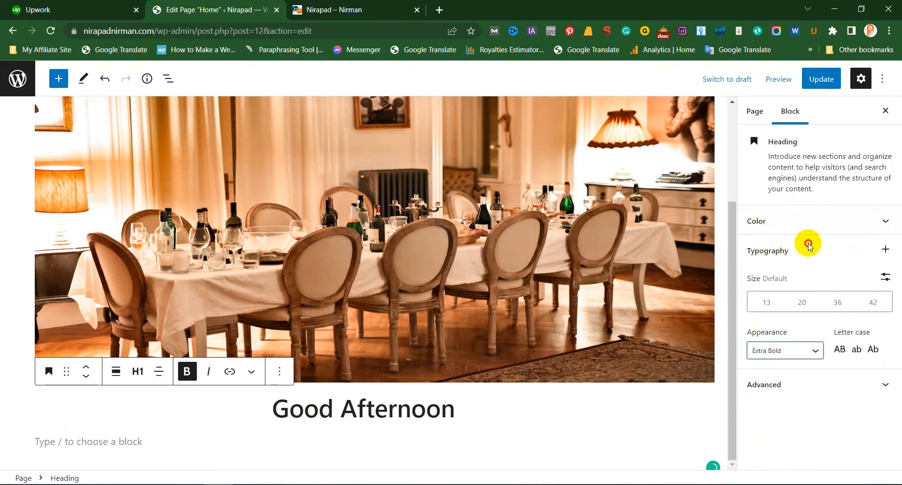
click(888, 250)
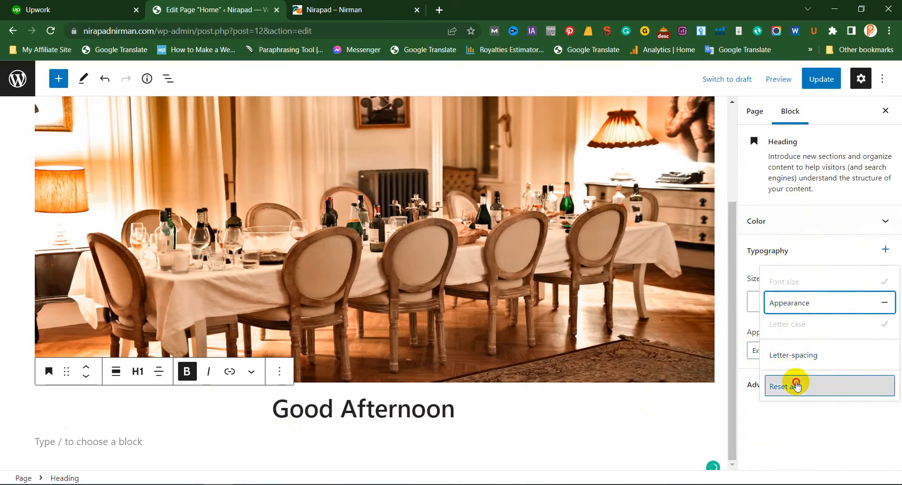
click(796, 384)
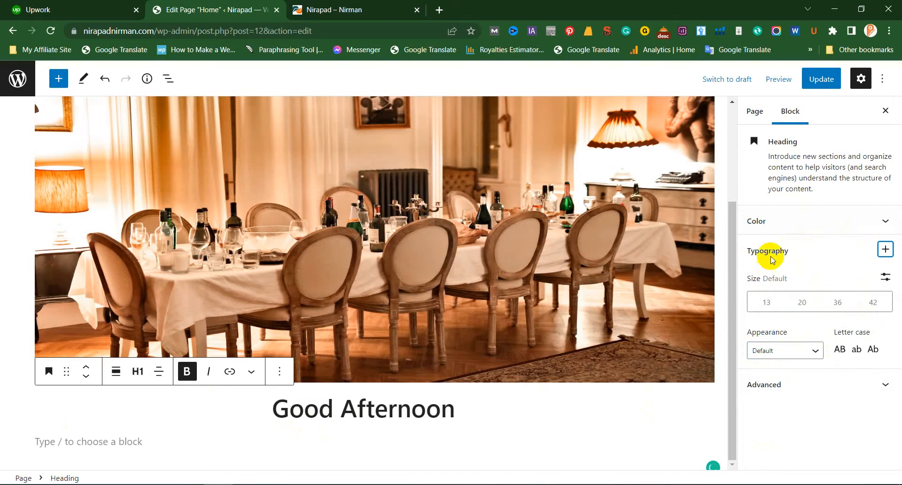
click(784, 252)
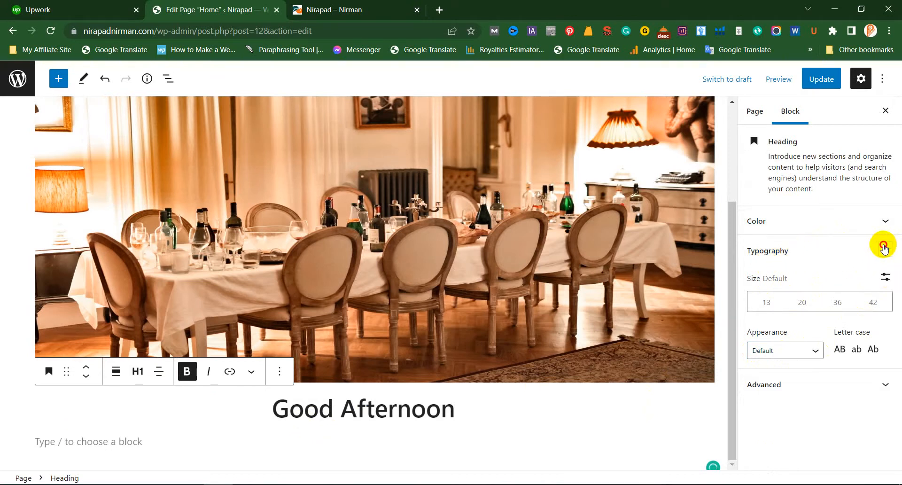
Enable letter-spacing for the heading, set its appearance to Extra Bold and its letter-spacing to 2 px
click(883, 248)
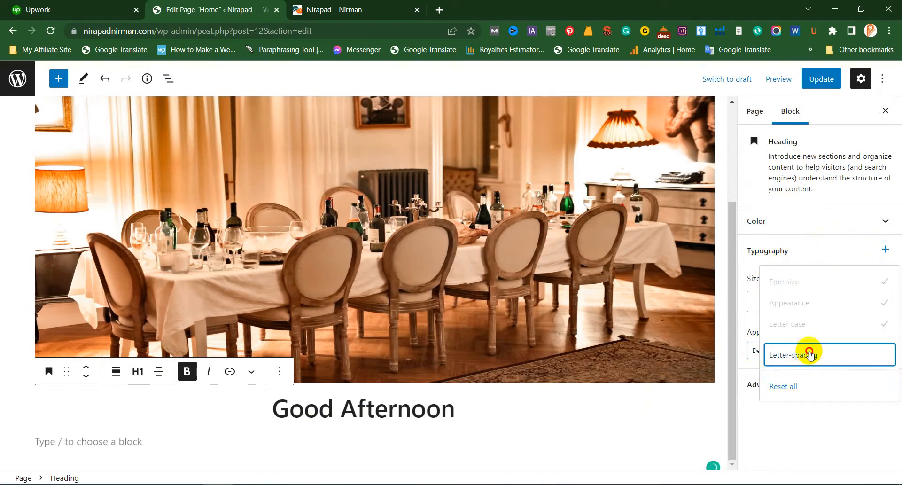
click(810, 354)
click(798, 350)
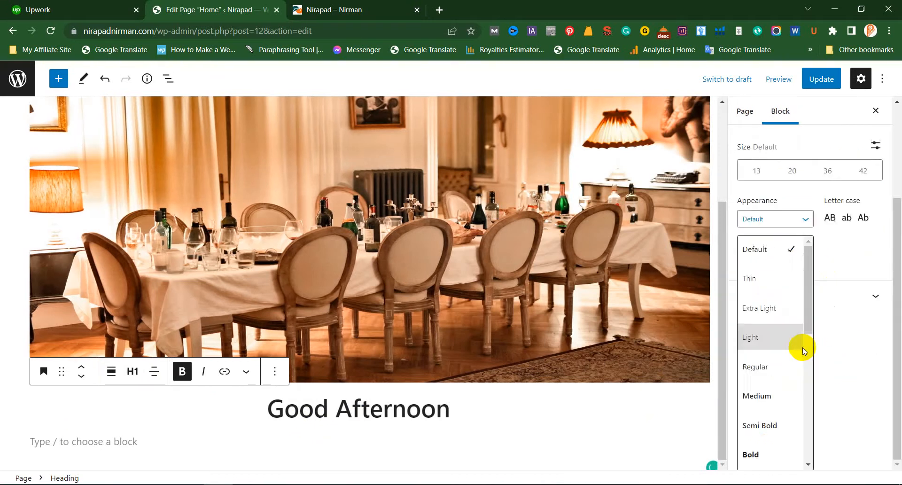
scroll(795, 376, down, 3)
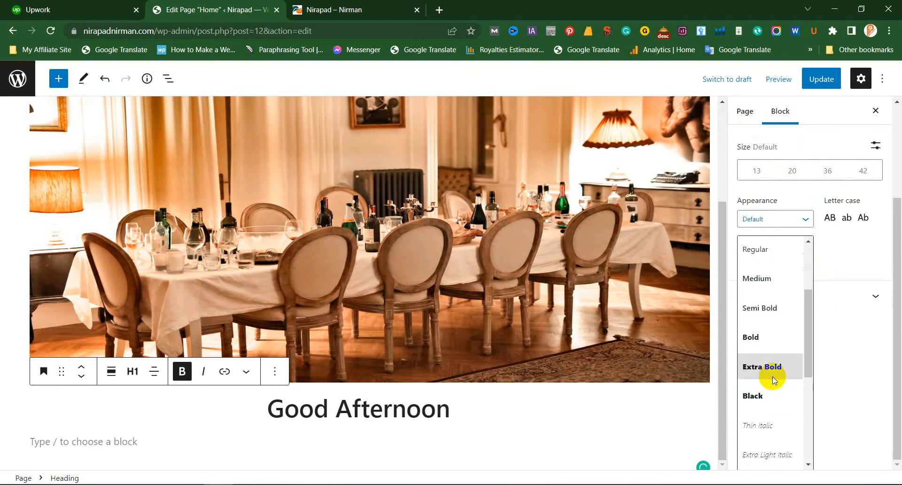
click(775, 379)
click(788, 392)
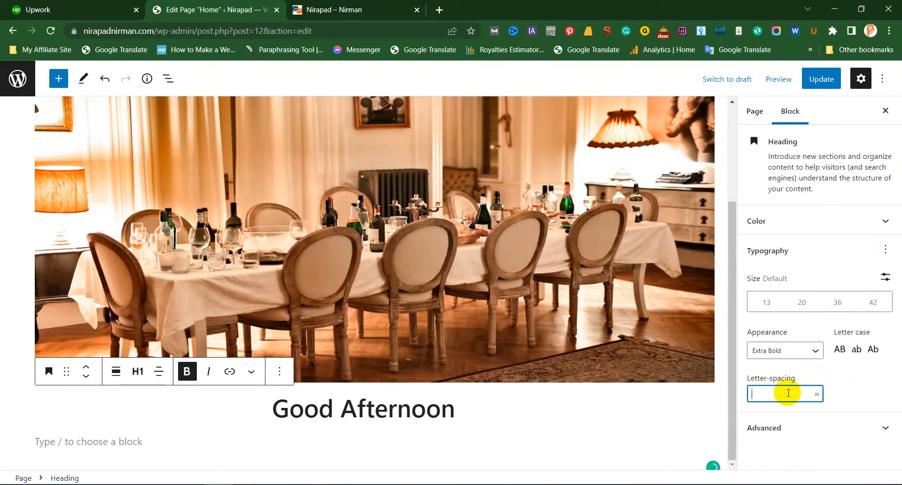
text(1)
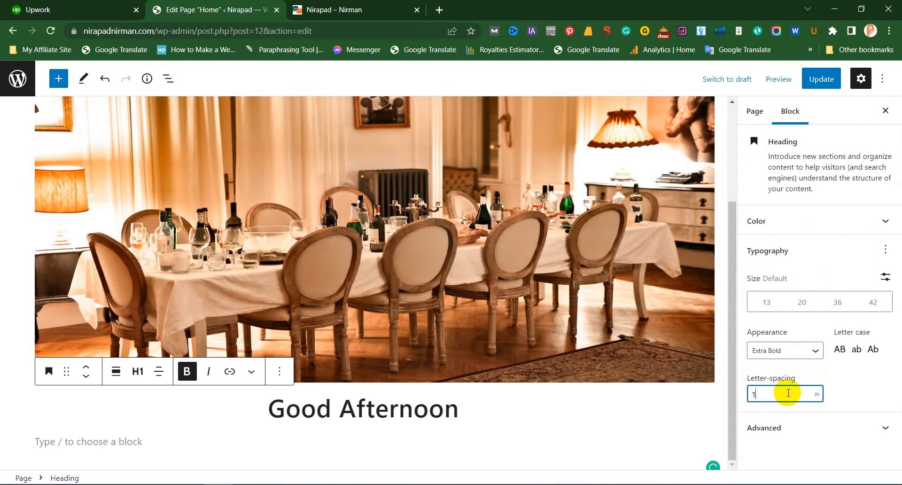
key(BackSpace)
text(2)
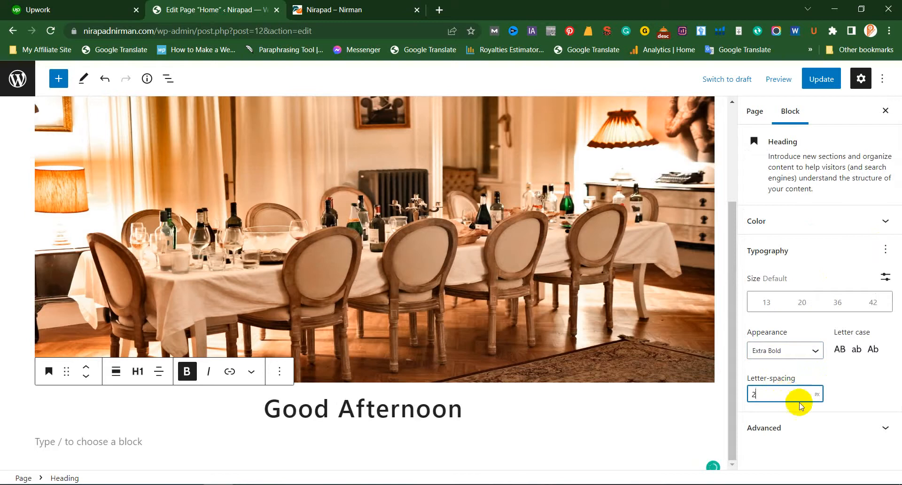
Set the Good Afternoon heading's letter case to uppercase
click(840, 350)
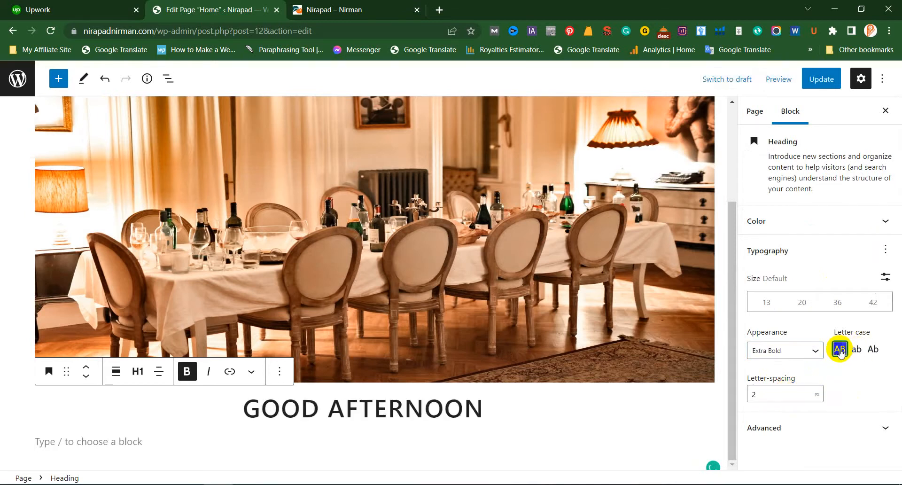
click(840, 349)
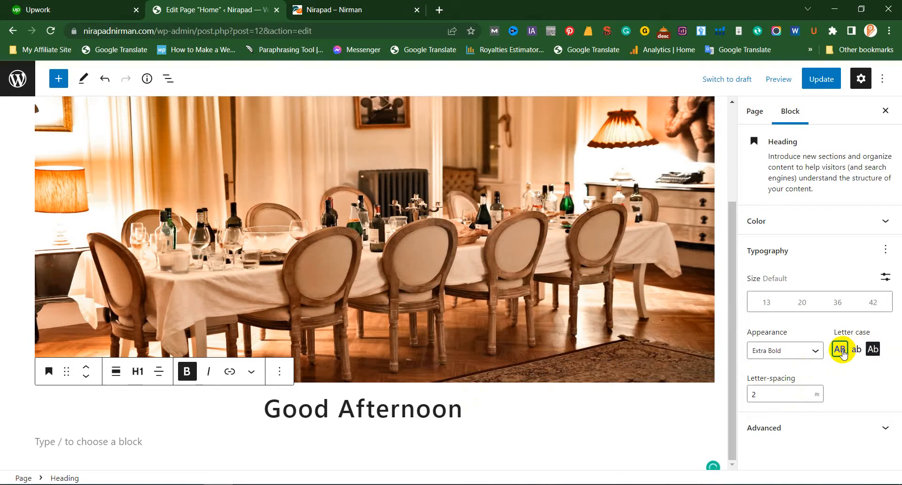
click(842, 351)
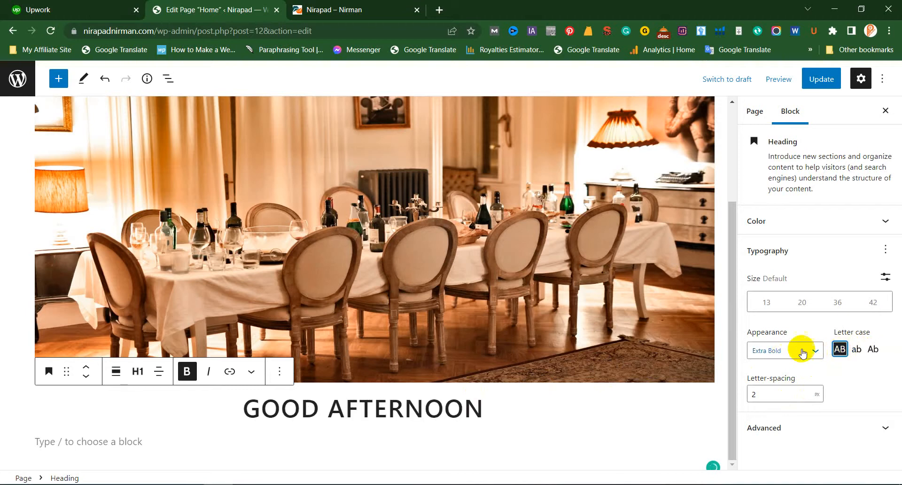
click(803, 353)
click(826, 368)
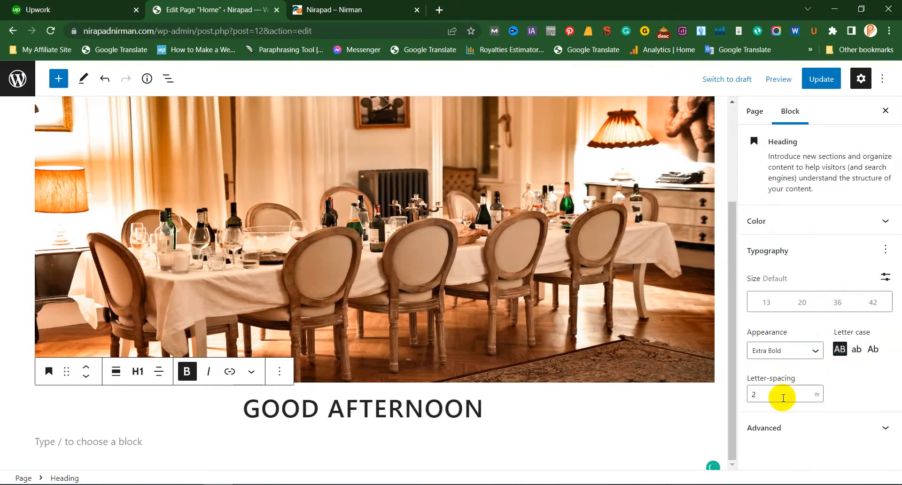
Give the heading a custom font size of 90 px
click(841, 303)
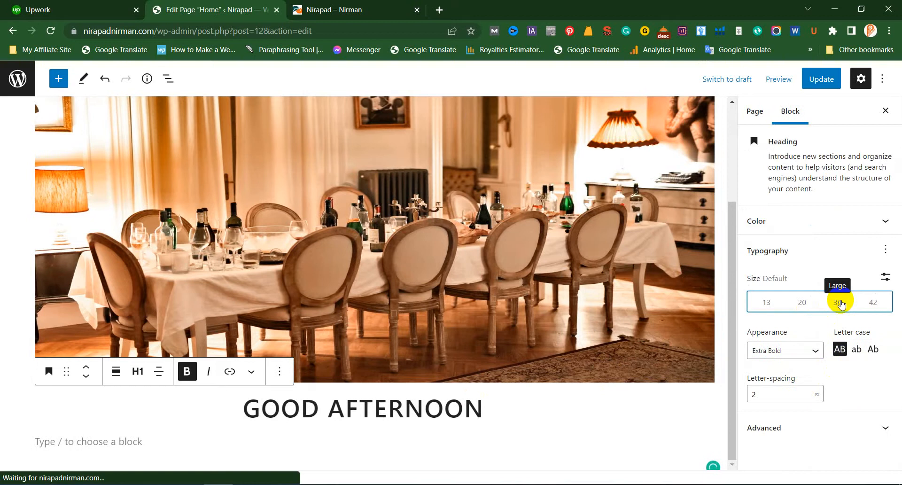
click(870, 303)
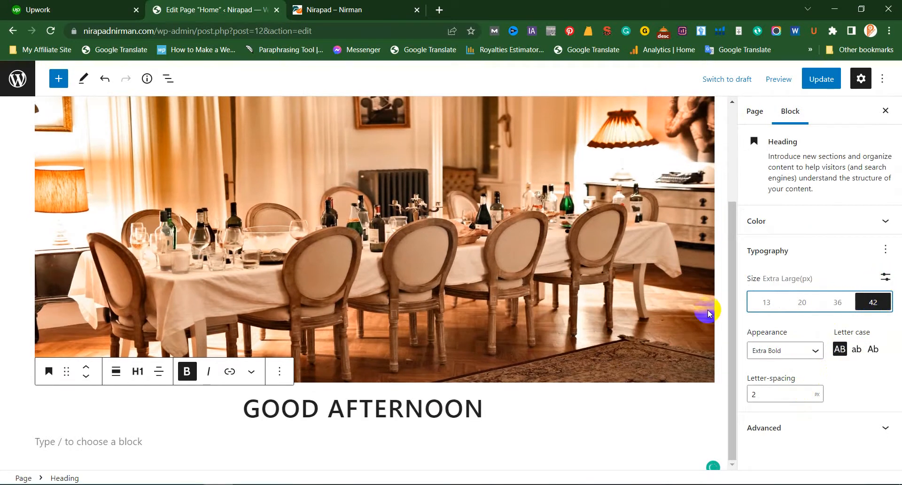
click(886, 277)
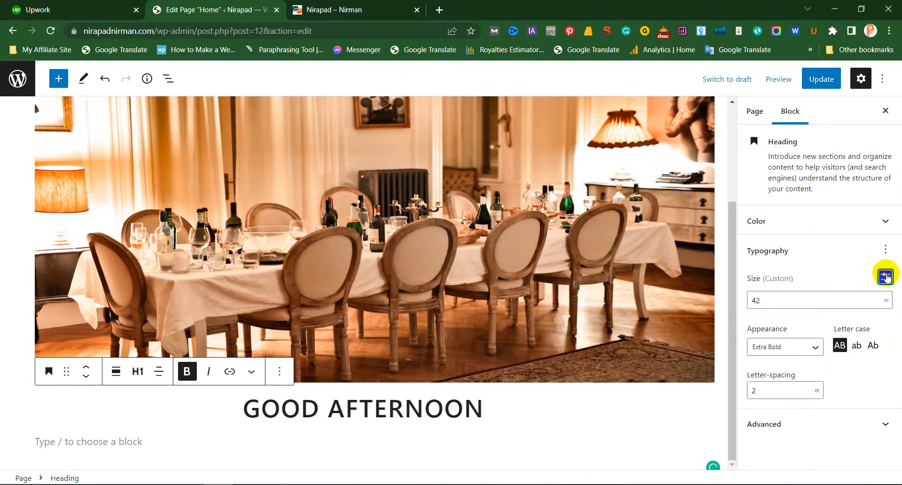
drag(789, 301, 742, 297)
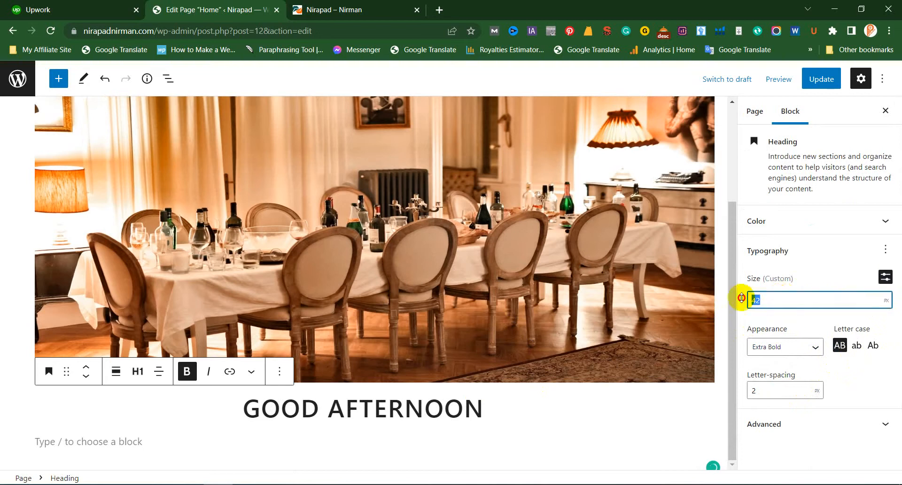
text(90)
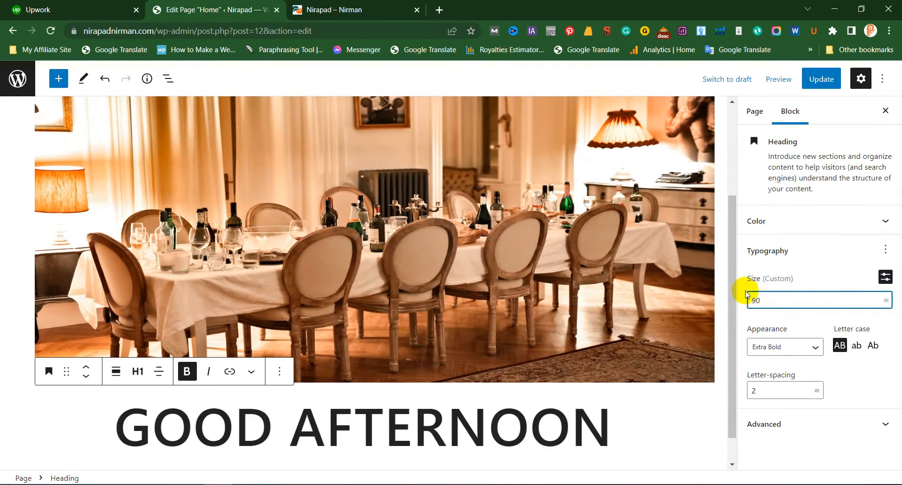
Reduce the Good Afternoon heading's custom font size to 74 px
key(Down)
key(Down)
key(Down)
key(Down)
key(Down)
key(Down)
key(Down)
key(Down)
key(Down)
key(Down)
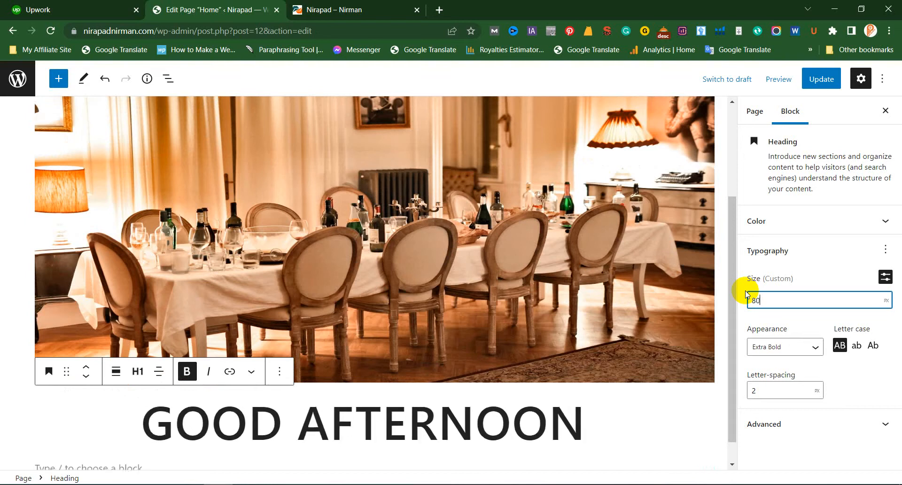
key(Down)
key(Down)
key(Down)
key(Down)
key(Down)
key(Down)
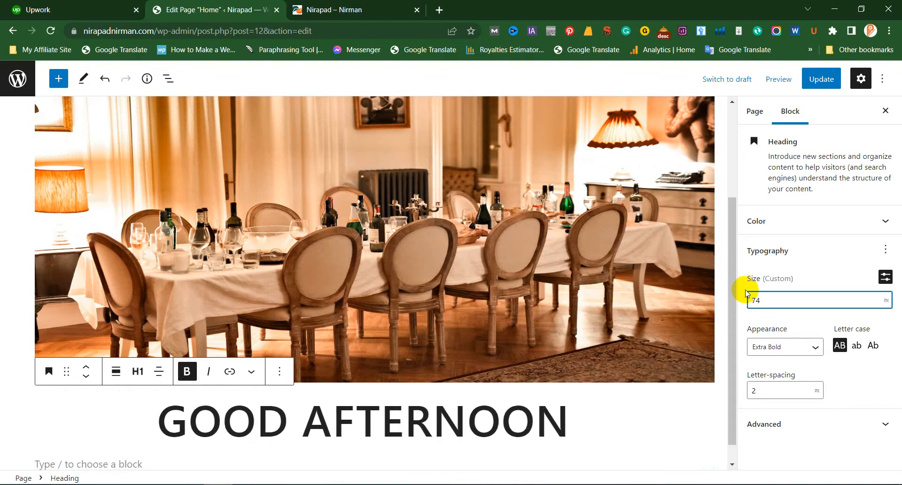
Set the Good Afternoon heading's text color to a custom bright orange
click(820, 222)
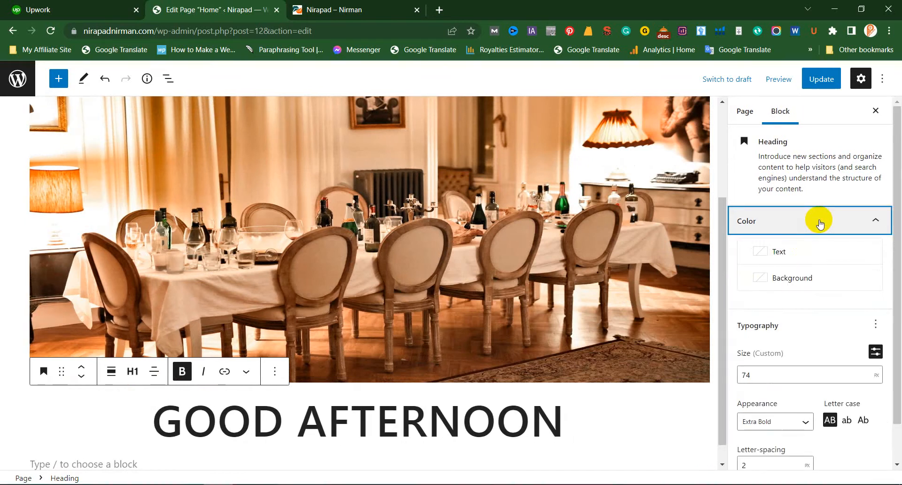
click(798, 251)
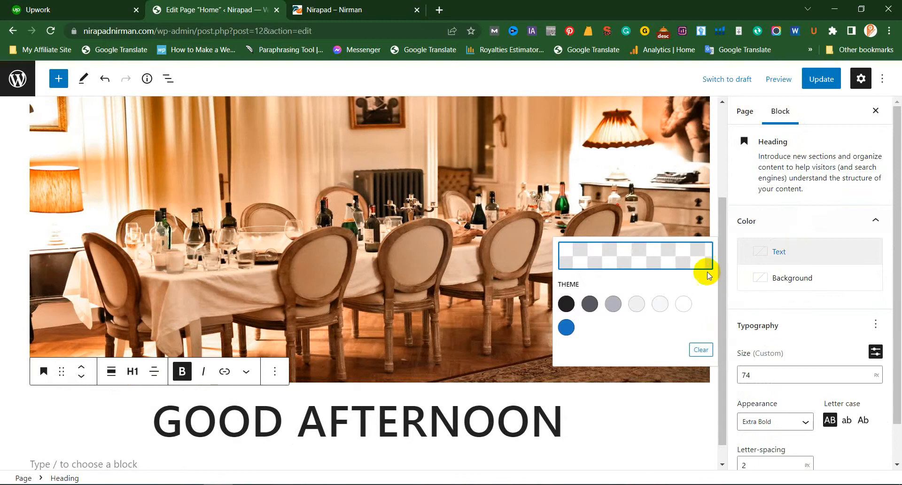
click(613, 255)
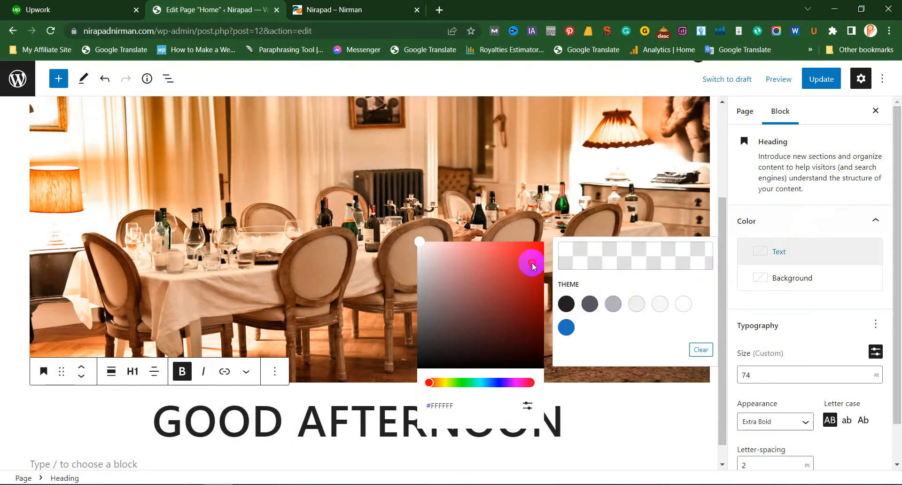
drag(532, 265, 531, 254)
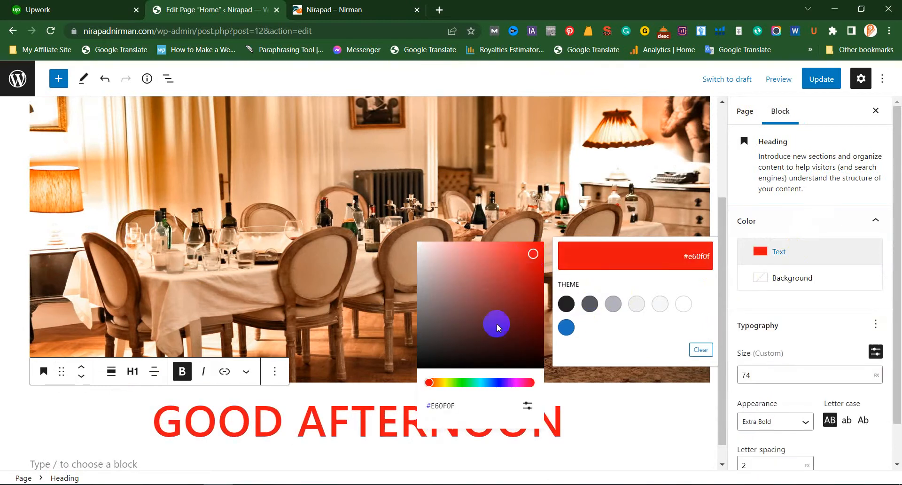
click(436, 383)
click(513, 245)
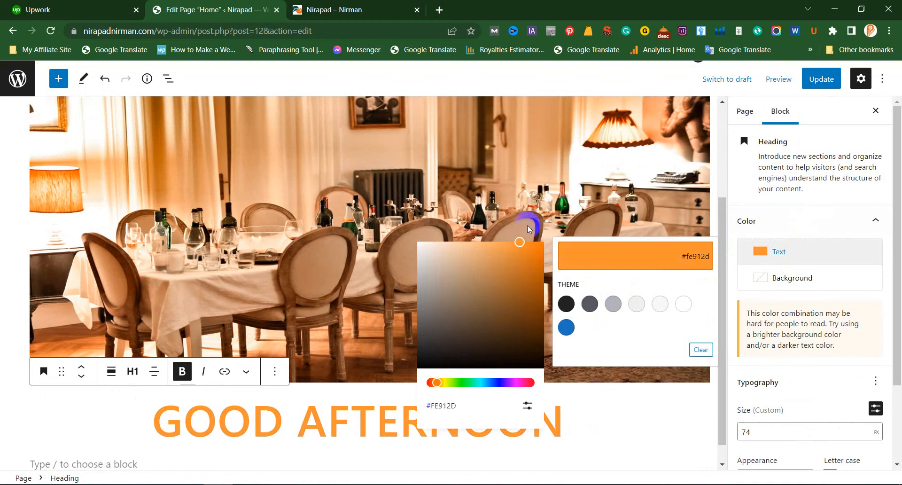
click(748, 347)
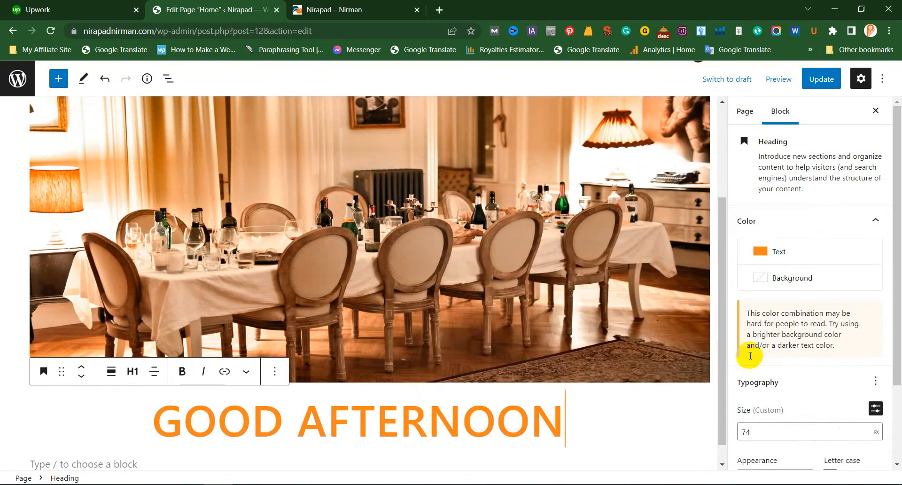
Try the dark grey theme color as the heading's background, and clear it again
click(789, 282)
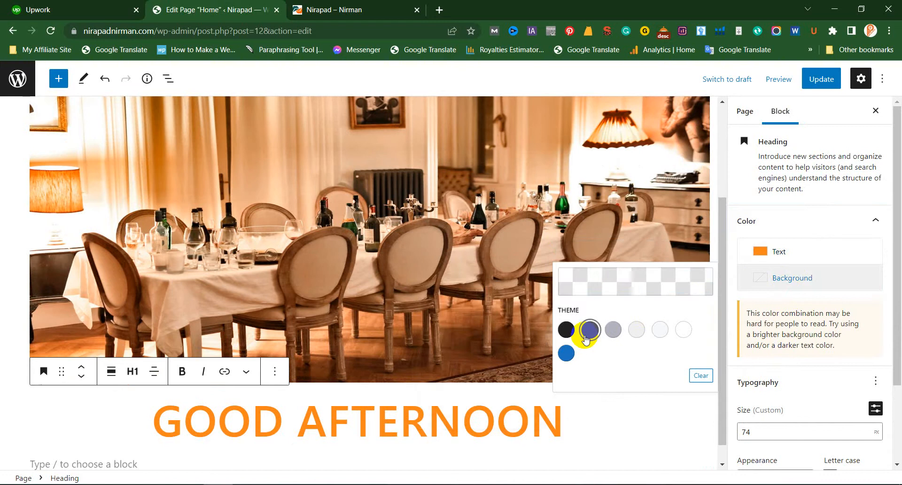
click(588, 335)
scroll(302, 298, down, 3)
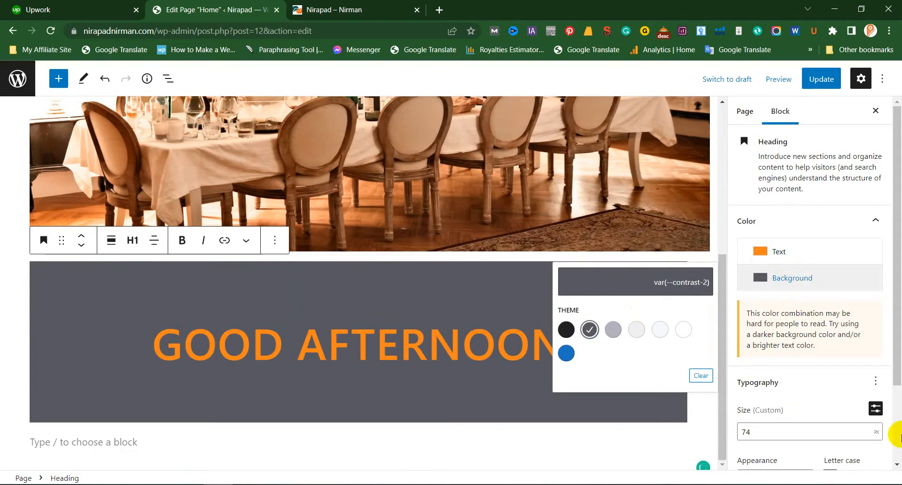
click(693, 376)
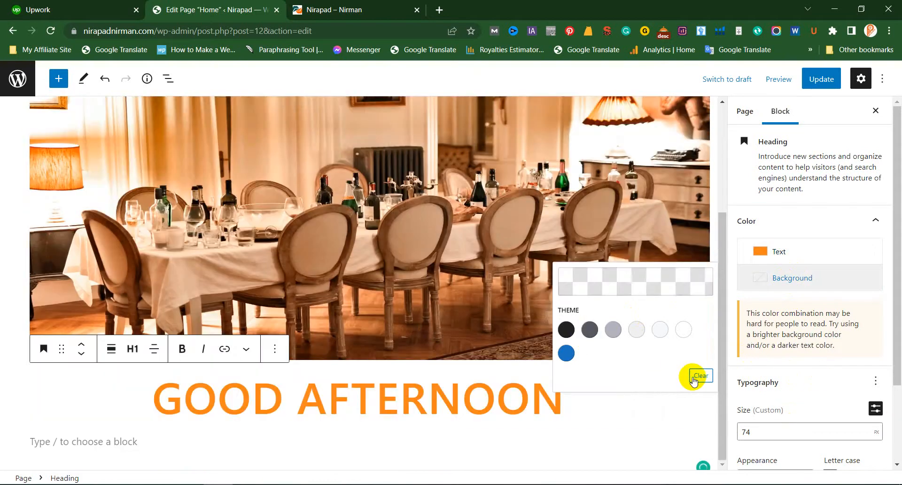
click(636, 441)
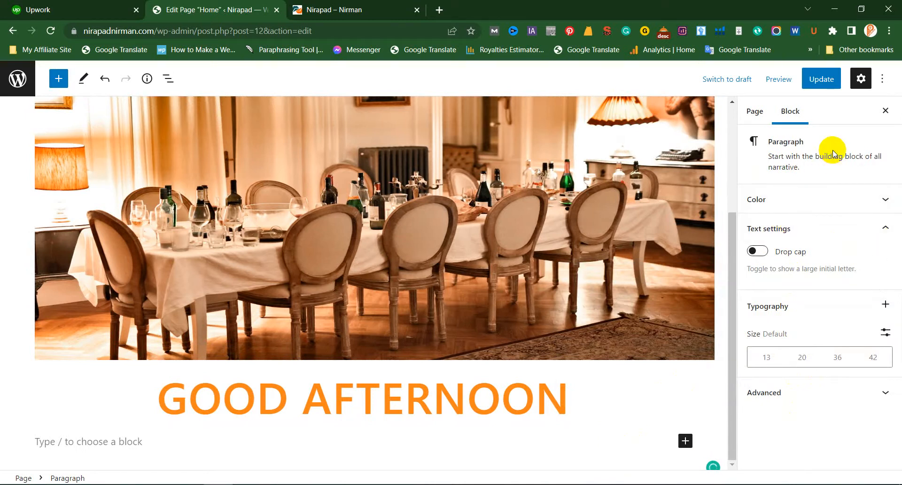
Move the Good Afternoon heading above the banner image and update the page
click(485, 388)
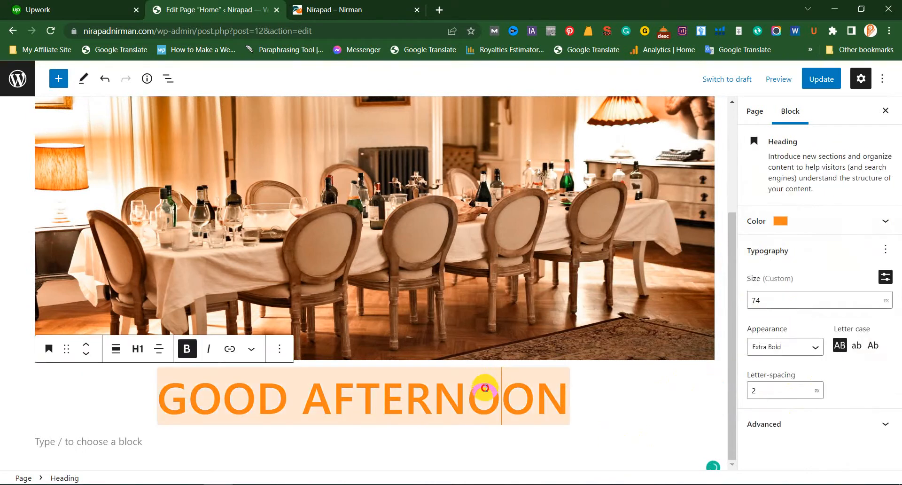
drag(485, 388, 468, 389)
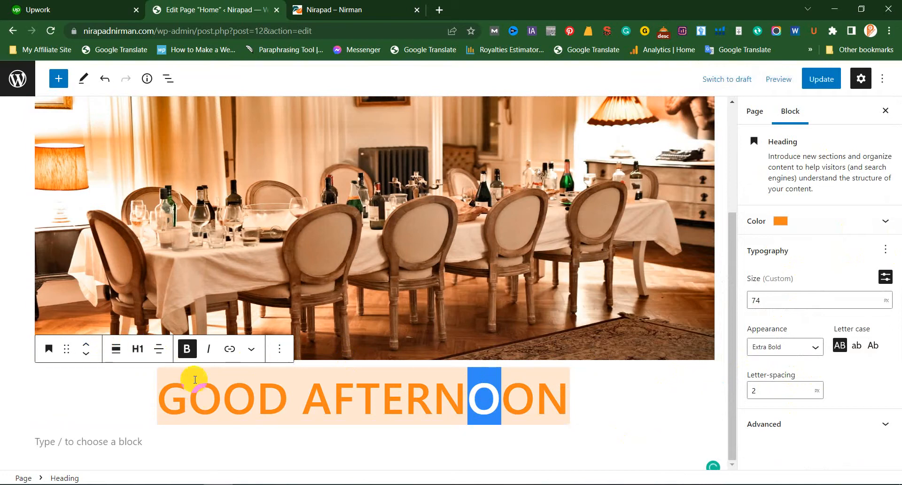
click(86, 343)
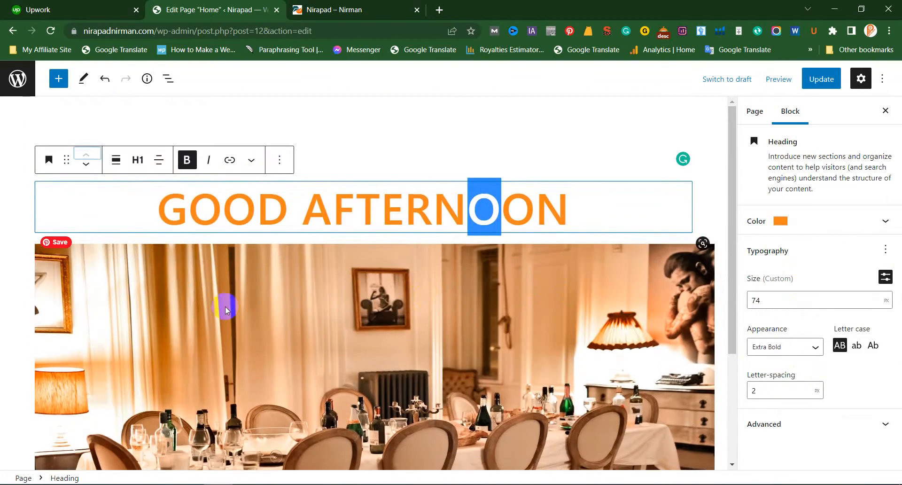
click(816, 81)
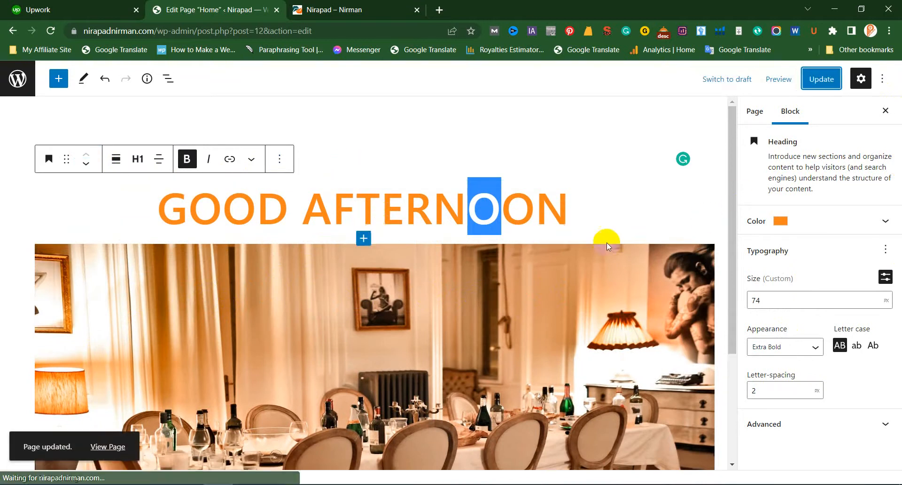
Reload the live homepage and check the heading's placement above the banner image
click(319, 5)
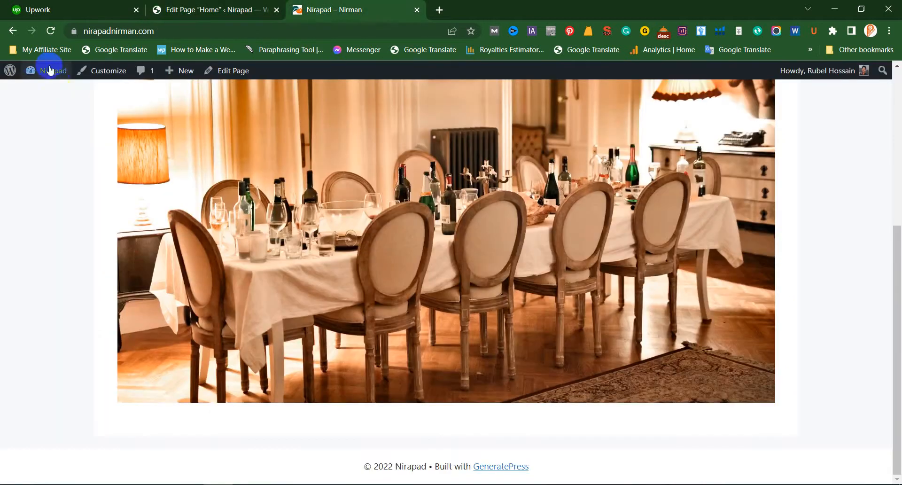
click(51, 30)
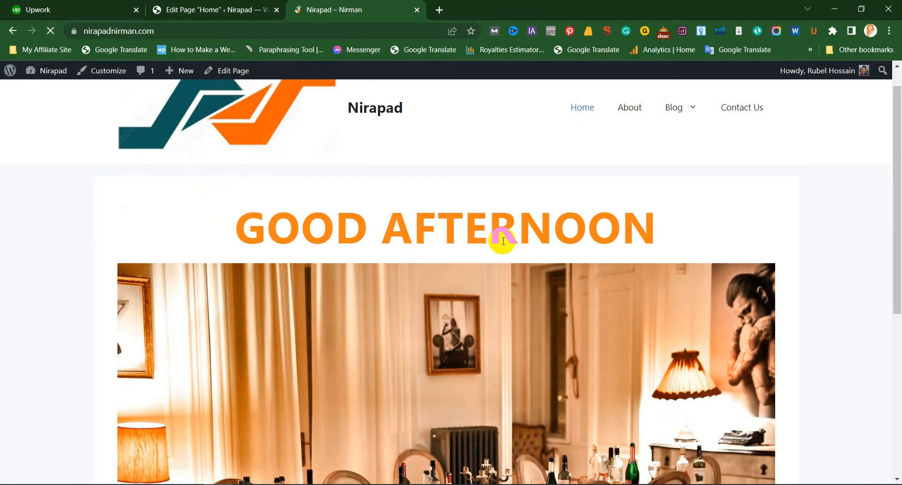
scroll(401, 218, down, 4)
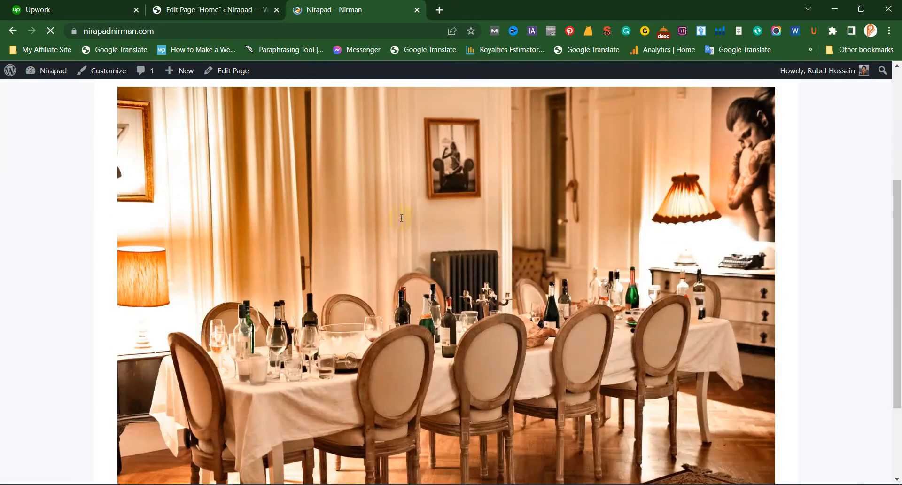
Return to the Home page editor and examine the heading's Advanced settings
click(187, 6)
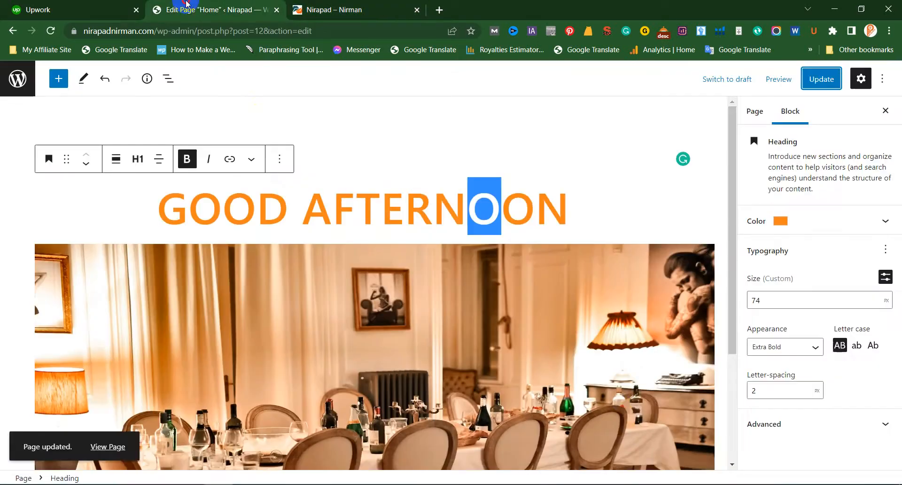
scroll(640, 402, down, 5)
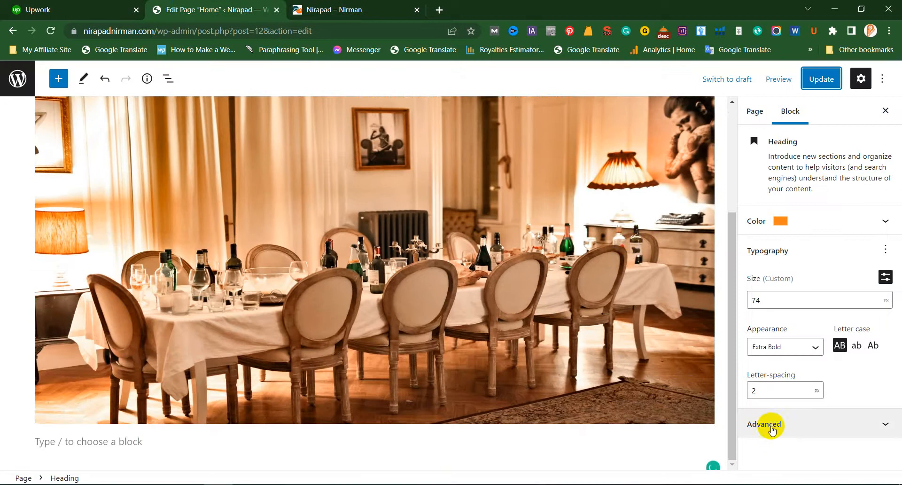
click(771, 424)
scroll(776, 418, down, 3)
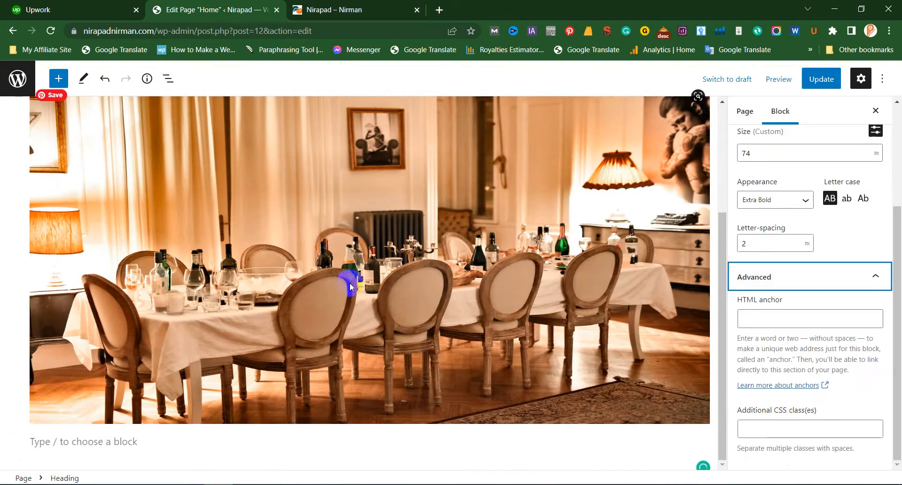
scroll(319, 263, up, 3)
scroll(309, 258, down, 4)
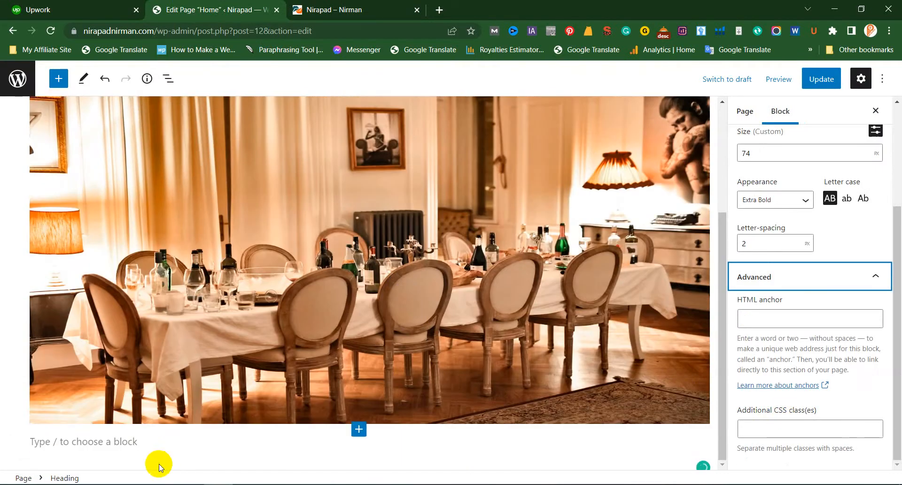
Insert a Paragraph block below the banner image
click(240, 455)
click(686, 441)
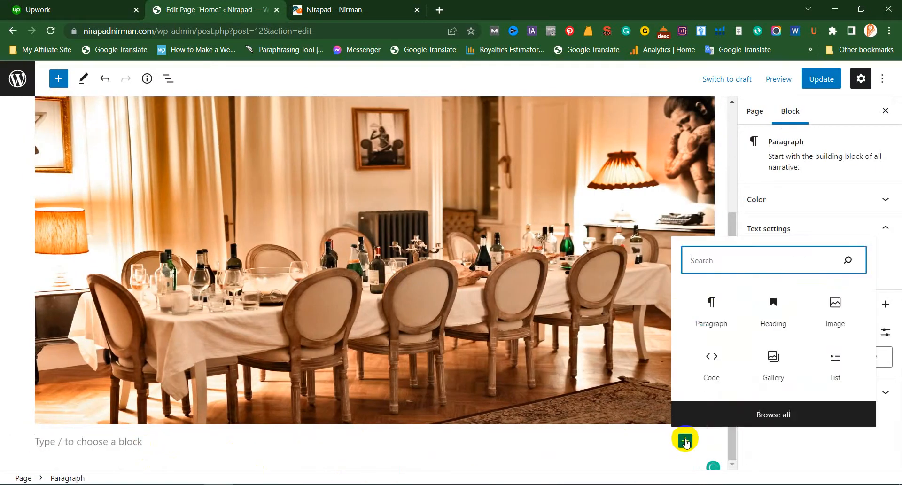
click(712, 312)
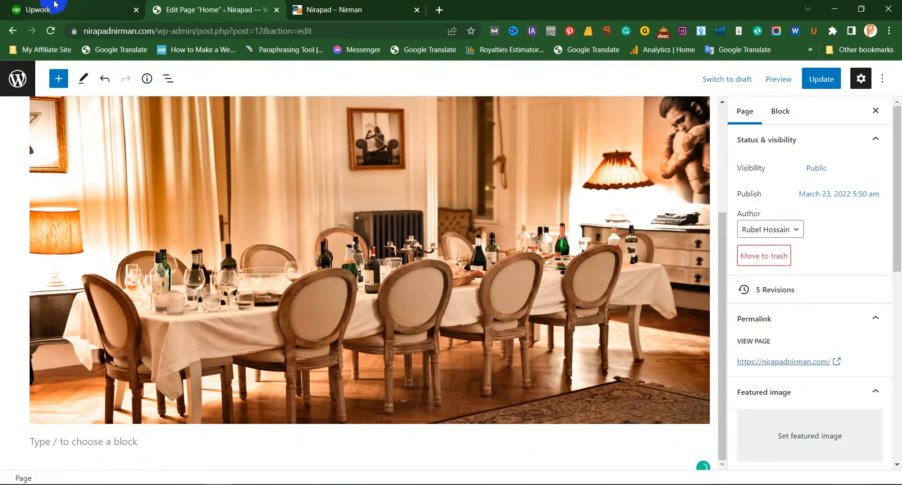
Switch to Upwork and look through the "WordPress Developer for a 3 Page Website" job posting in the feed
click(52, 8)
scroll(141, 319, down, 3)
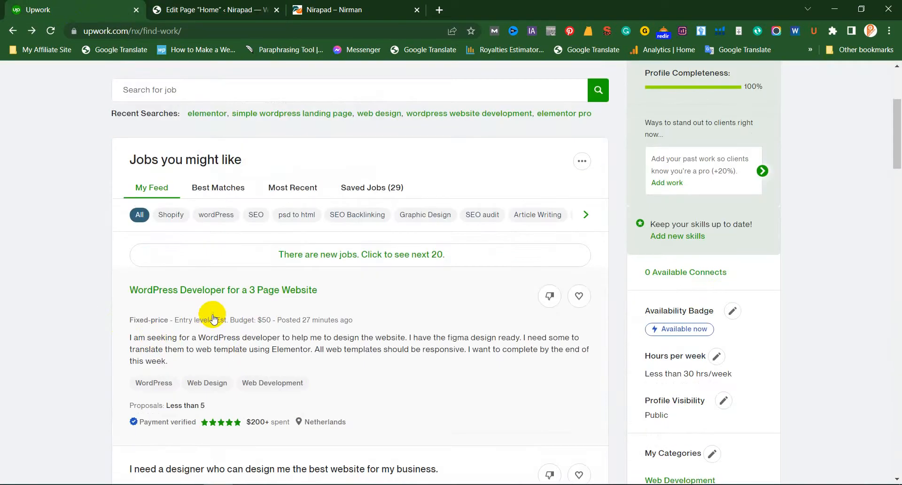
click(249, 357)
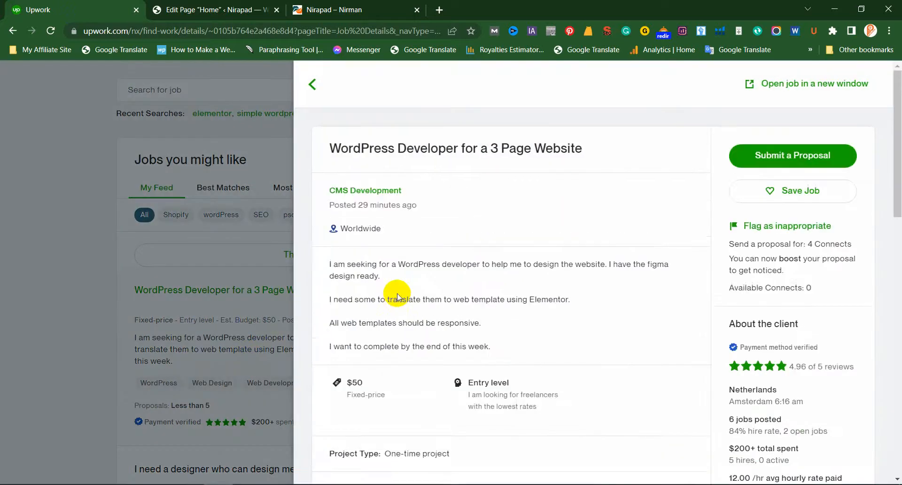
scroll(397, 296, down, 5)
click(233, 317)
scroll(224, 320, down, 5)
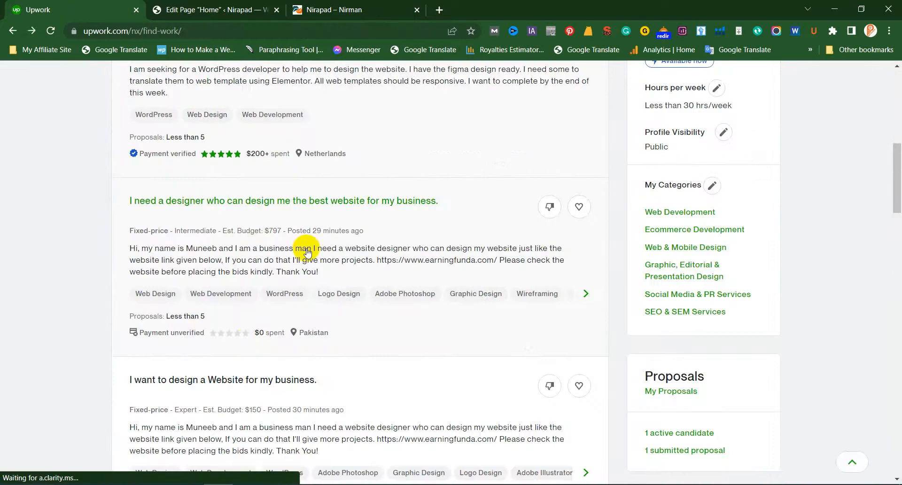
Copy the full description of the job "I need a designer who can design me the best website for my business."
click(306, 260)
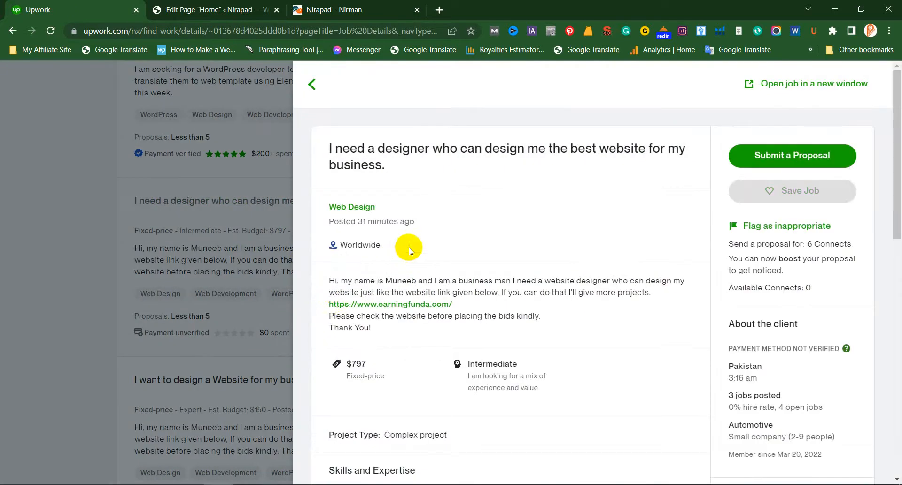
drag(331, 287, 568, 325)
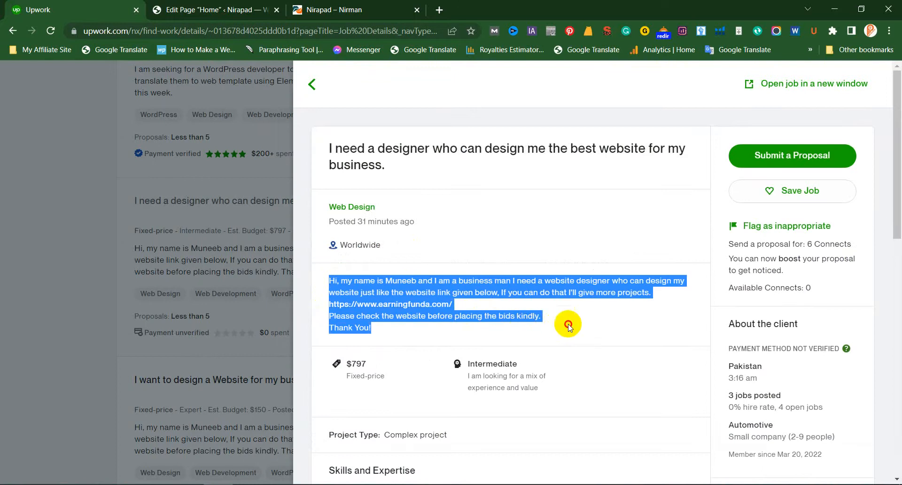
right_click(526, 300)
click(542, 297)
Return to the Home page editor, paste the copied job description as a paragraph below the banner image, and update the page
click(331, 7)
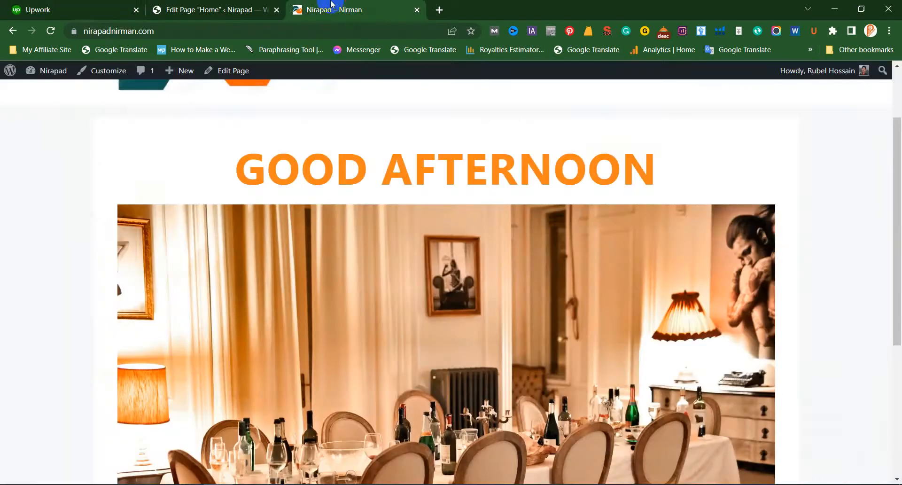
click(190, 7)
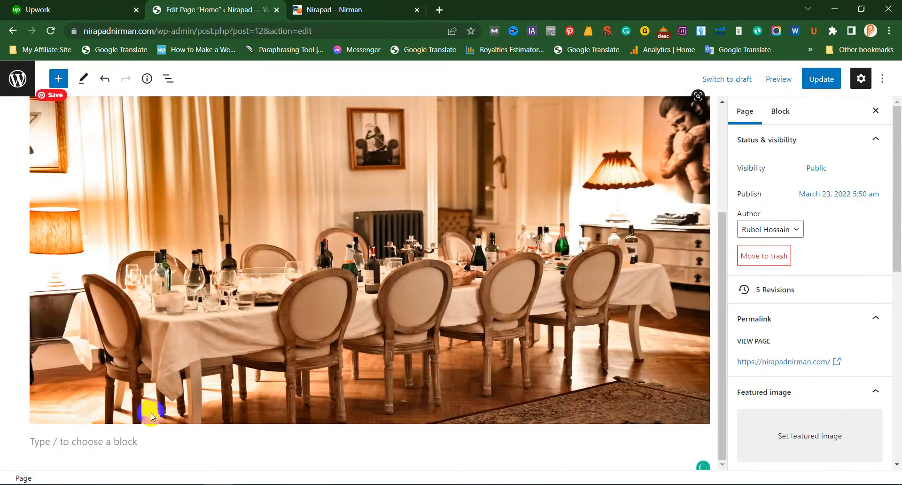
click(123, 441)
key(ctrl+v)
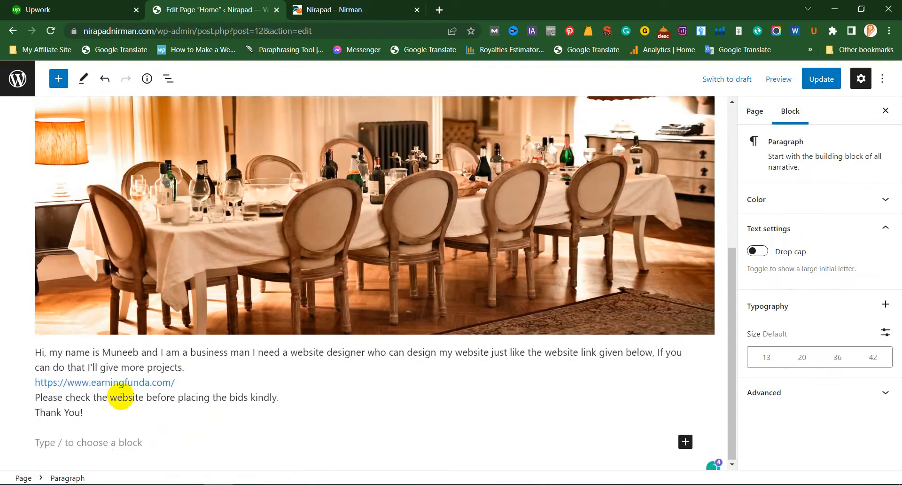
key(ctrl+a)
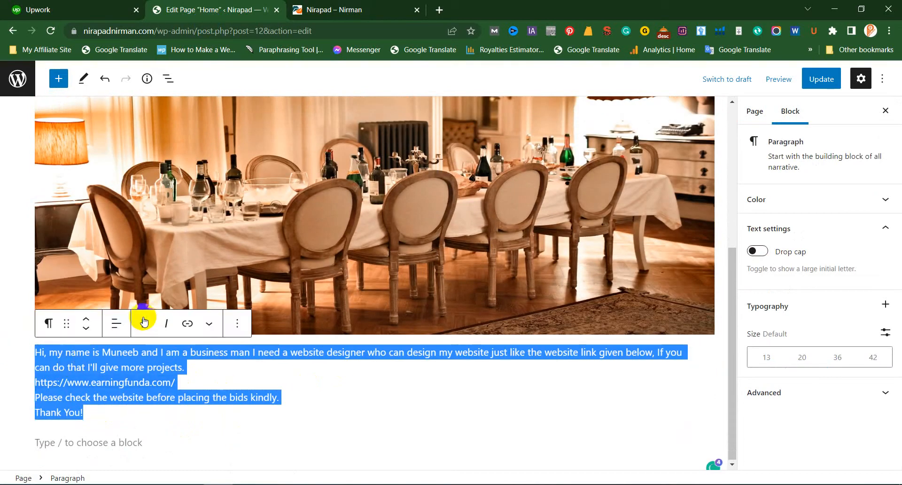
click(815, 79)
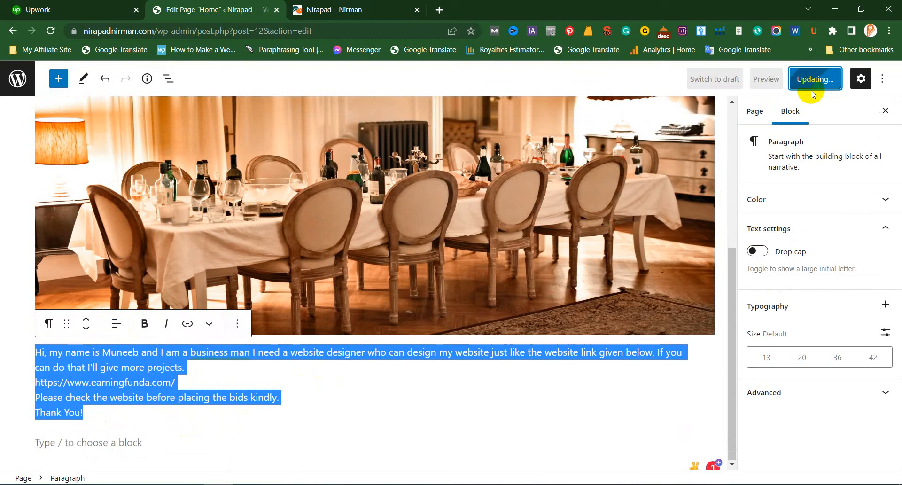
Reload the live Nirapad site and check the pasted paragraph below the banner image
click(376, 10)
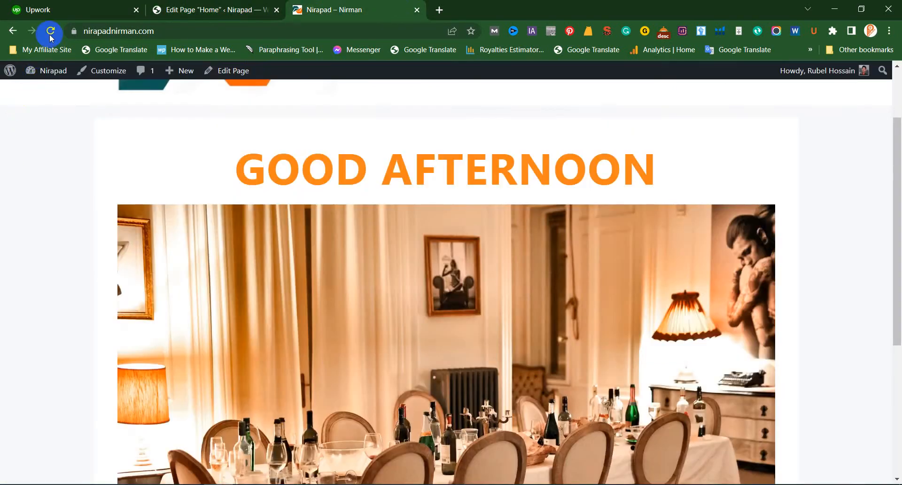
click(52, 9)
click(49, 37)
click(331, 4)
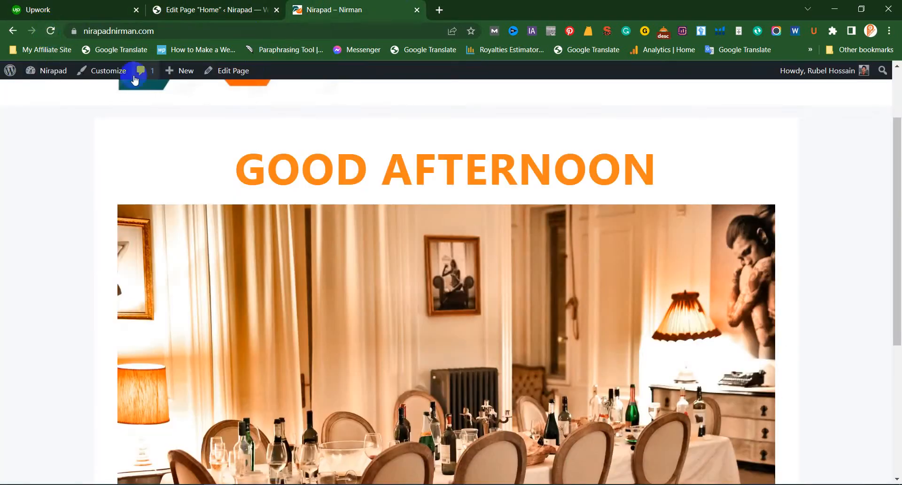
click(49, 31)
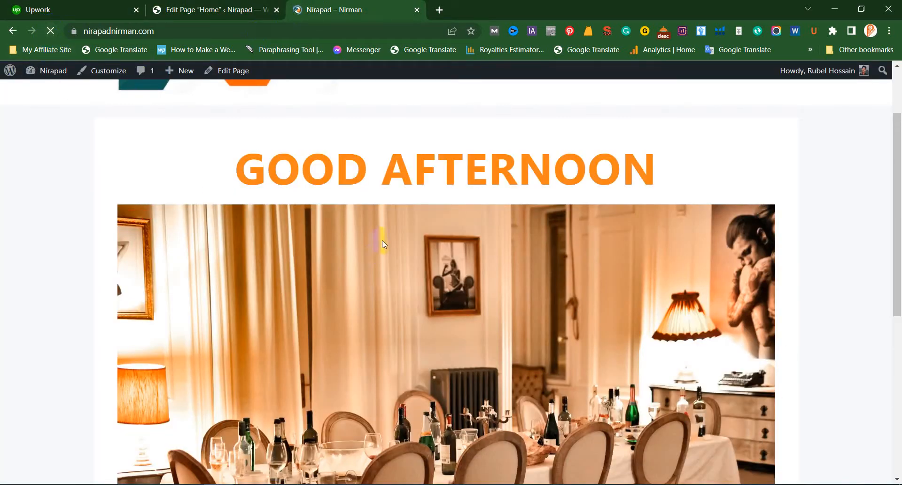
scroll(379, 235, down, 6)
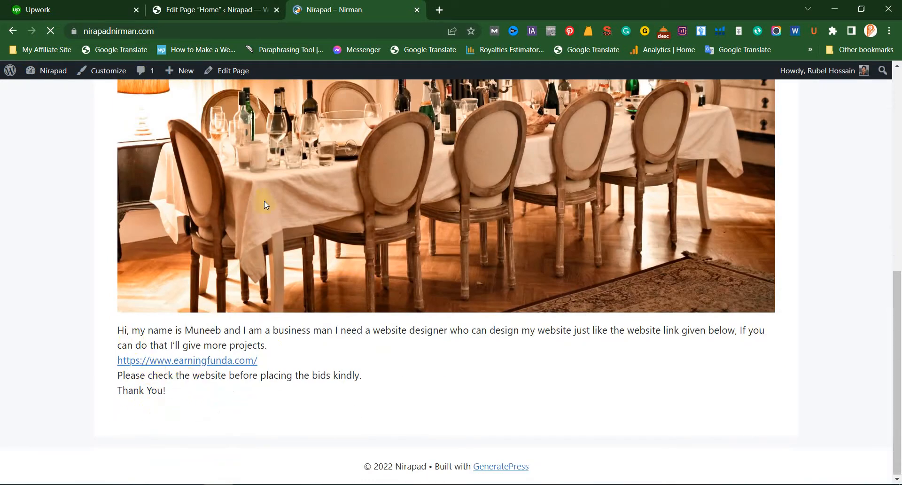
click(209, 3)
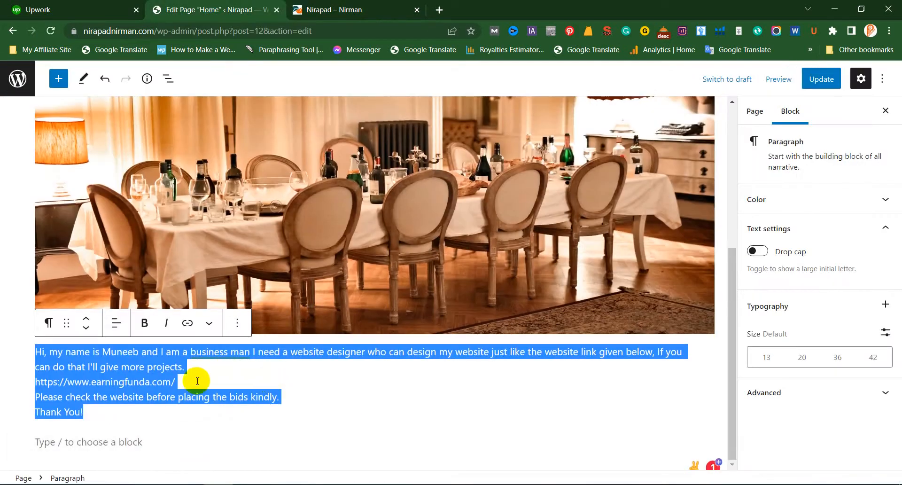
click(182, 383)
drag(182, 383, 21, 383)
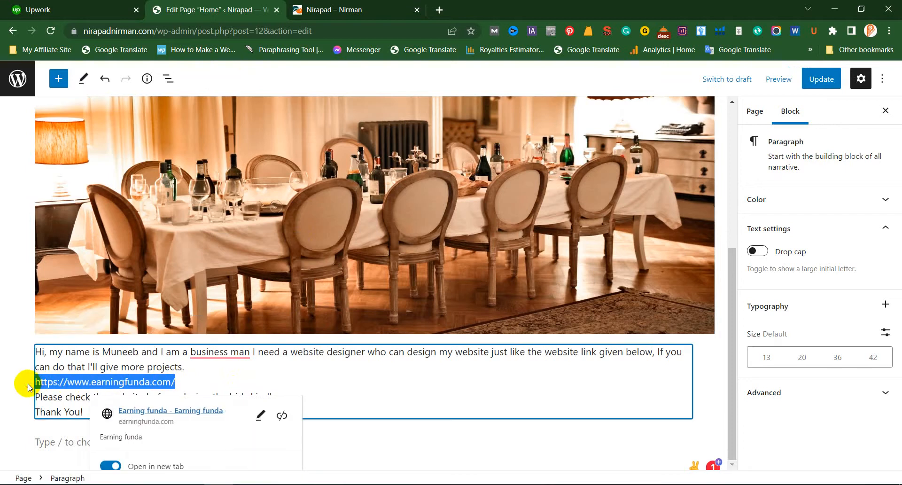
right_click(63, 383)
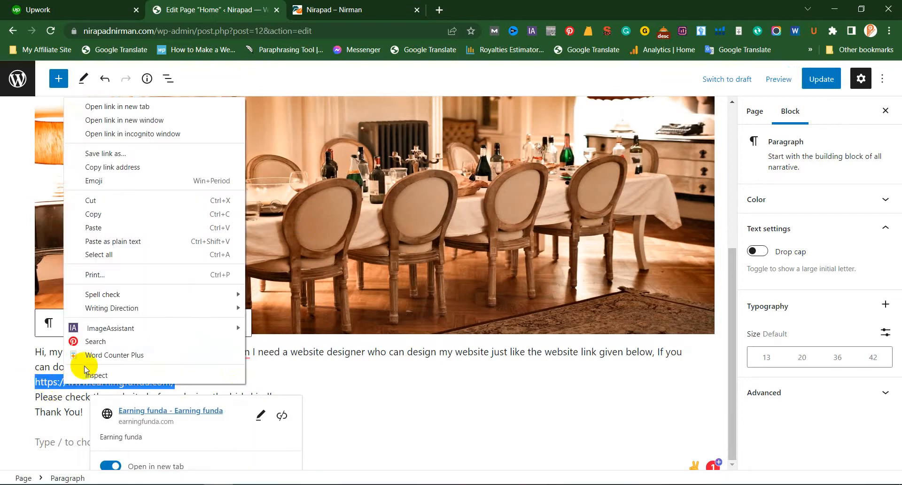
click(106, 202)
key(BackSpace)
mouse_move(238, 367)
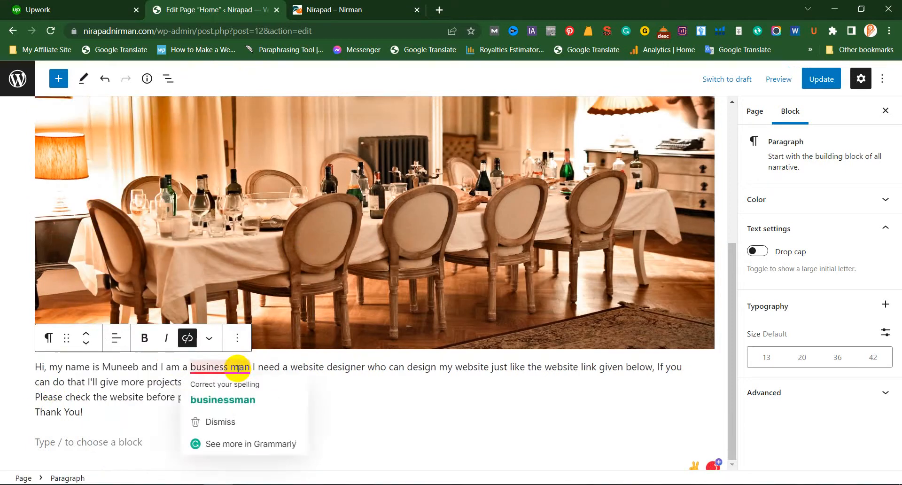
click(235, 390)
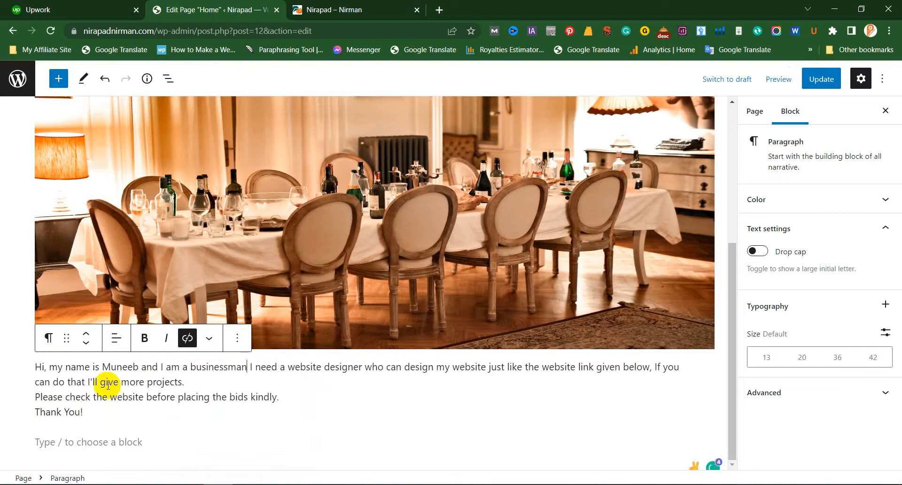
Make the words "give more" in the paragraph bold and italic
drag(101, 382, 136, 382)
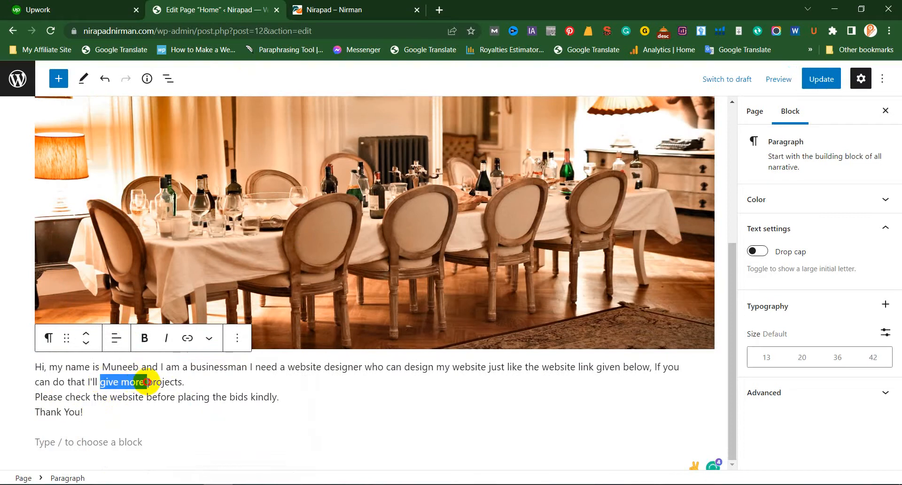
click(146, 338)
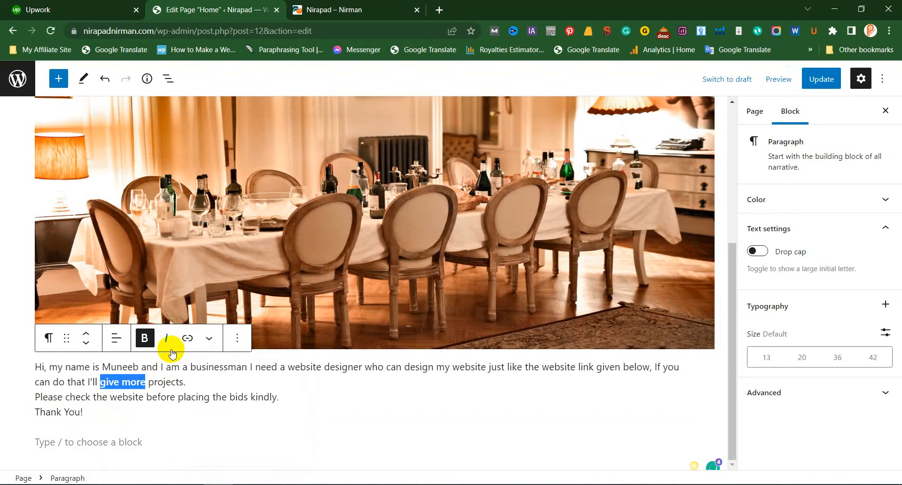
click(166, 340)
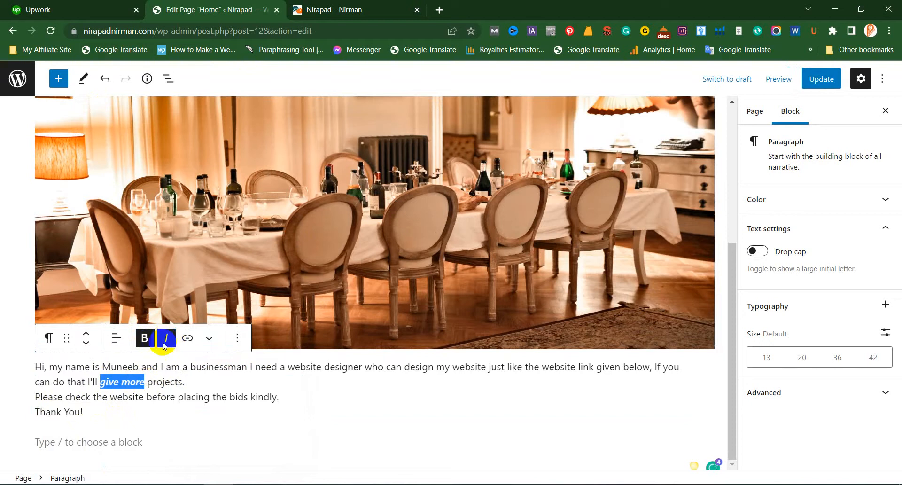
click(185, 339)
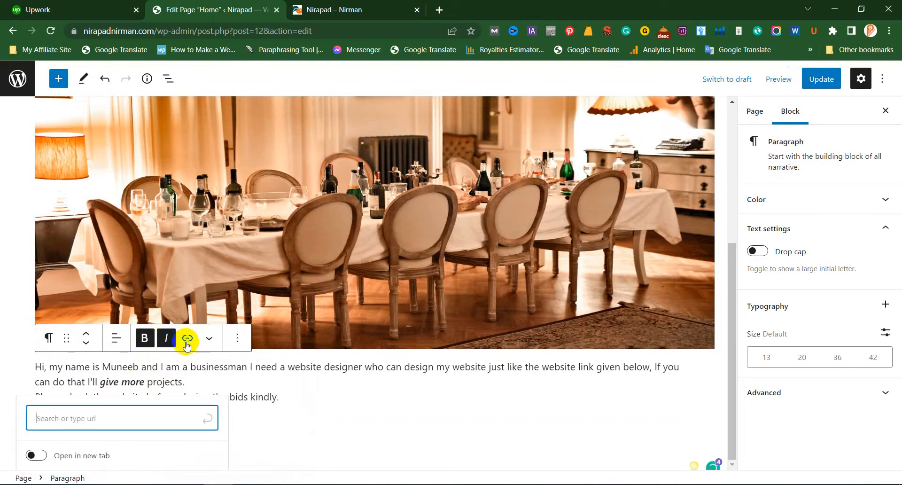
right_click(95, 421)
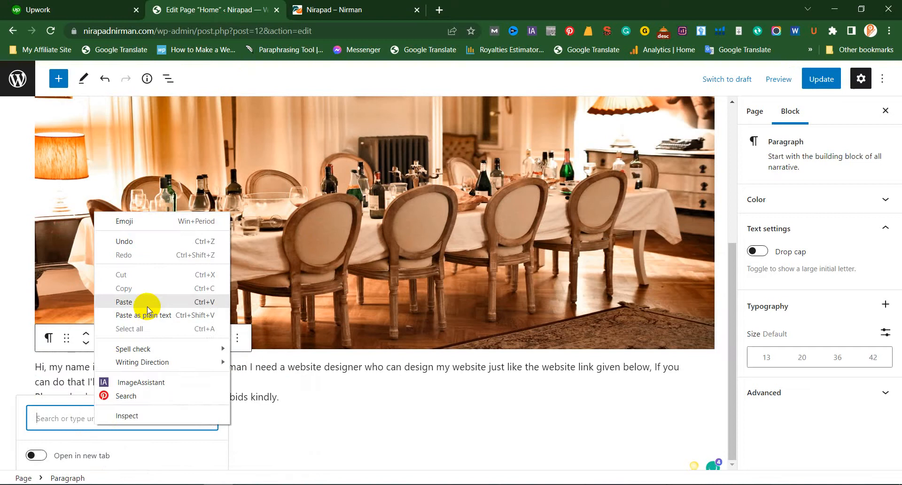
click(201, 303)
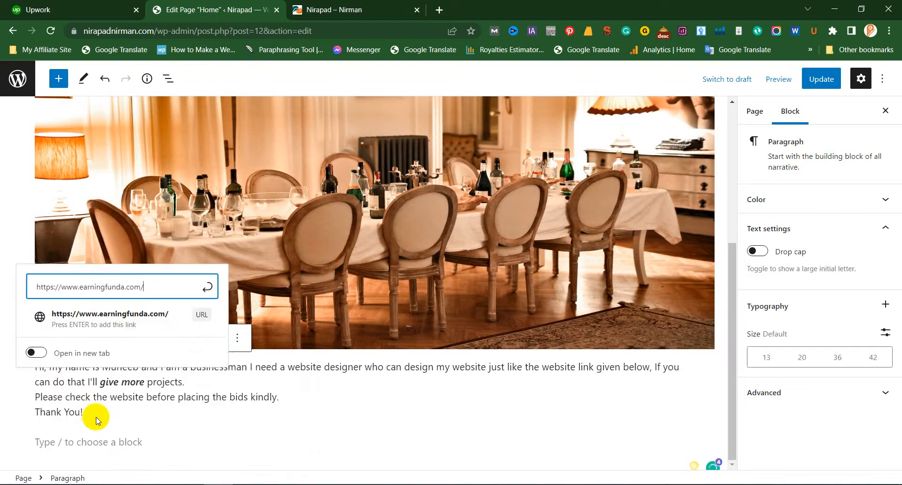
click(37, 357)
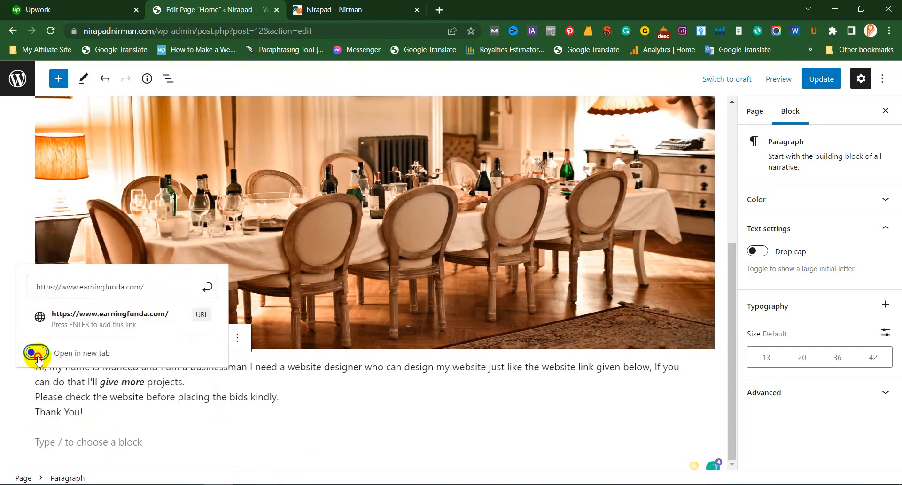
click(209, 287)
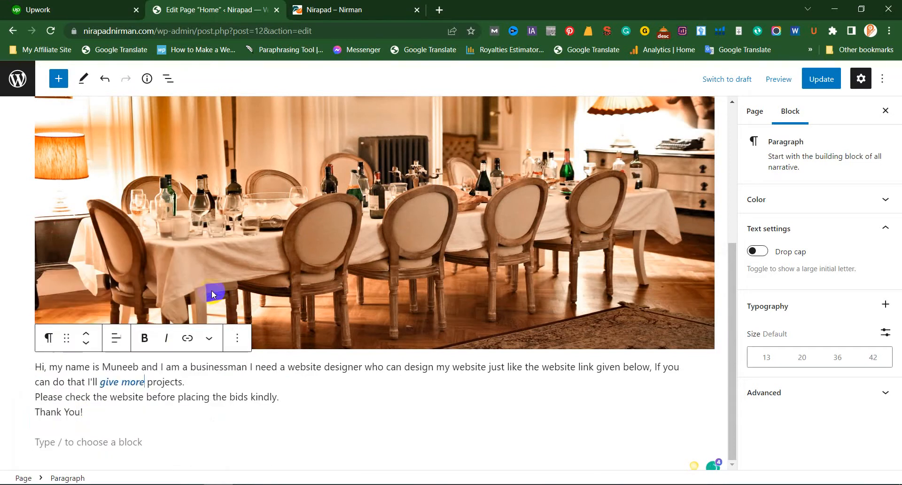
click(826, 80)
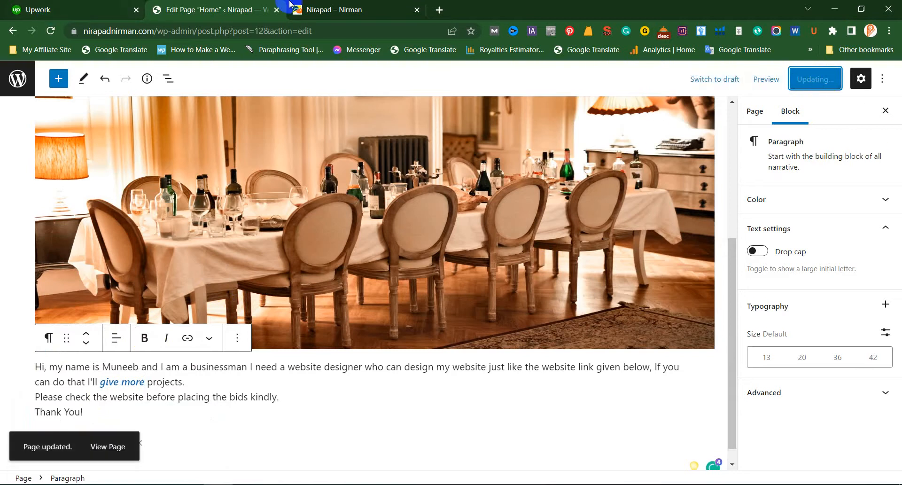
Reload the live site, test the "give more" link in the paragraph, and close the page it opens
click(359, 8)
click(258, 31)
key(Return)
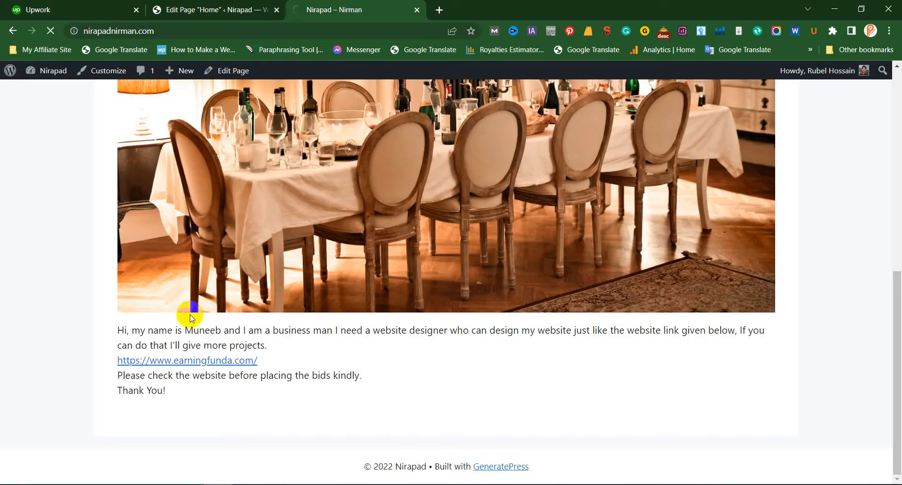
scroll(213, 356, down, 10)
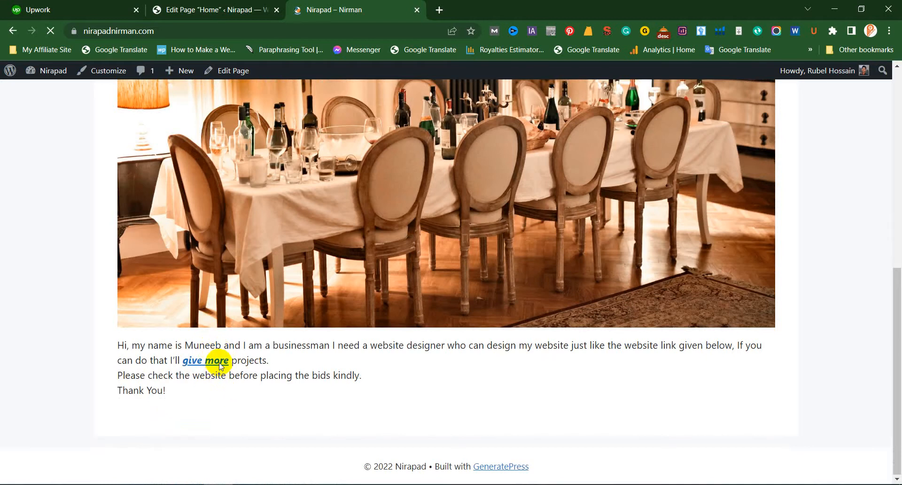
click(220, 364)
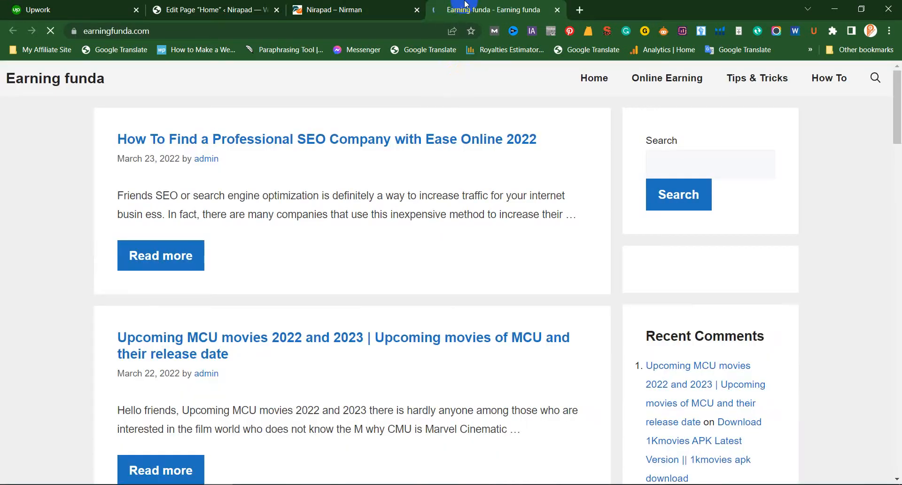
key(ctrl+w)
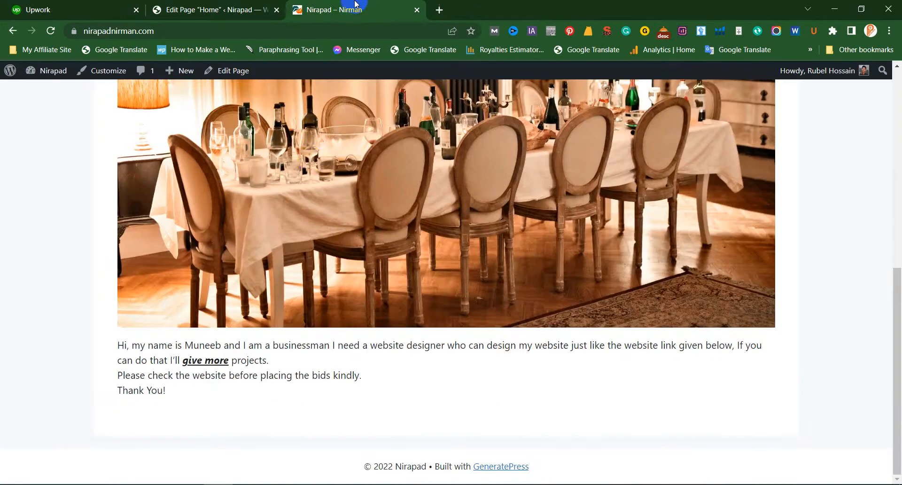
Return to the Home page editor, enable the drop cap on the paragraph, and set its text size to 20
click(178, 6)
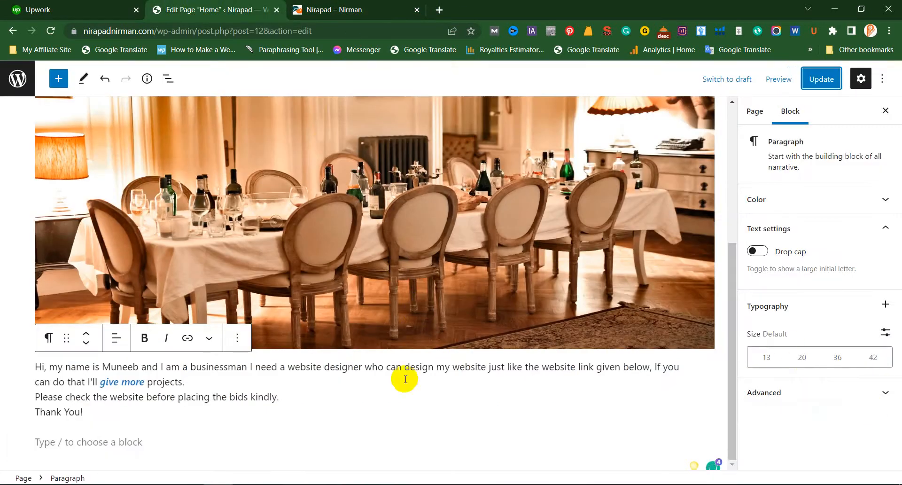
click(766, 252)
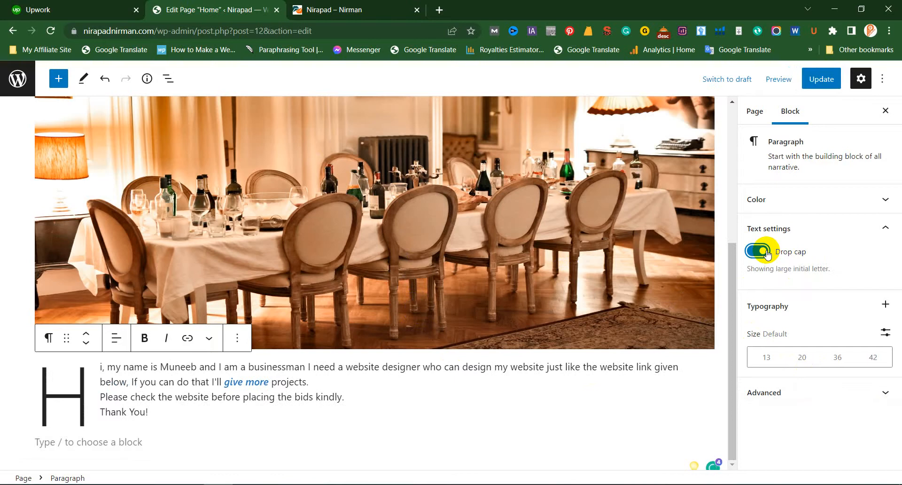
click(766, 253)
click(766, 253)
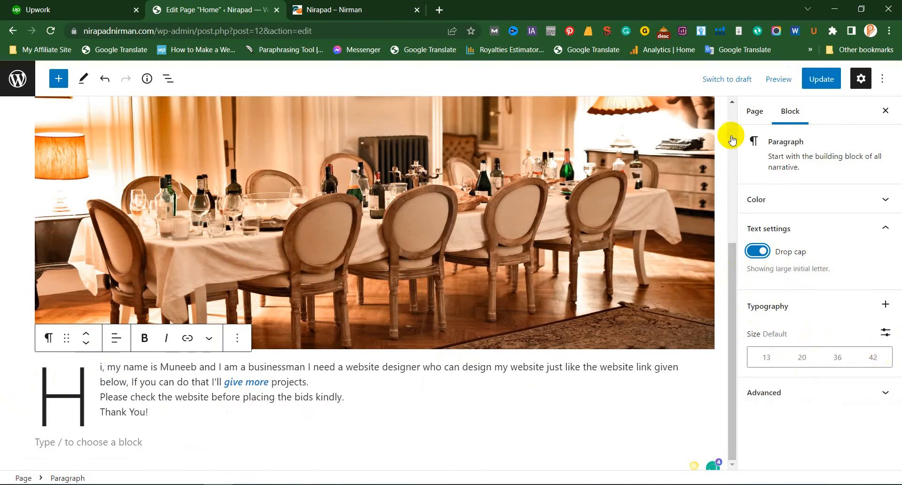
click(805, 358)
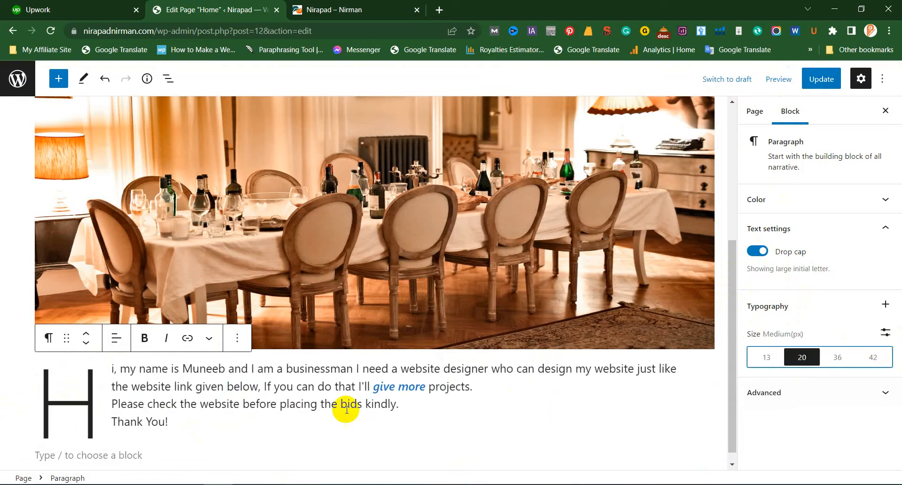
Give the paragraph the additional CSS class "hrrl" and update the page
click(756, 391)
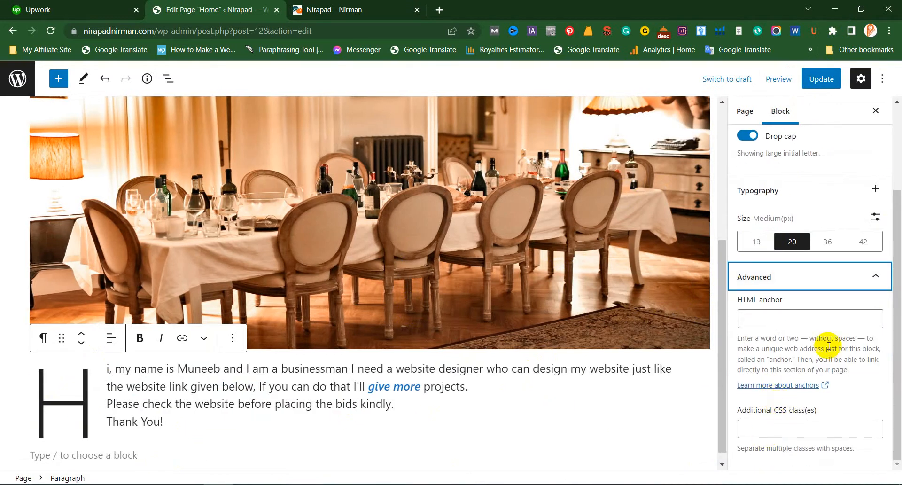
scroll(799, 344, up, 3)
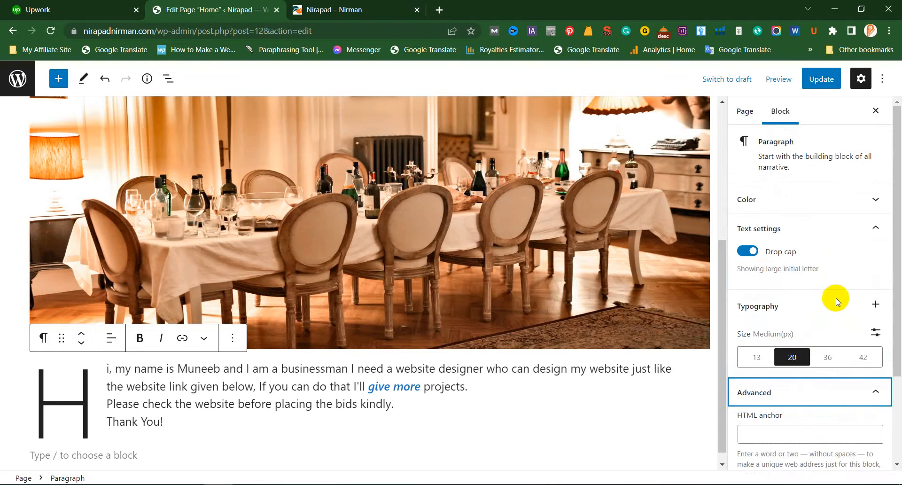
scroll(817, 297, down, 3)
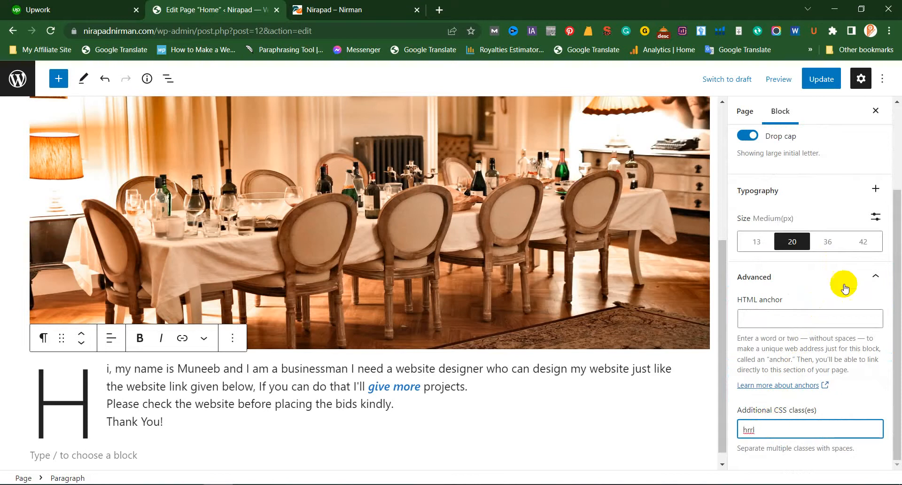
click(822, 79)
Copy the class name "hrrl" and reload the live site to check the restyled paragraph
double_click(747, 429)
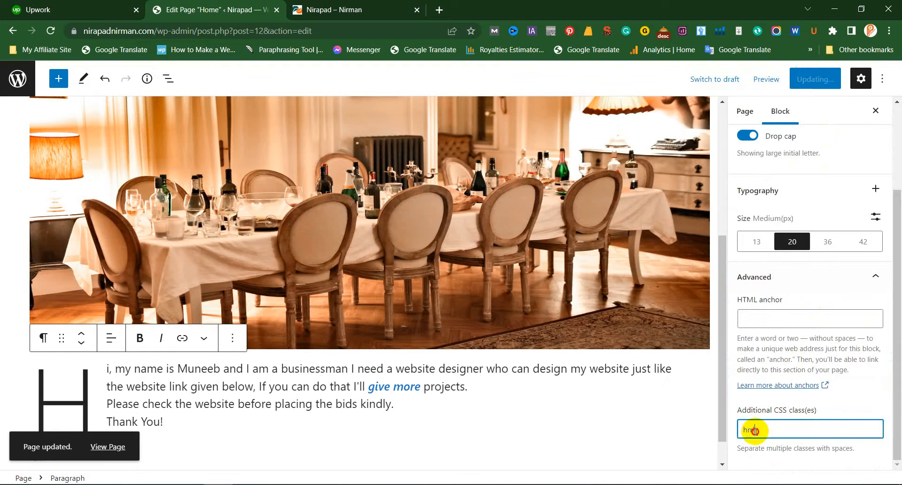
right_click(749, 429)
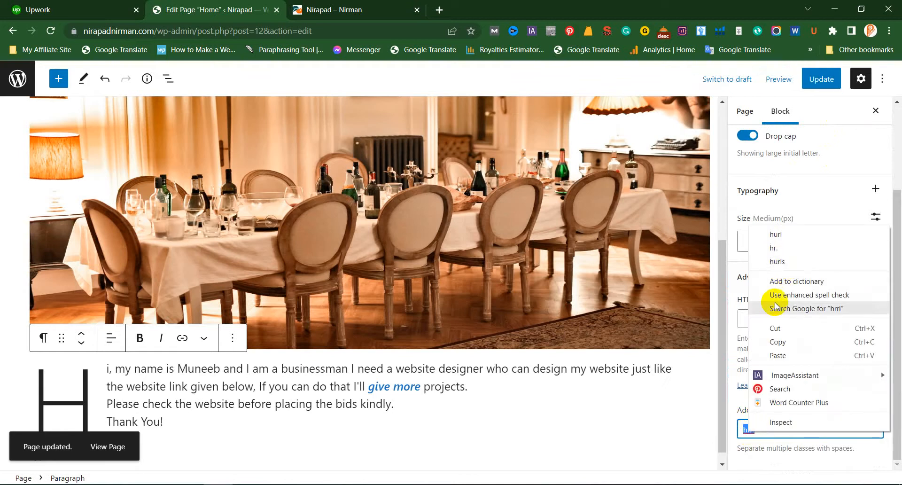
click(778, 355)
click(382, 8)
click(353, 30)
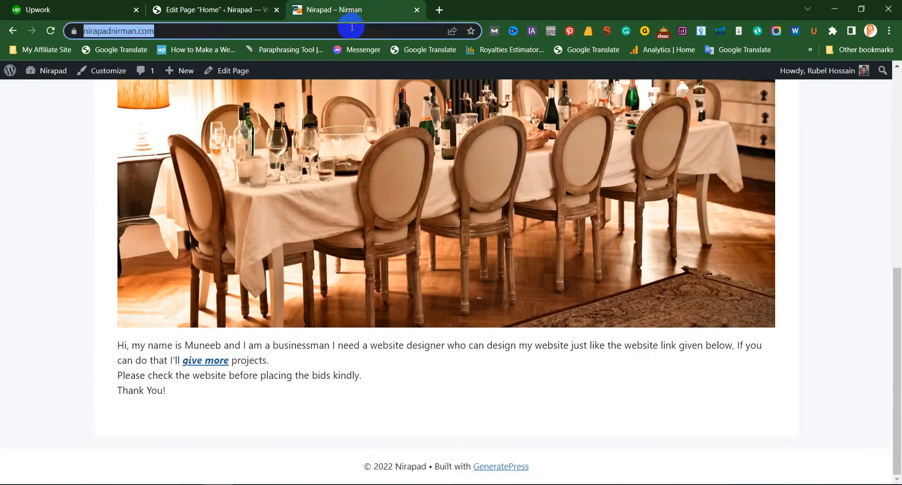
key(Return)
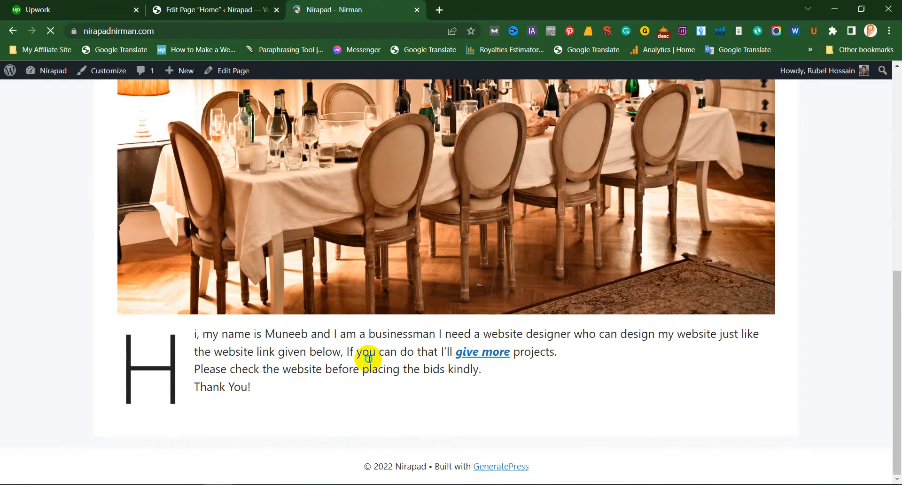
Open the page source of the live Home page and go back to the live page
right_click(311, 369)
click(331, 342)
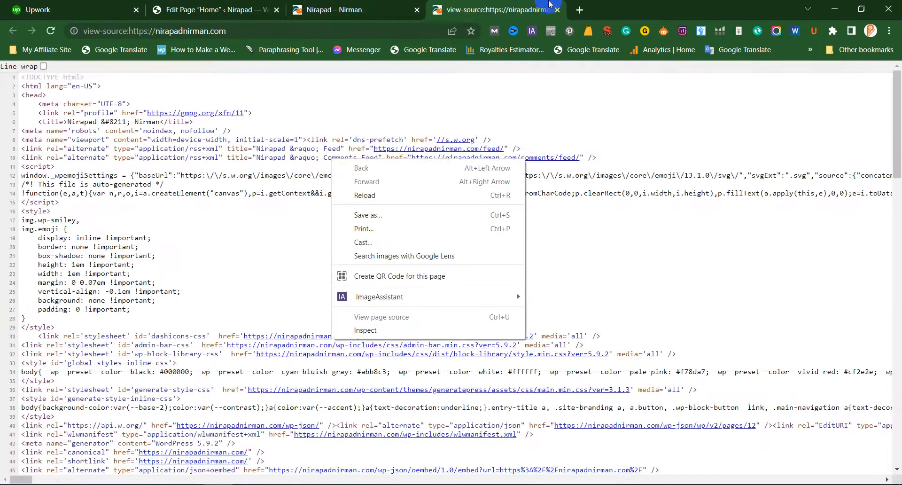
click(383, 5)
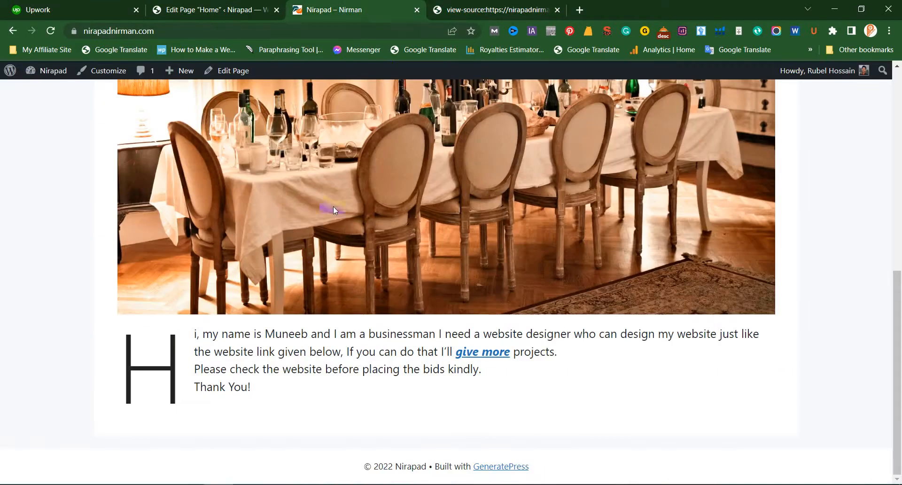
Inspect the live page's paragraph in the developer tools and add a new style rule with the selector .hrrl
right_click(300, 338)
click(333, 332)
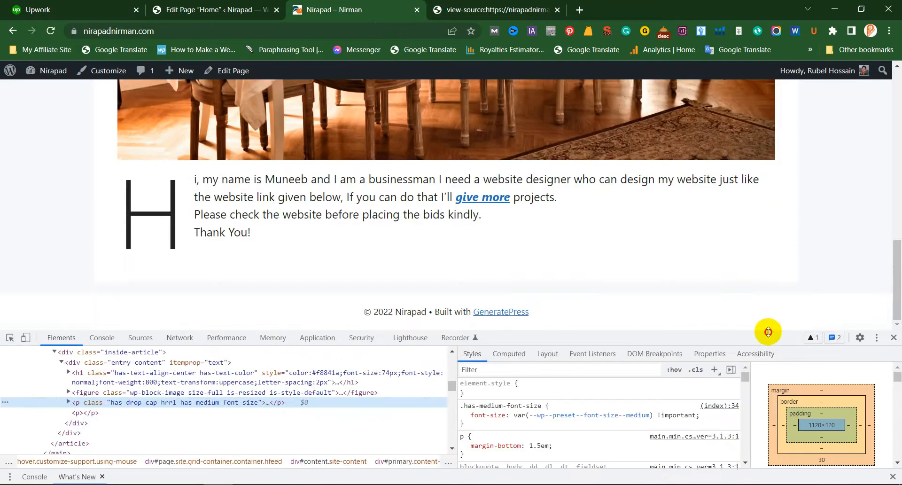
drag(769, 331, 769, 345)
click(714, 383)
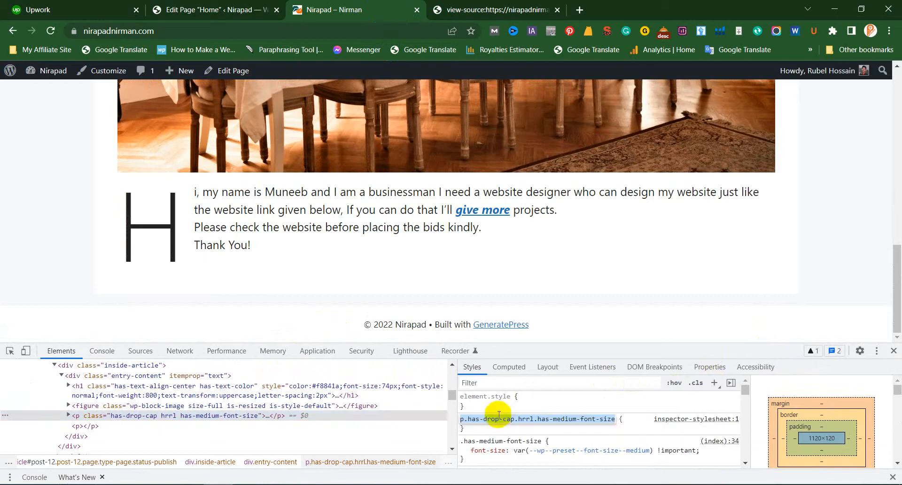
text(.hrrl)
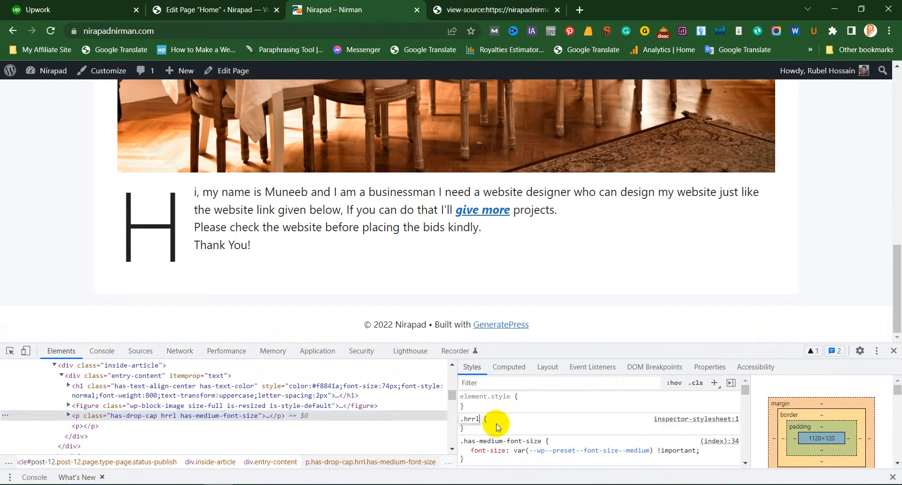
Add a color: red declaration to the .hrrl rule to preview the paragraph's text in red
click(468, 427)
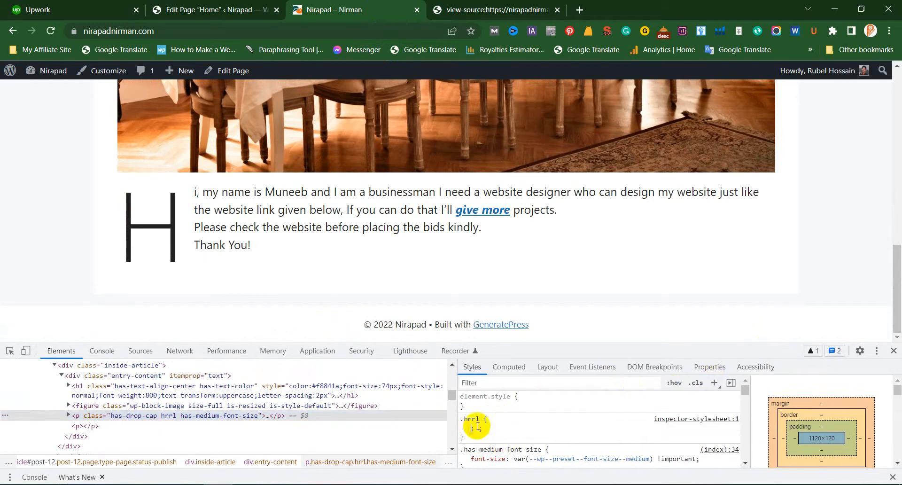
text(col)
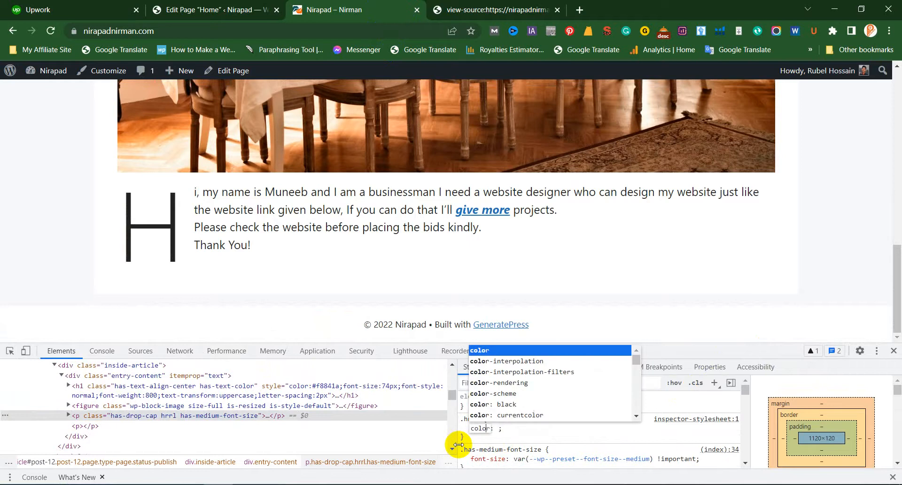
text(o)
key(Tab)
text(red)
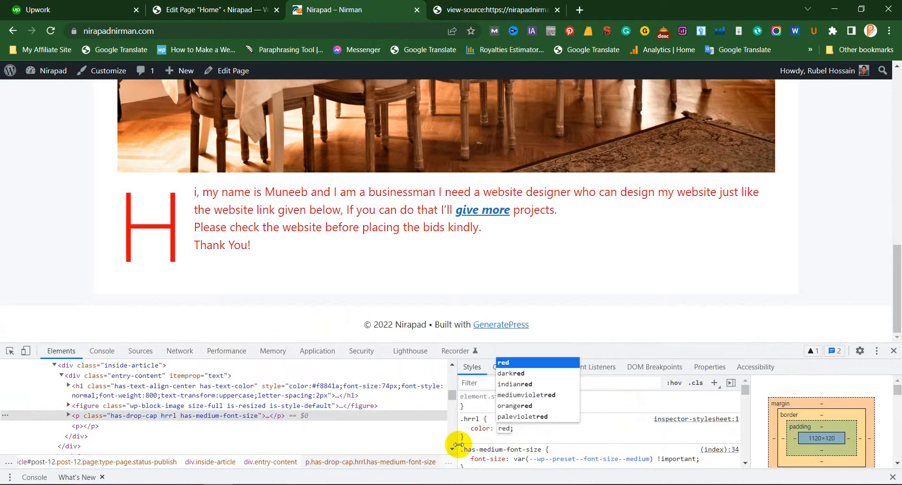
key(Return)
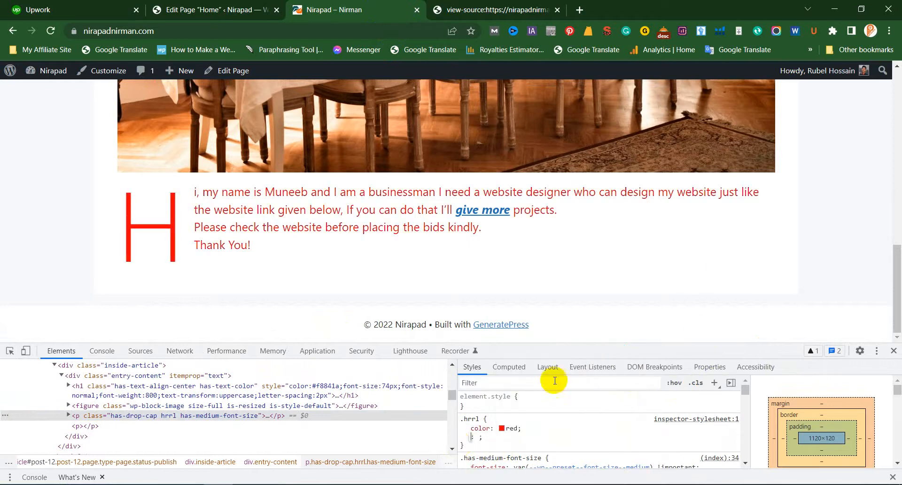
right_click(534, 435)
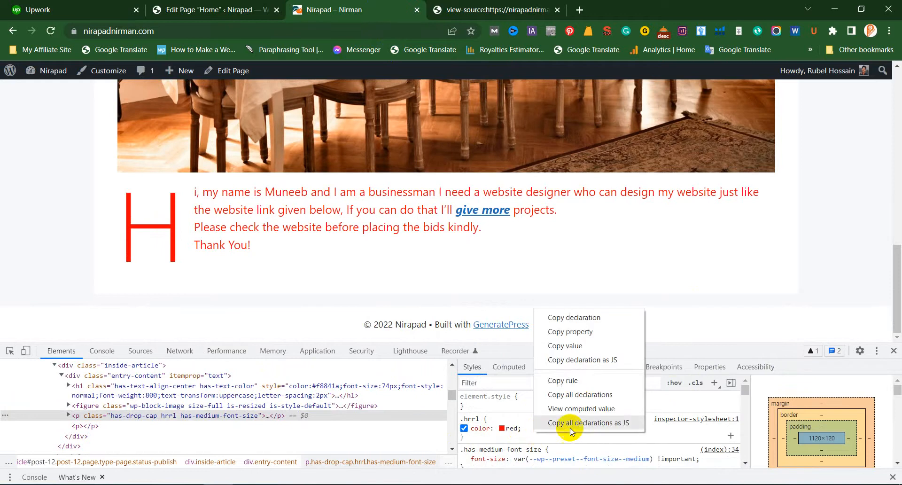
click(67, 62)
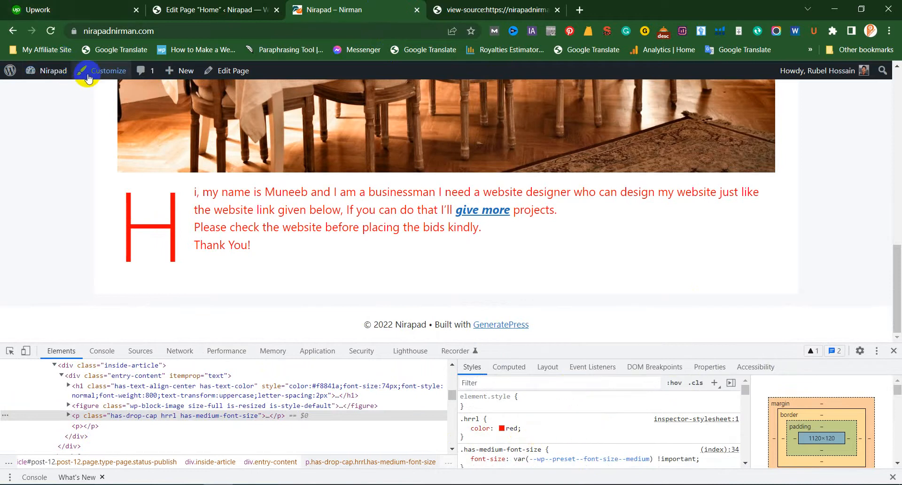
middle_click(118, 71)
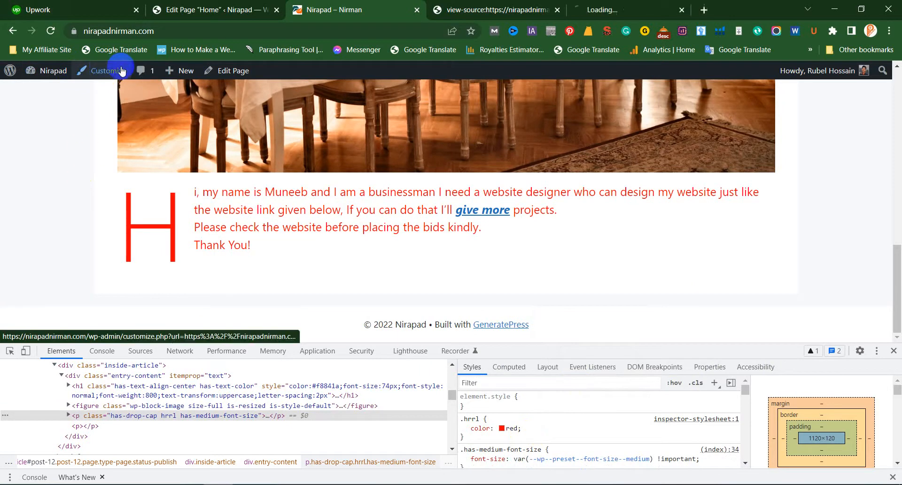
click(615, 9)
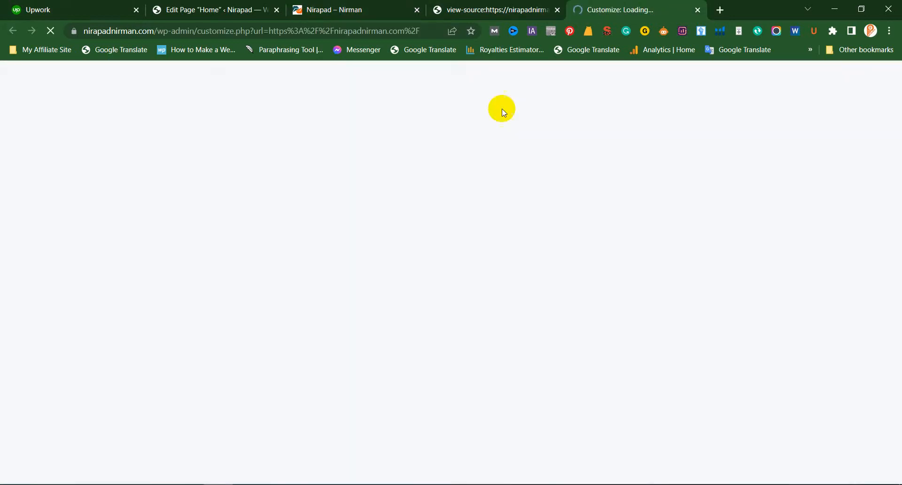
middle_click(629, 5)
In the Home page editor, try several theme colors for the paragraph text, settle on var(--contrast), and update the page
click(223, 7)
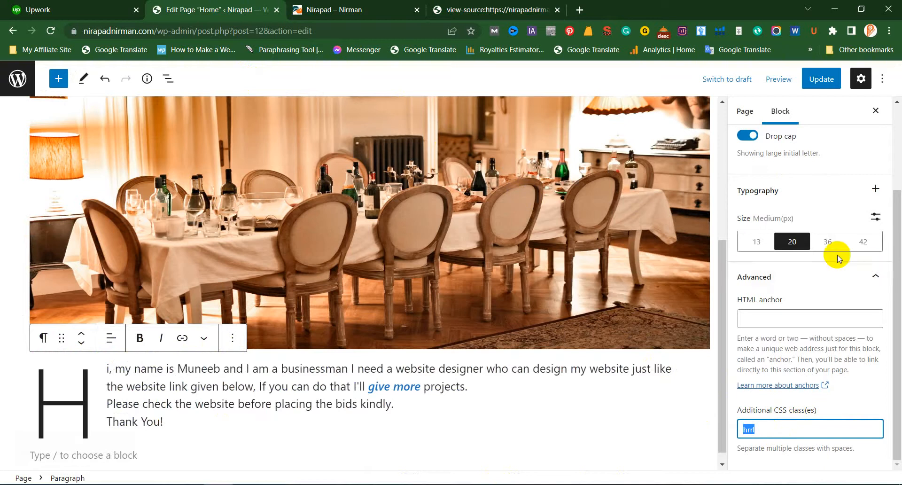
scroll(795, 235, up, 3)
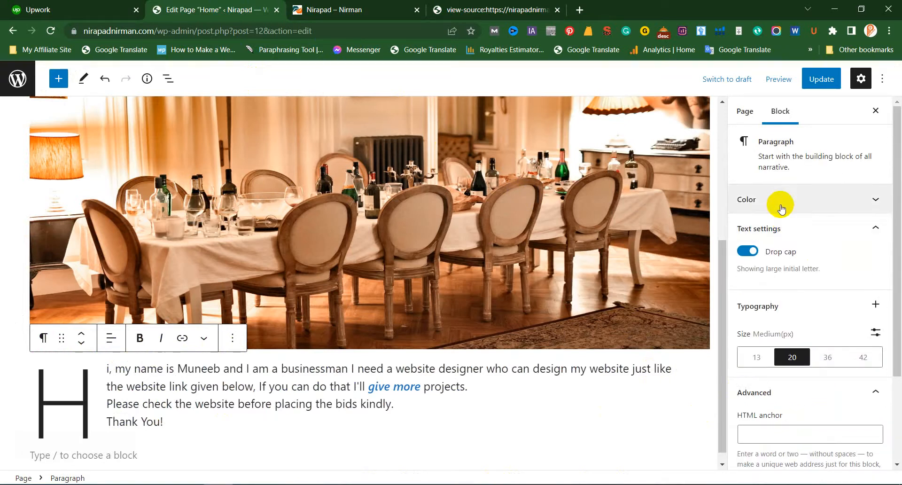
click(782, 206)
click(782, 224)
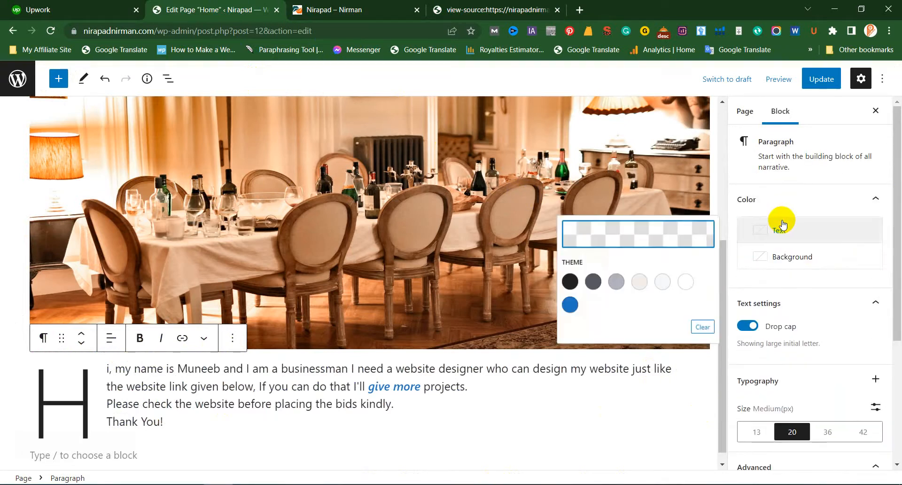
click(591, 284)
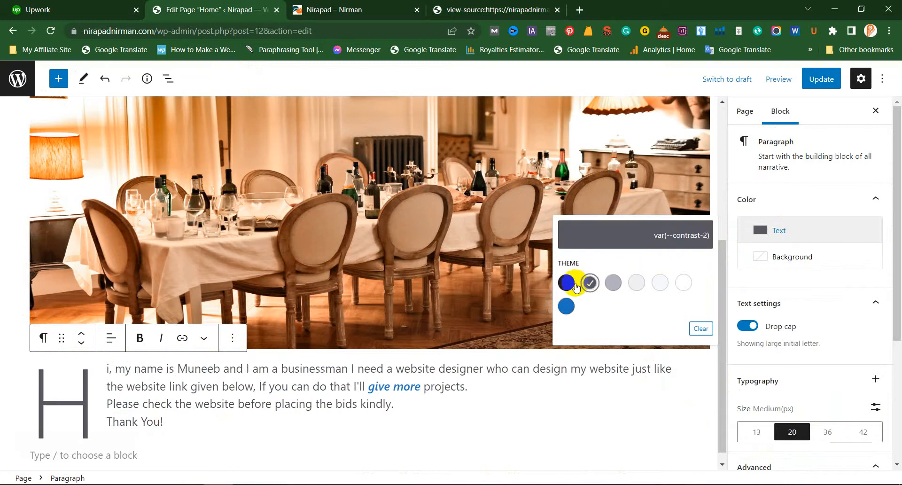
click(570, 284)
click(568, 306)
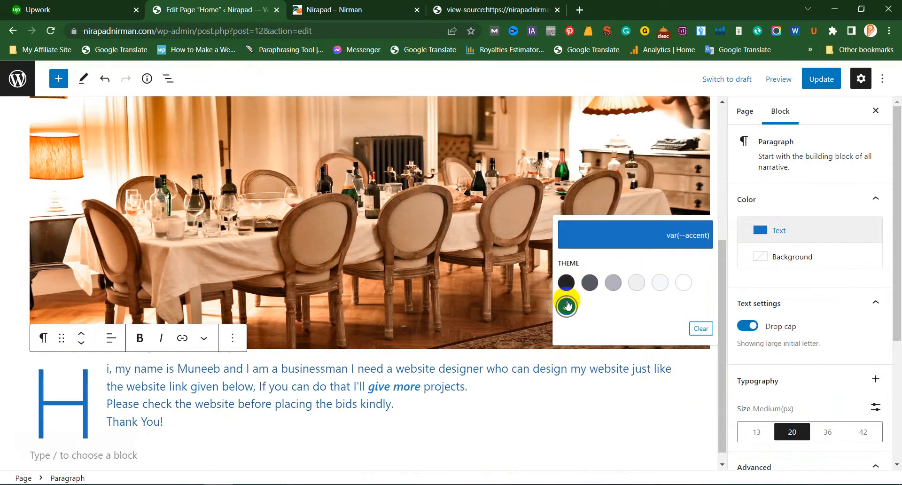
click(592, 284)
click(560, 284)
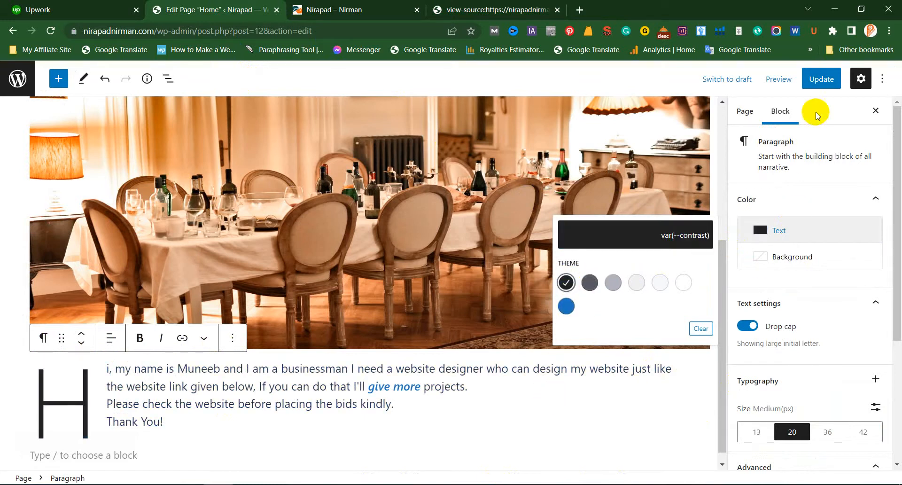
click(829, 85)
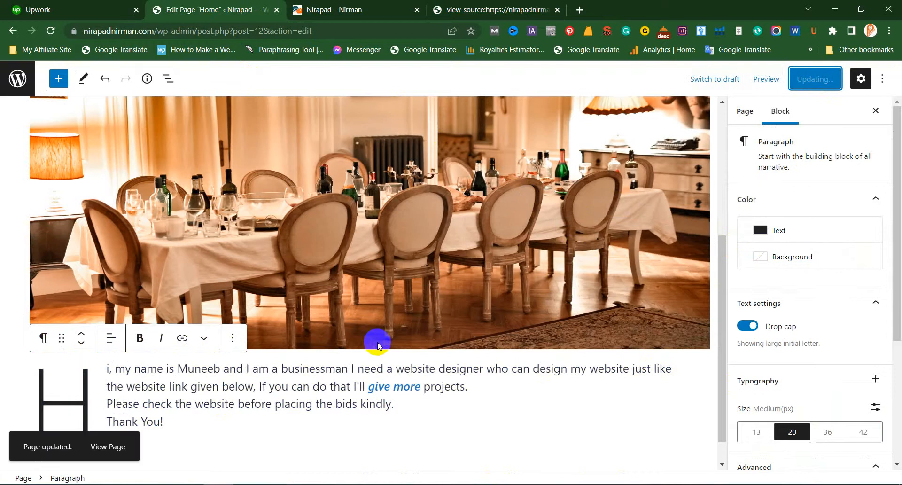
Open the block inserter for the empty block below the Home page's paragraph
scroll(379, 346, down, 1)
click(169, 445)
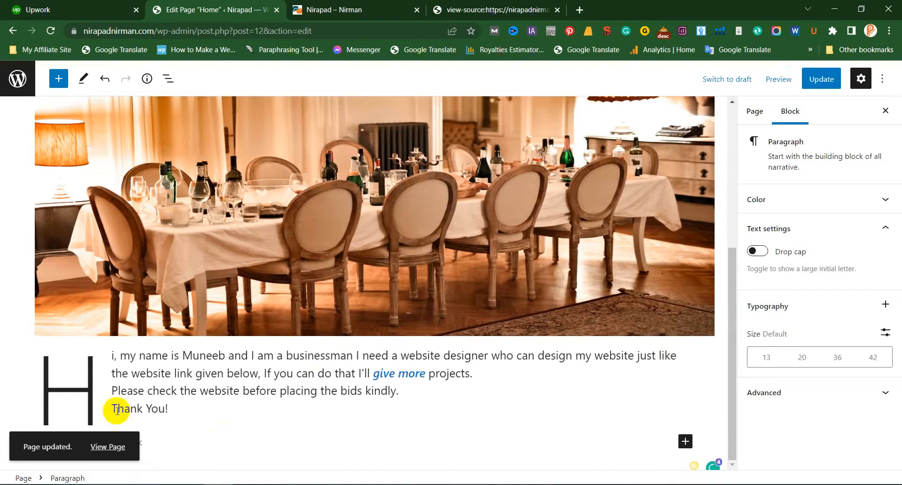
click(687, 442)
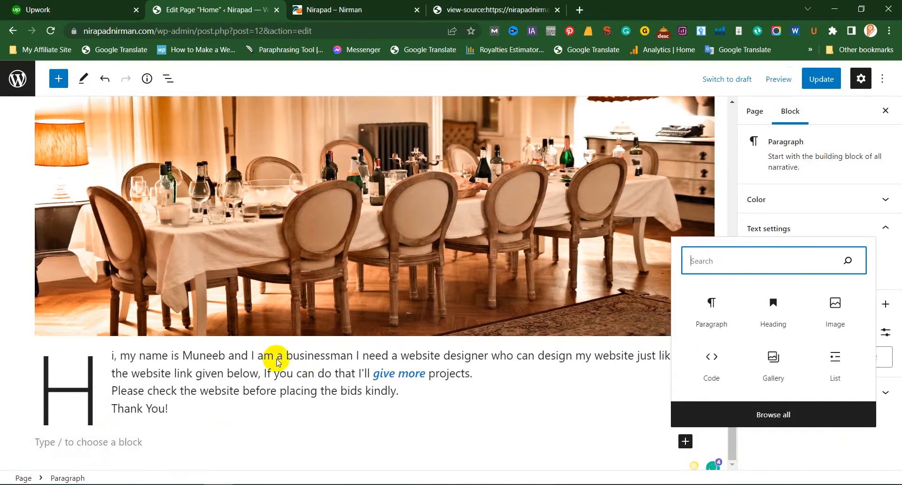
scroll(202, 377, up, 2)
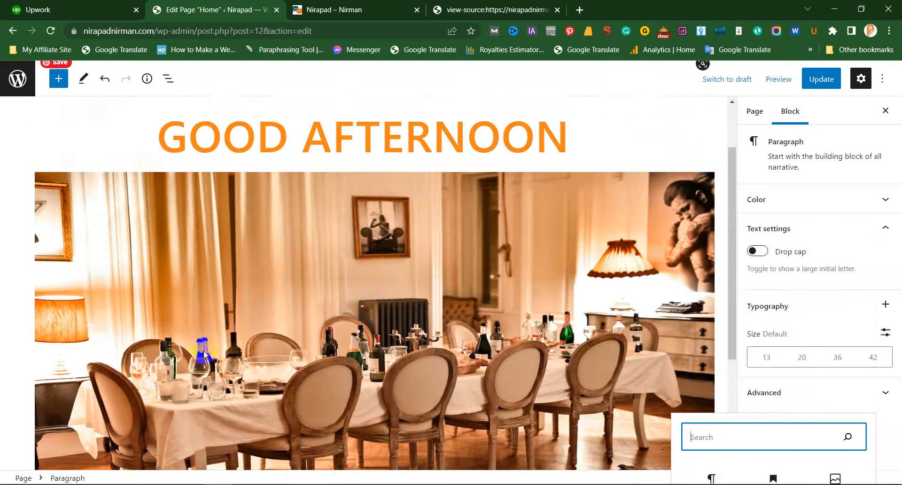
scroll(256, 378, down, 2)
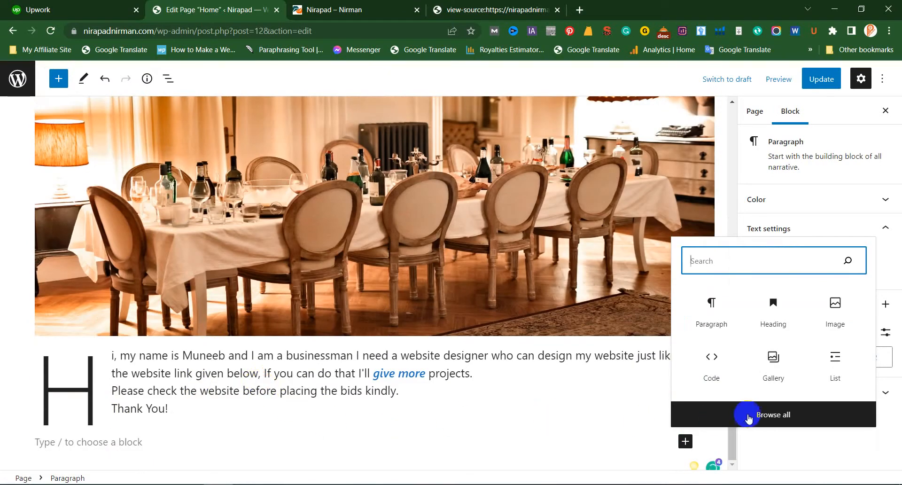